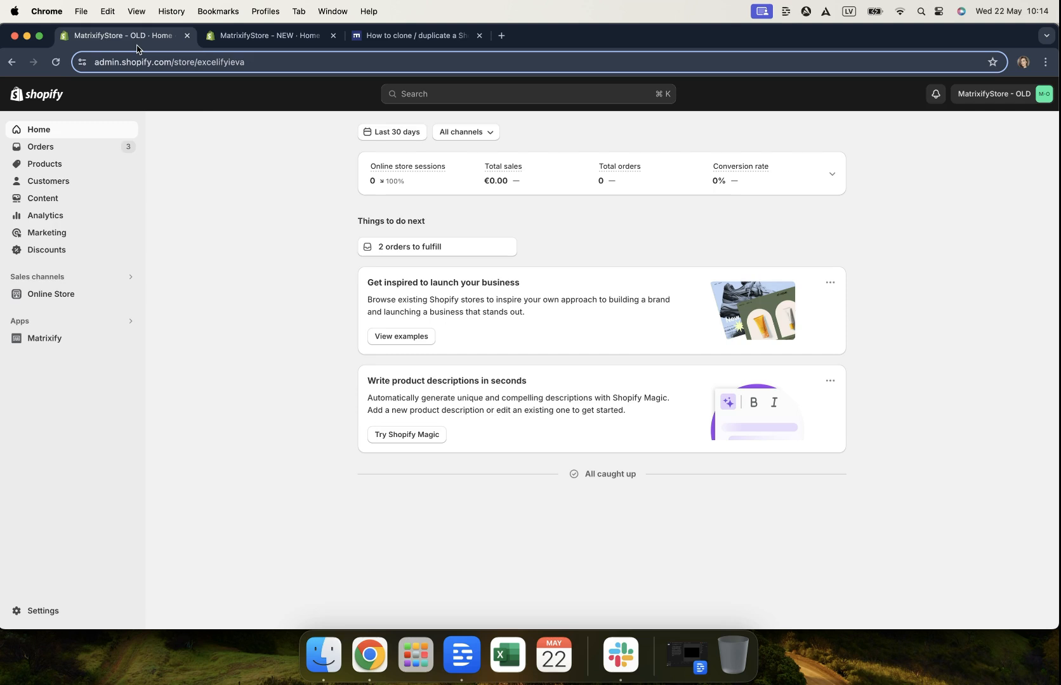
# - Open the checkout settings of the MatrixifyStore - NEW store and examine the Order processing section
pyautogui.click(284, 42)
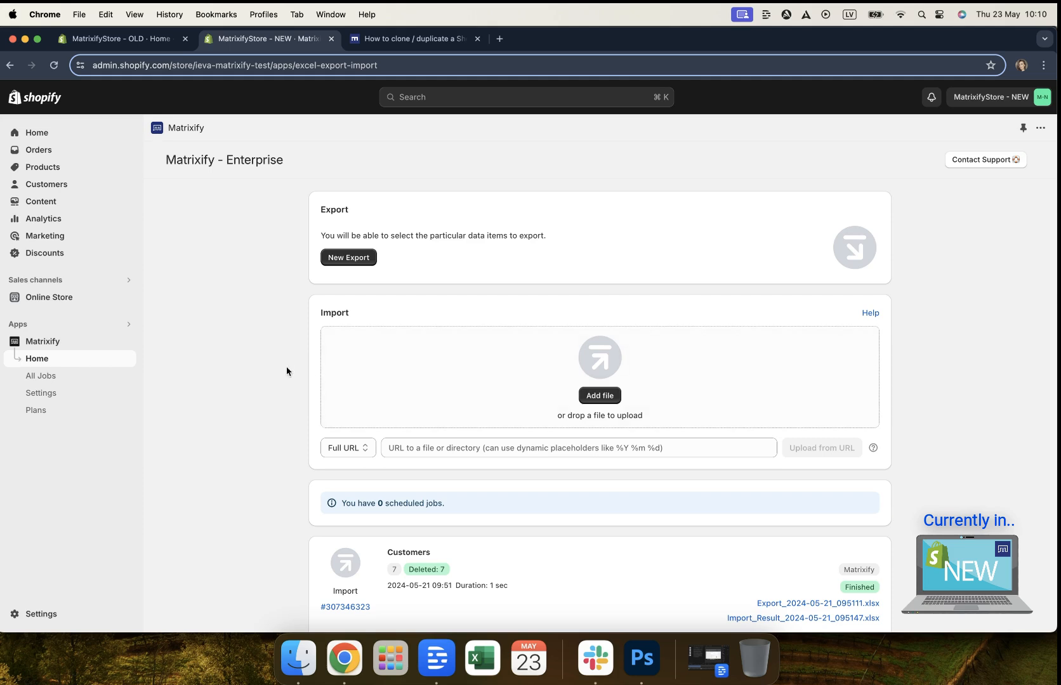
pyautogui.click(93, 614)
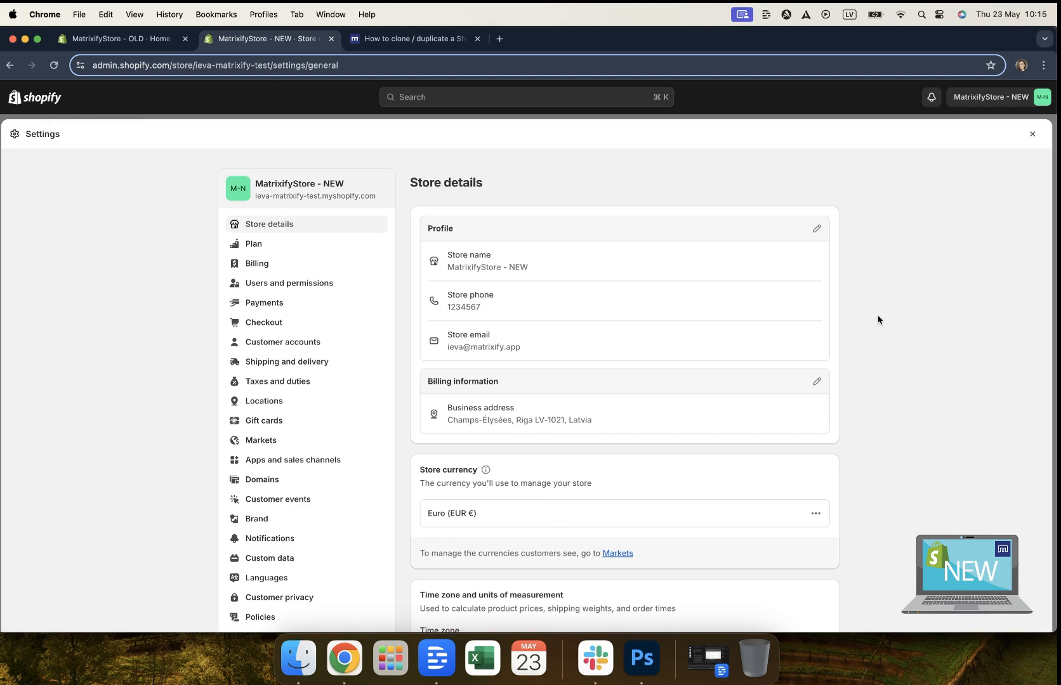
pyautogui.click(301, 325)
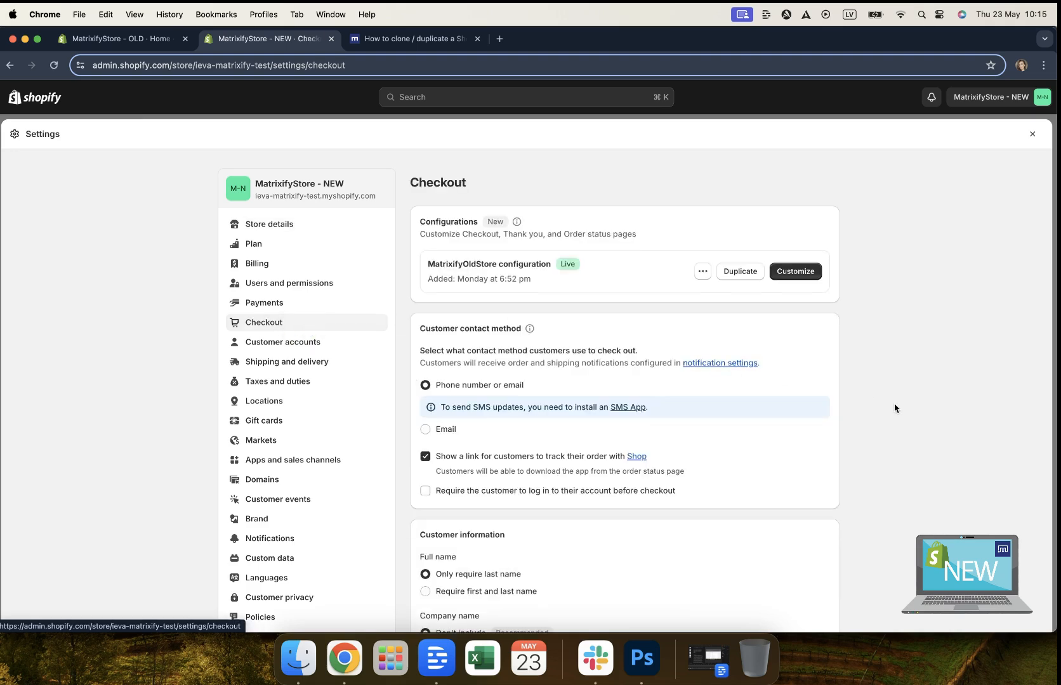
pyautogui.scroll(-5, 895, 408)
pyautogui.scroll(-10, 894, 408)
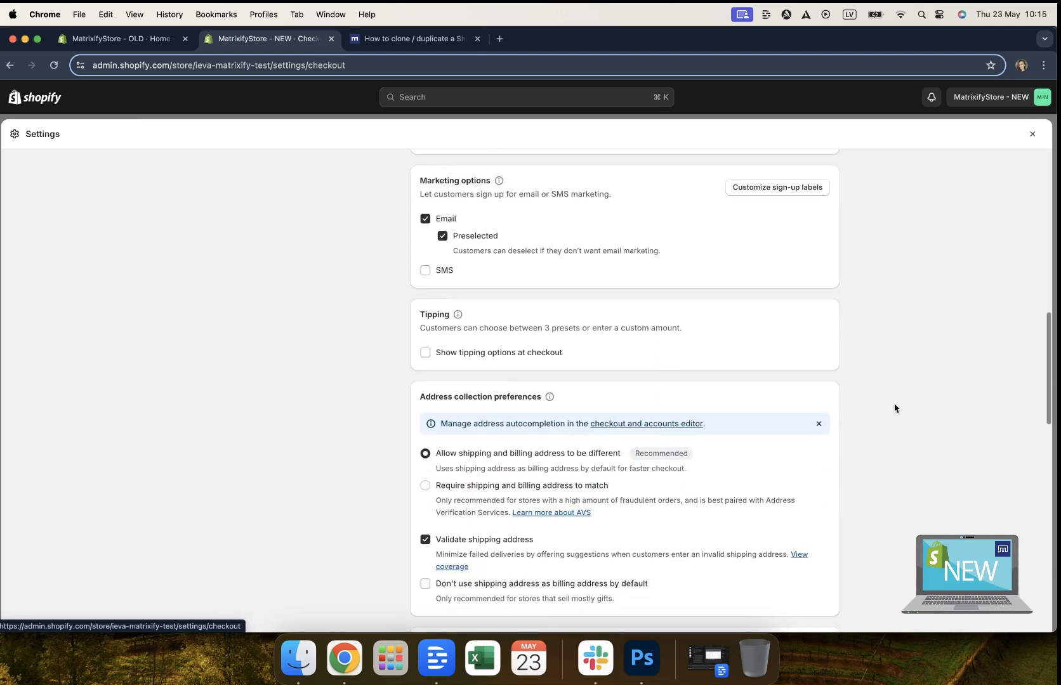
pyautogui.scroll(-5, 894, 408)
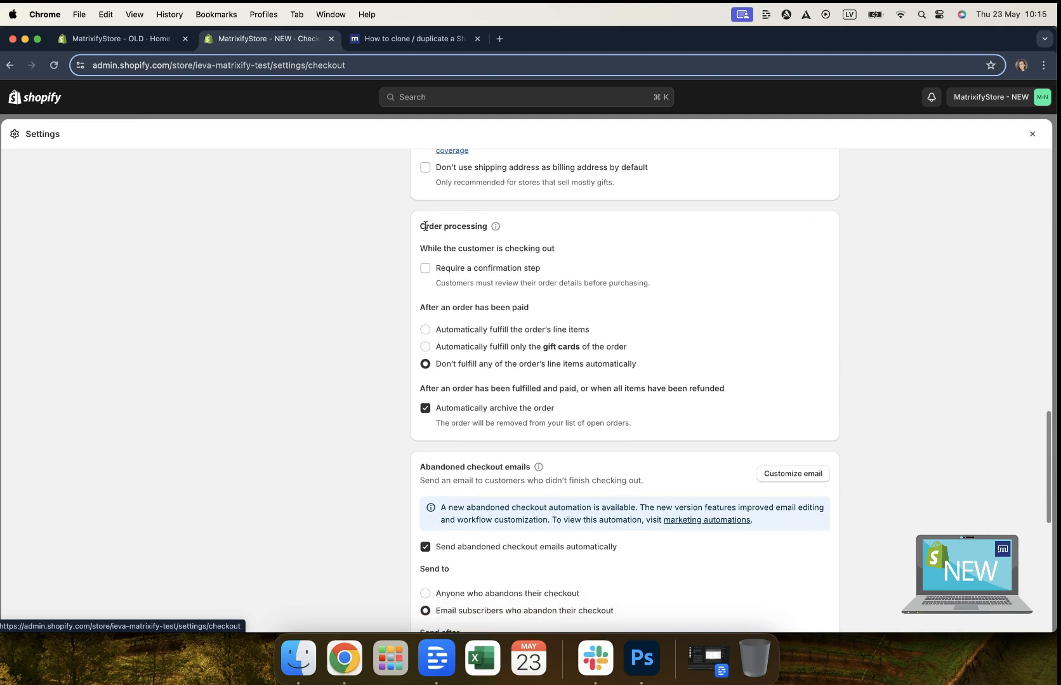
pyautogui.click(417, 227)
pyautogui.moveTo(418, 228); pyautogui.dragTo(497, 227)
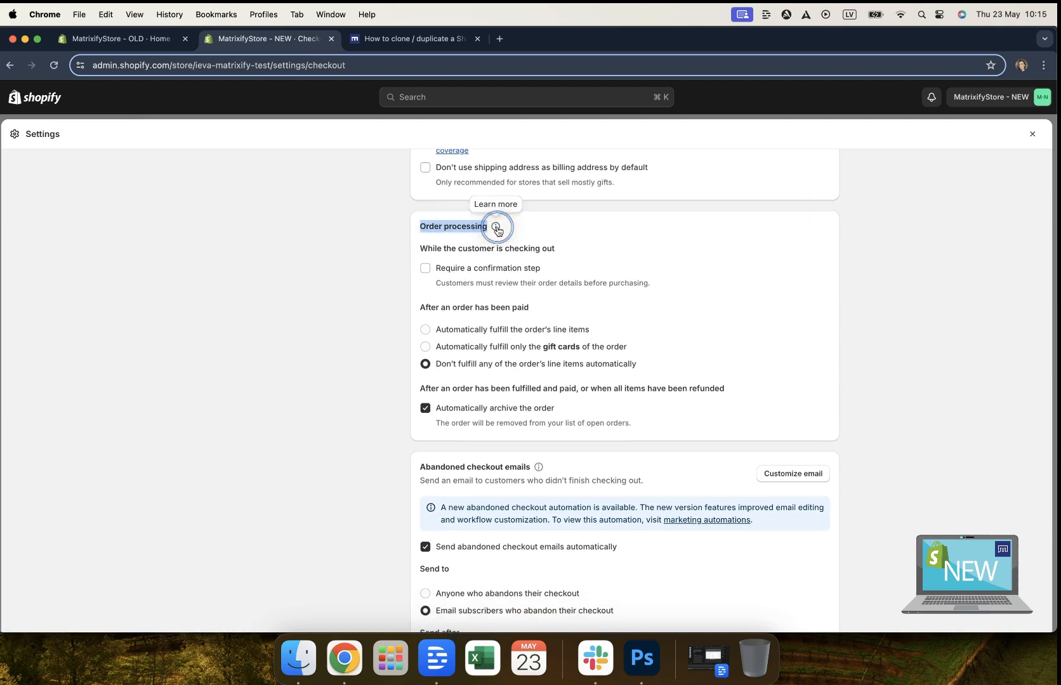
pyautogui.click(503, 227)
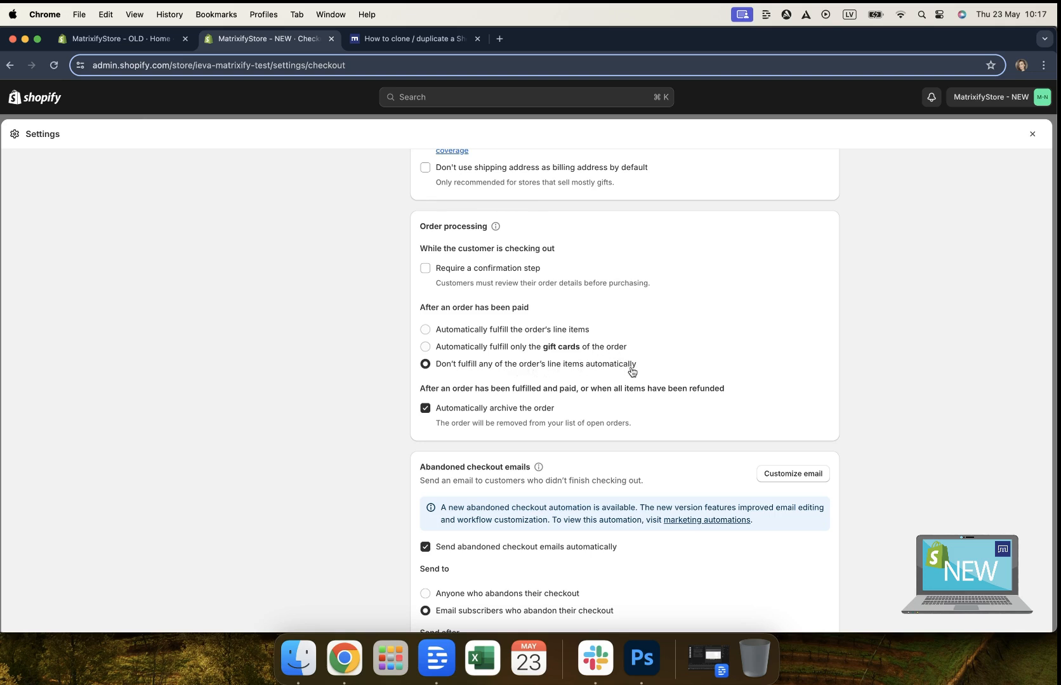
# - Try automatic fulfillment of line items for paid orders, and switch back to not fulfilling any of the order's line items automatically
pyautogui.click(433, 365)
pyautogui.moveTo(433, 367); pyautogui.dragTo(670, 367)
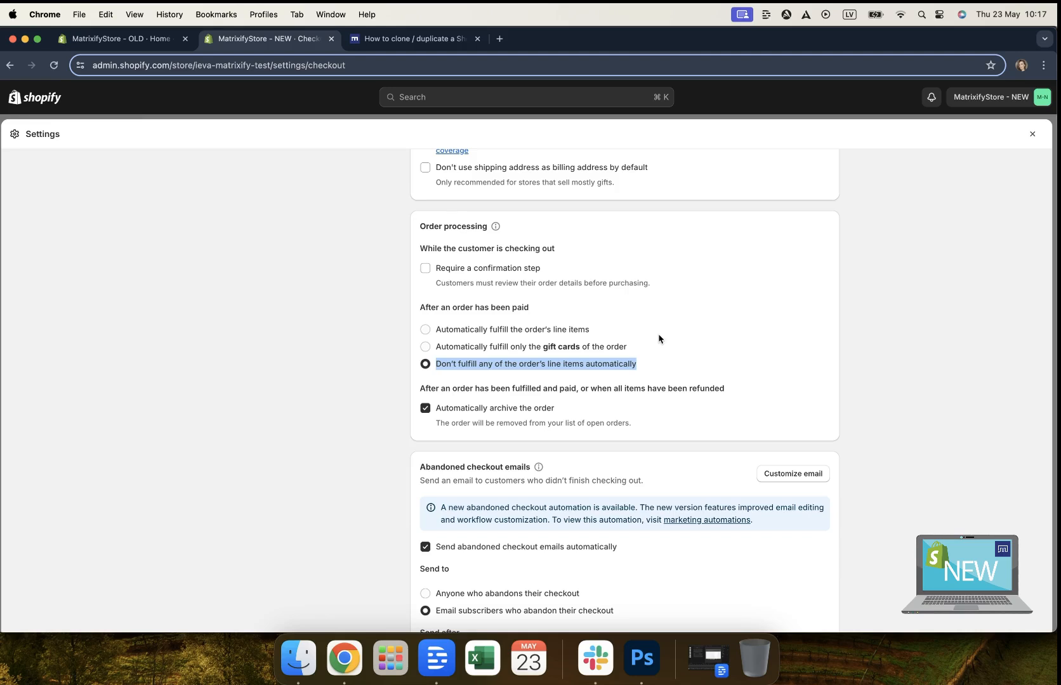
pyautogui.click(452, 330)
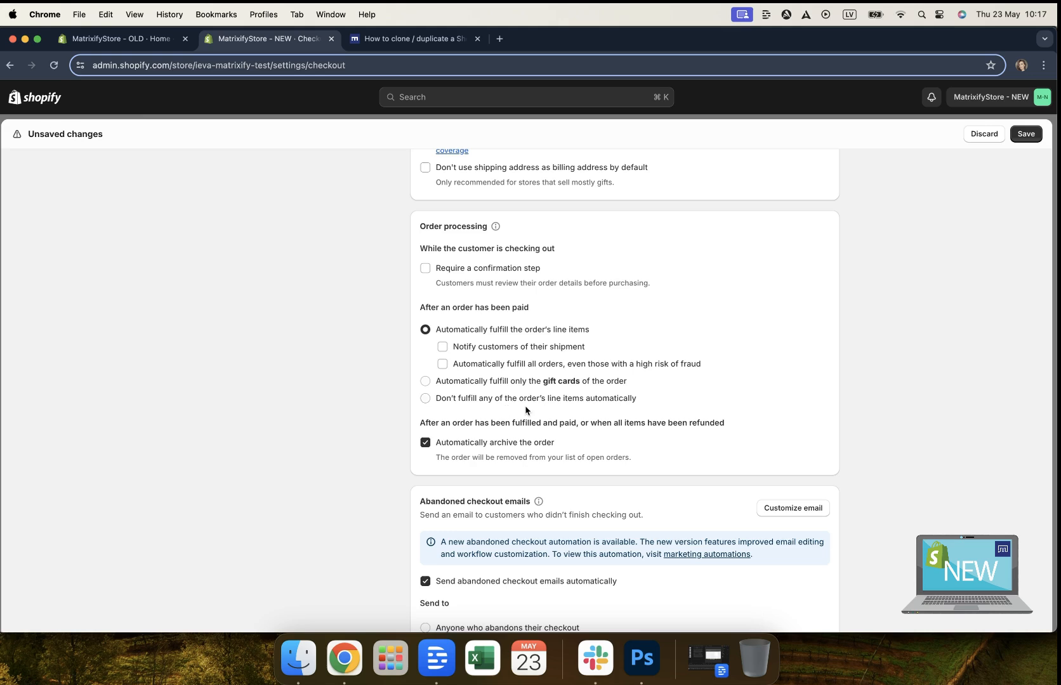
pyautogui.click(569, 400)
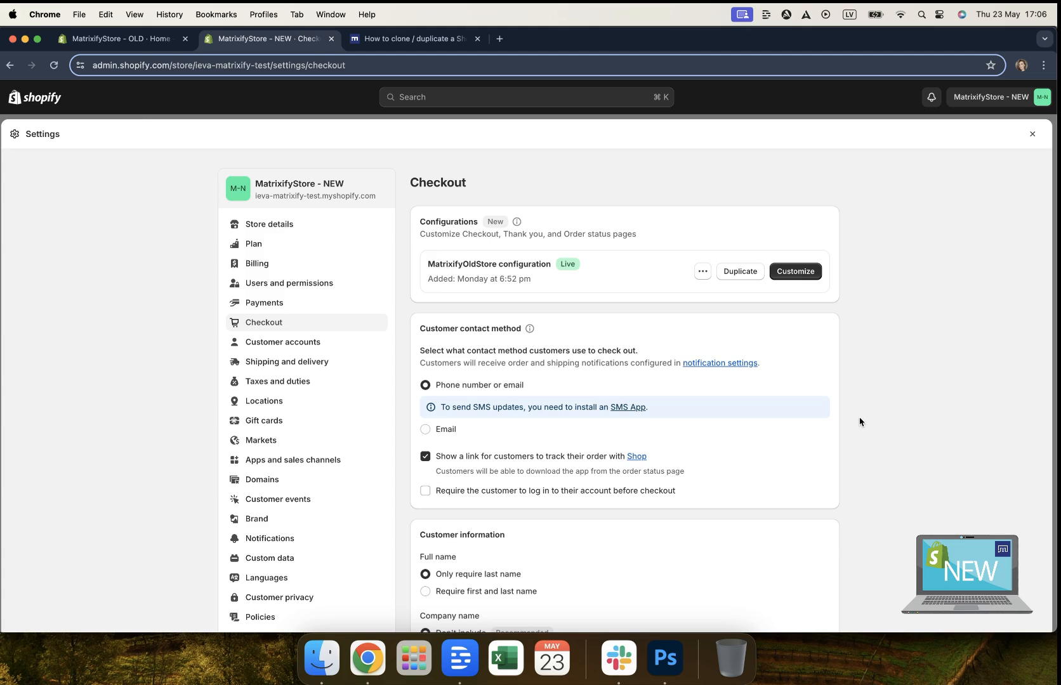
# - Turn off the staff order notifications for both the email recipient and the iPhone recipient
pyautogui.click(303, 545)
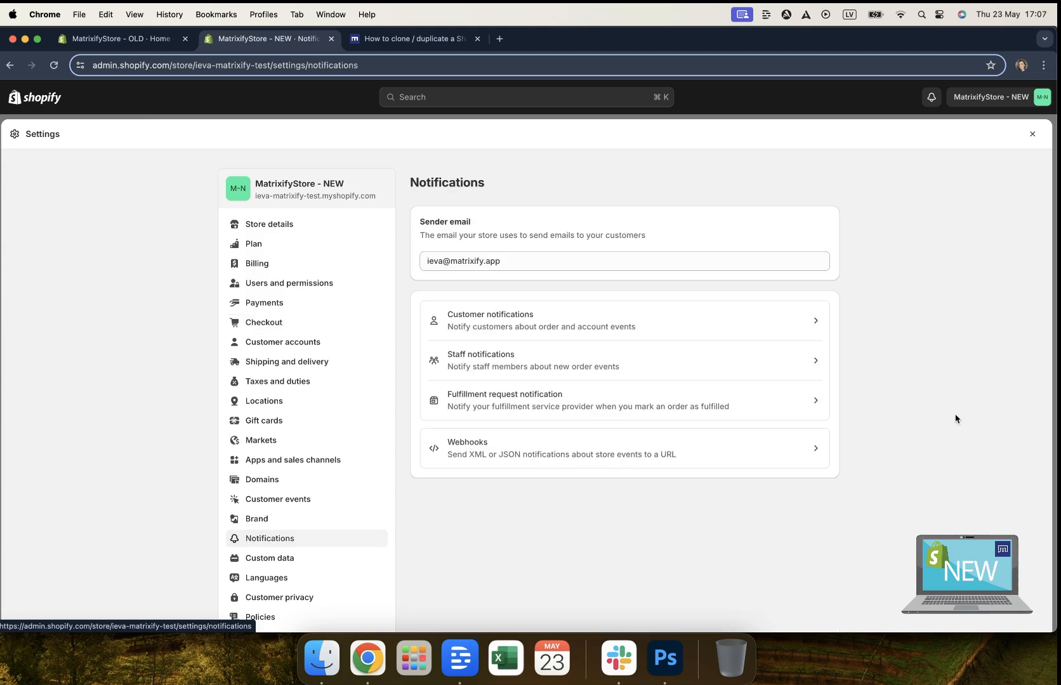
pyautogui.click(800, 370)
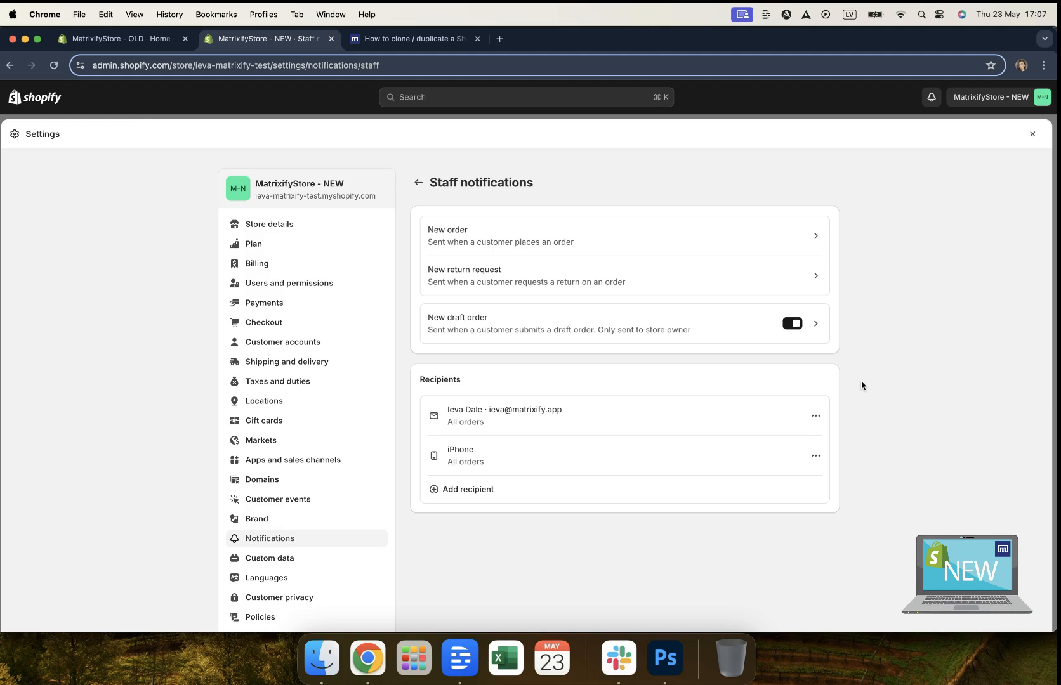
pyautogui.click(815, 416)
pyautogui.click(777, 441)
pyautogui.click(816, 458)
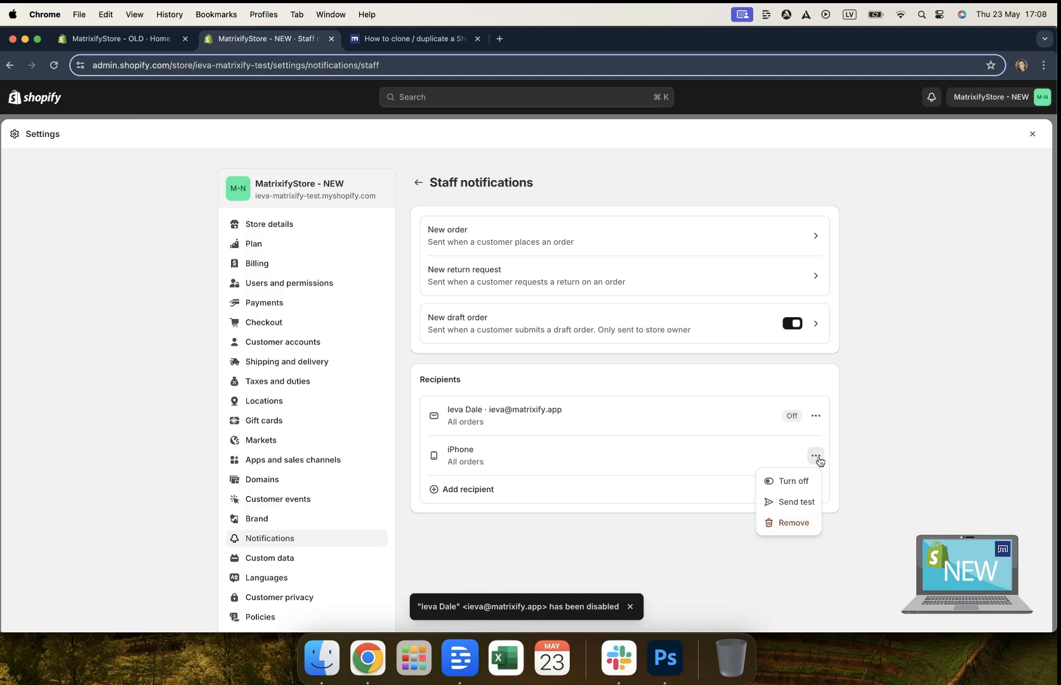
pyautogui.click(786, 484)
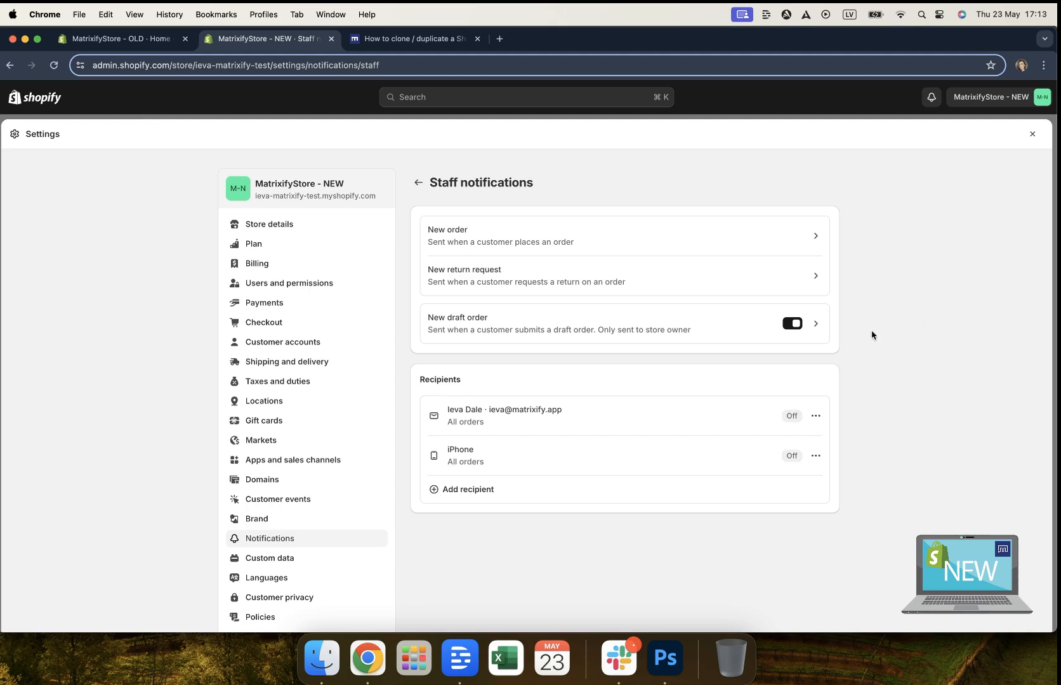
# - Compare the new store's locations with those in MatrixifyStore - OLD, and examine the old store's Paris Warehouse details
pyautogui.click(325, 406)
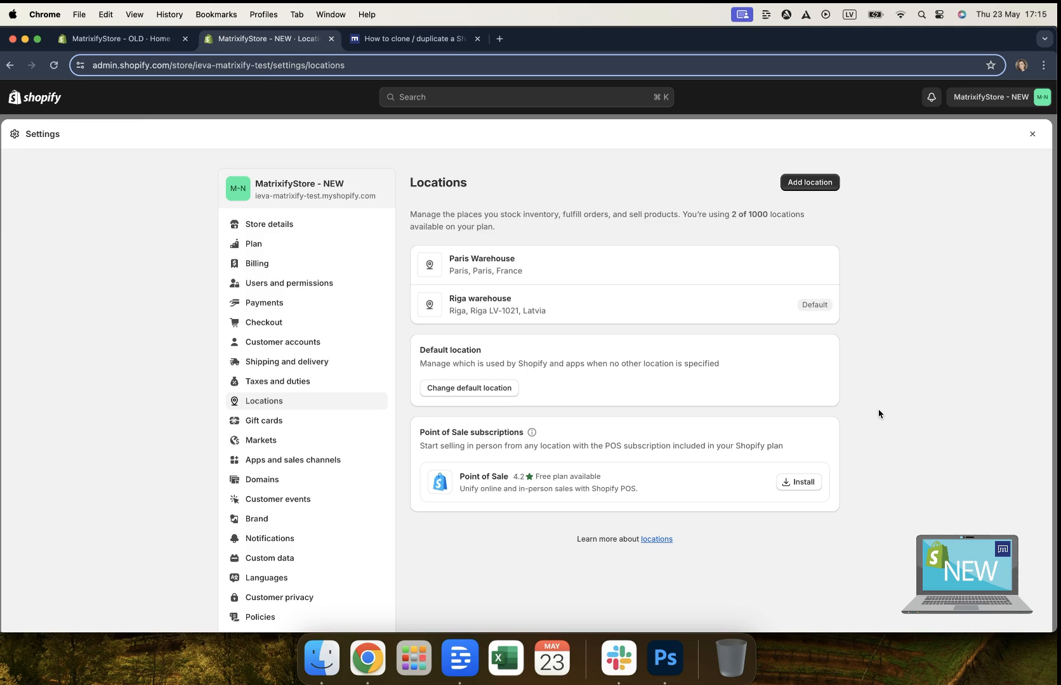
pyautogui.click(120, 38)
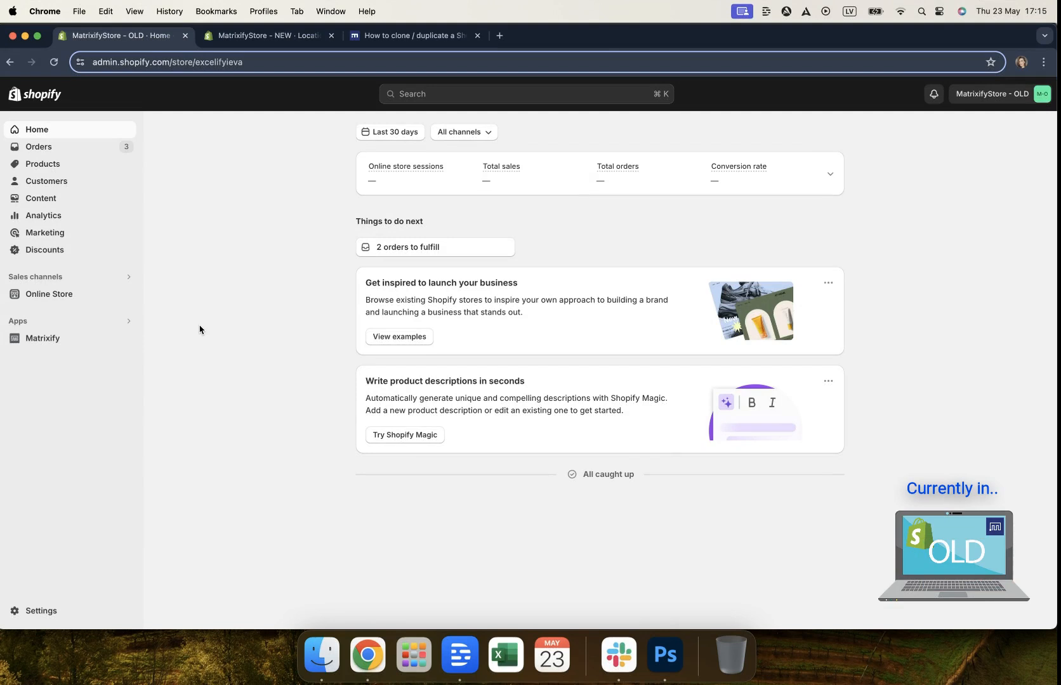
pyautogui.click(86, 609)
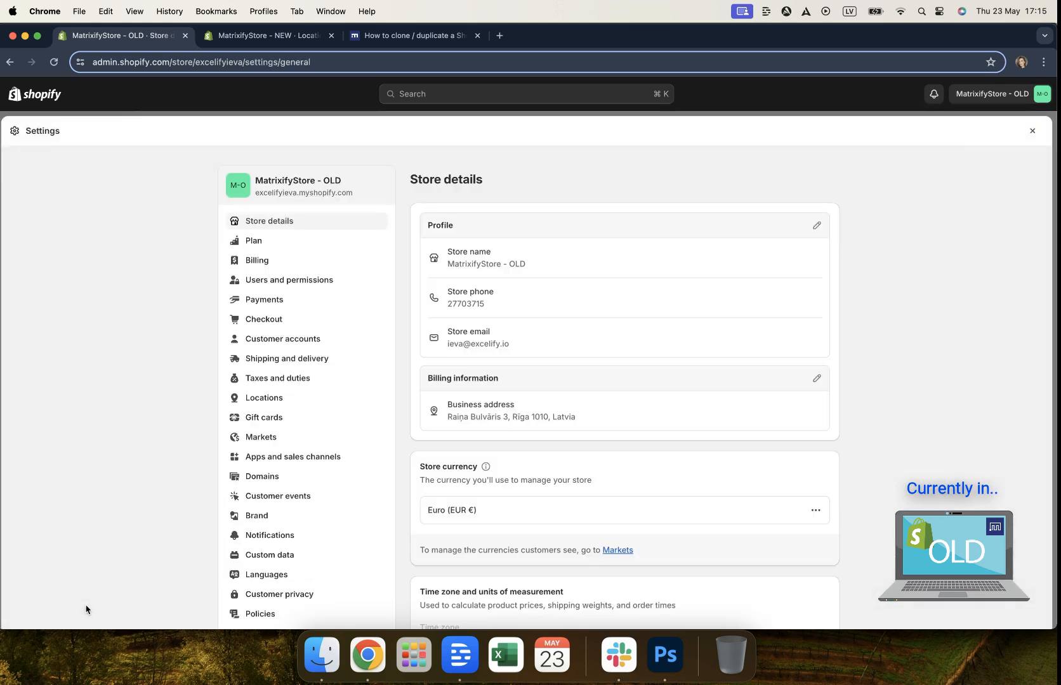
pyautogui.click(247, 403)
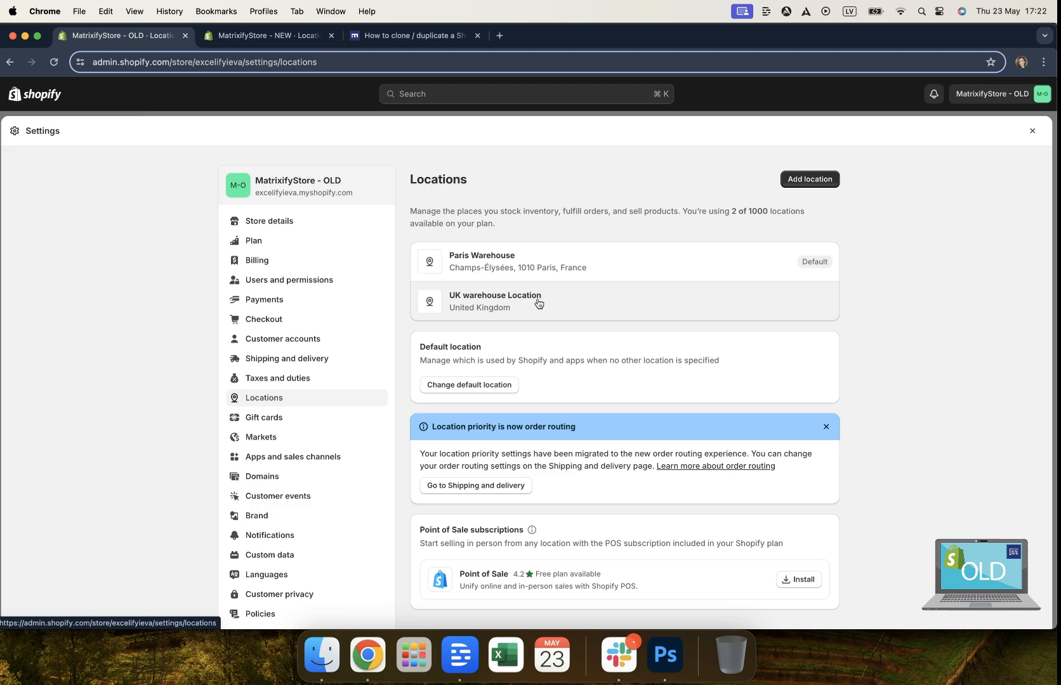
pyautogui.click(494, 267)
pyautogui.scroll(-3, 509, 450)
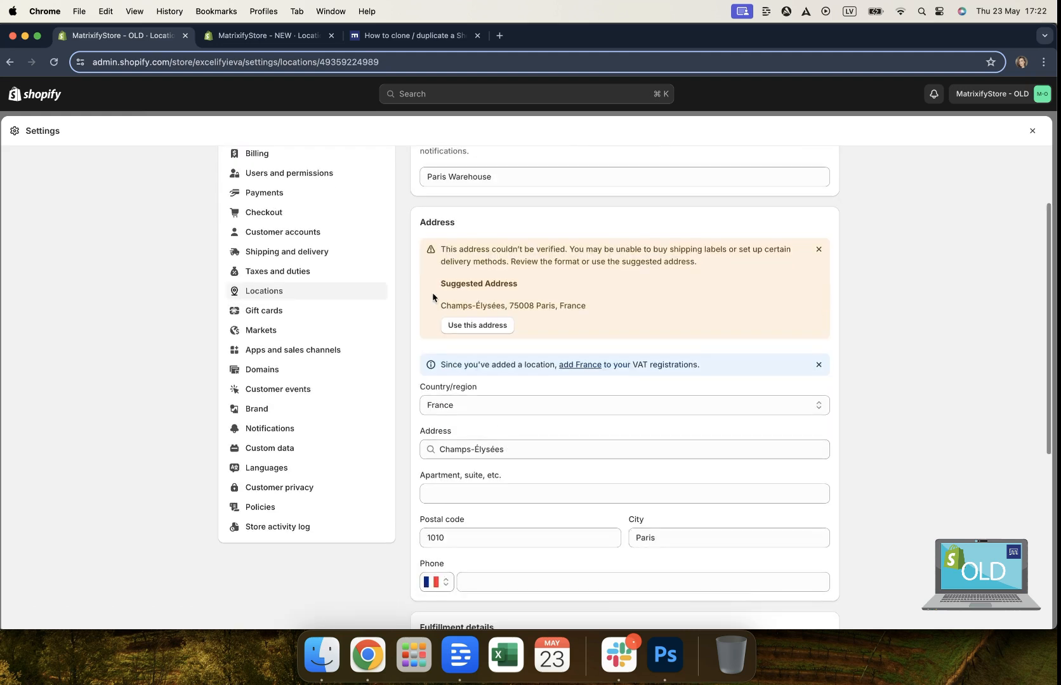
pyautogui.scroll(3, 676, 297)
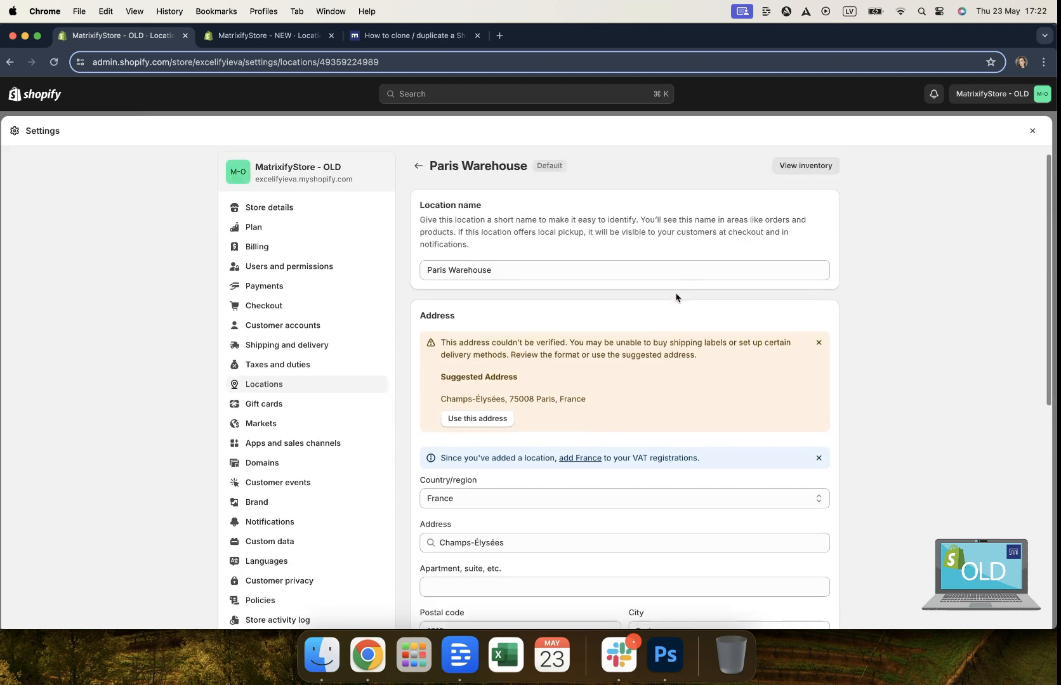
pyautogui.click(418, 179)
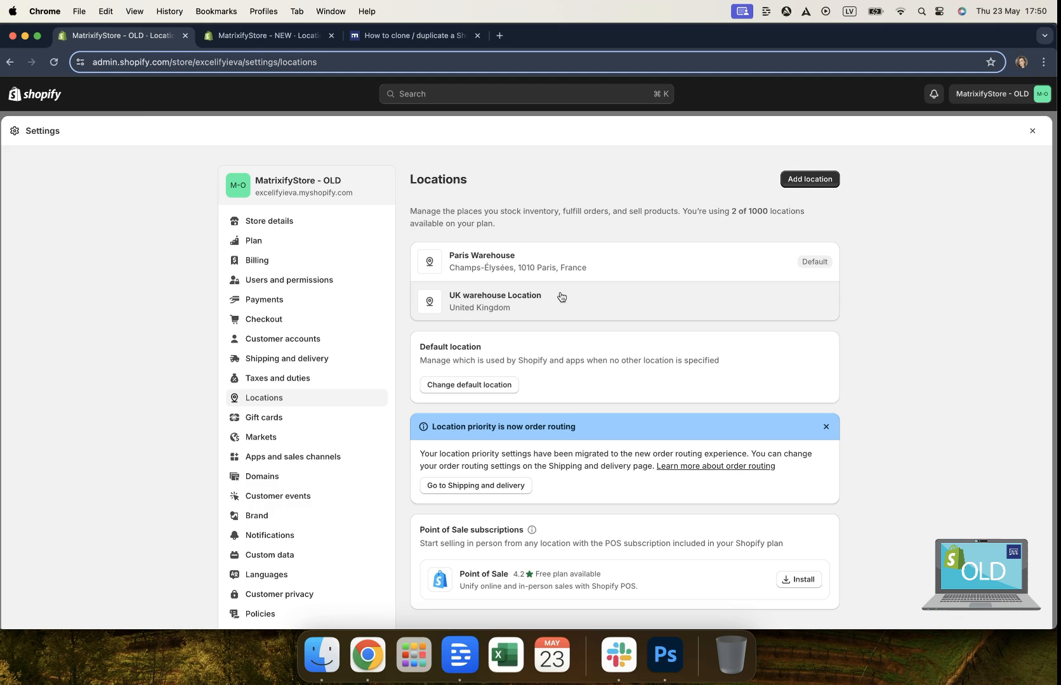
# - Copy the location name "UK warehouse Location" from the old store and leave its page without saving
pyautogui.click(561, 296)
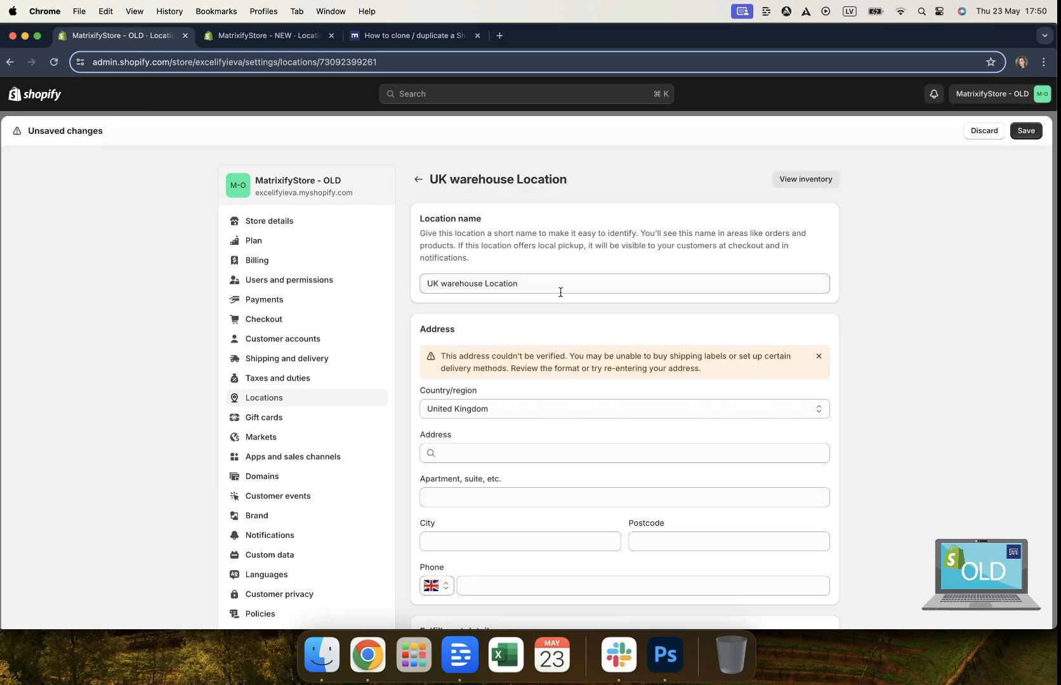
pyautogui.tripleClick(550, 285)
pyautogui.press('super+c')
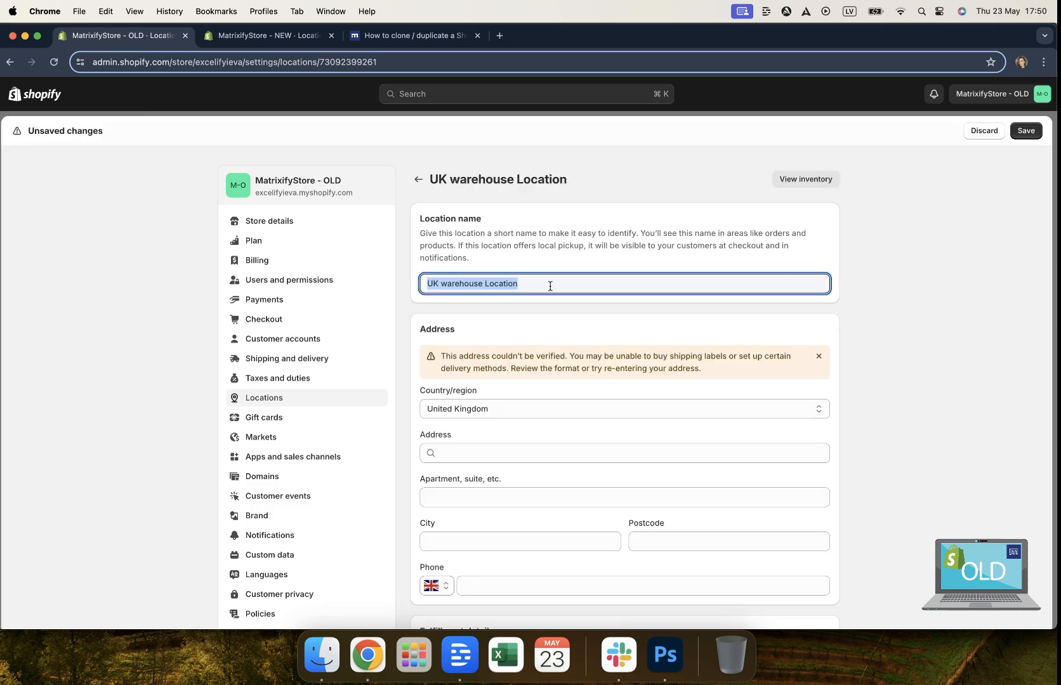
pyautogui.click(419, 180)
pyautogui.click(674, 386)
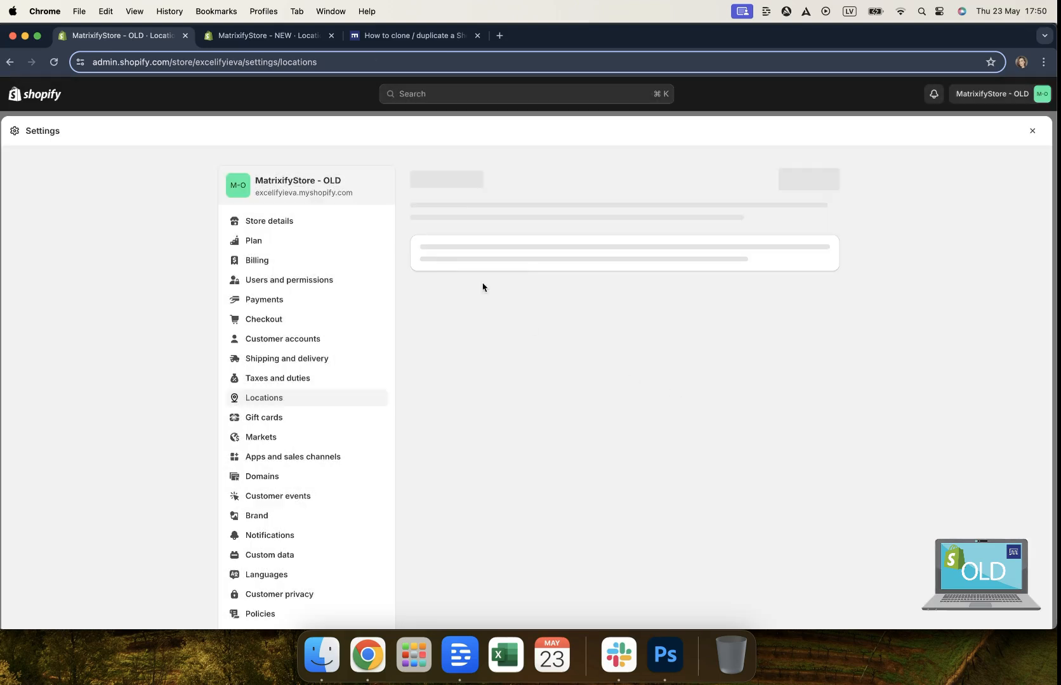
# - Add and save a location in MatrixifyStore - NEW using the copied name "UK warehouse Location"
pyautogui.click(257, 36)
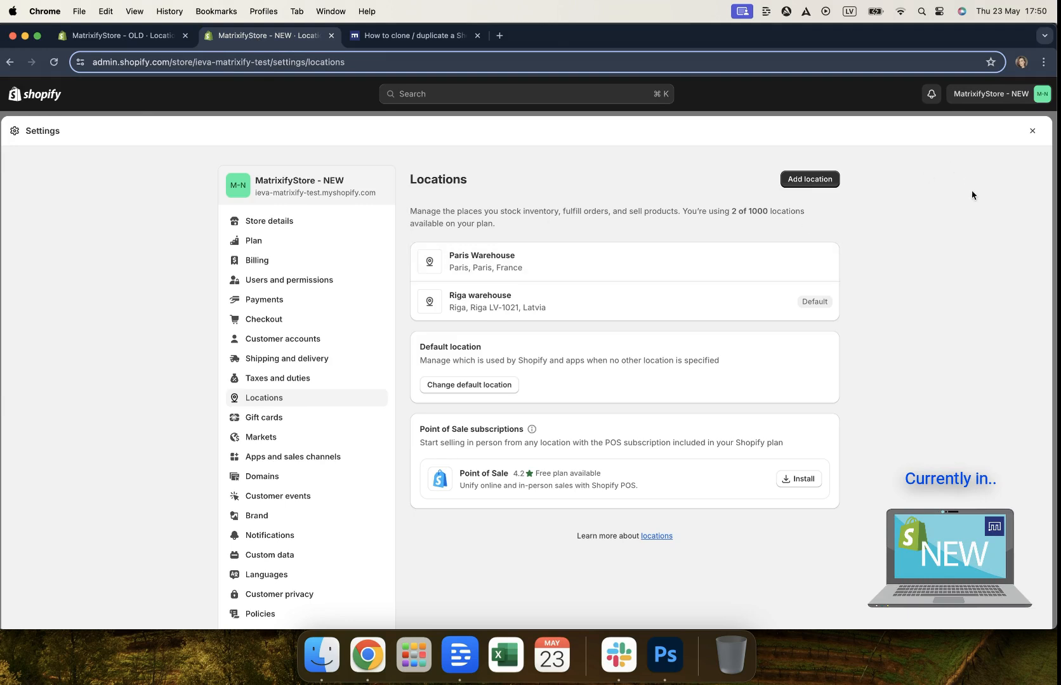
pyautogui.click(817, 179)
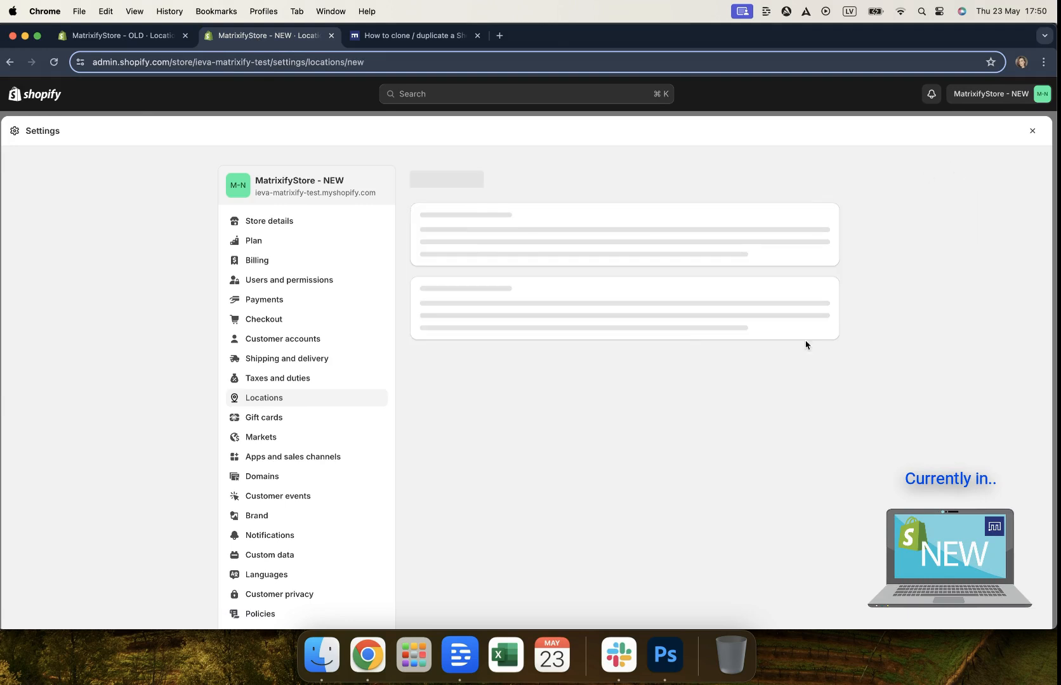
pyautogui.click(471, 289)
pyautogui.press('super+v')
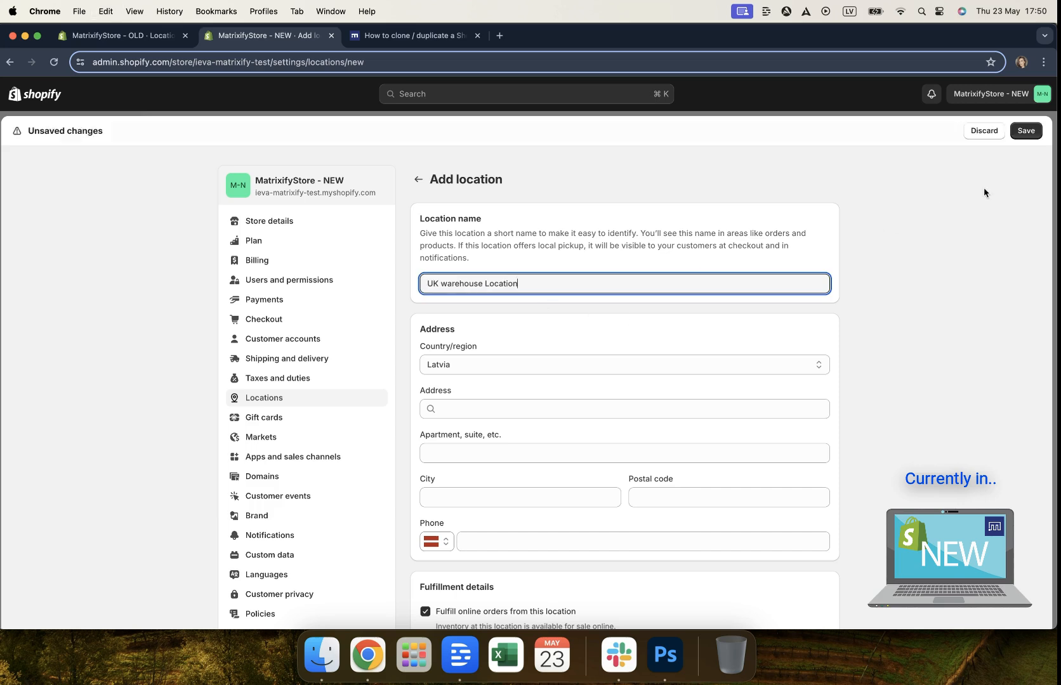
pyautogui.click(1024, 131)
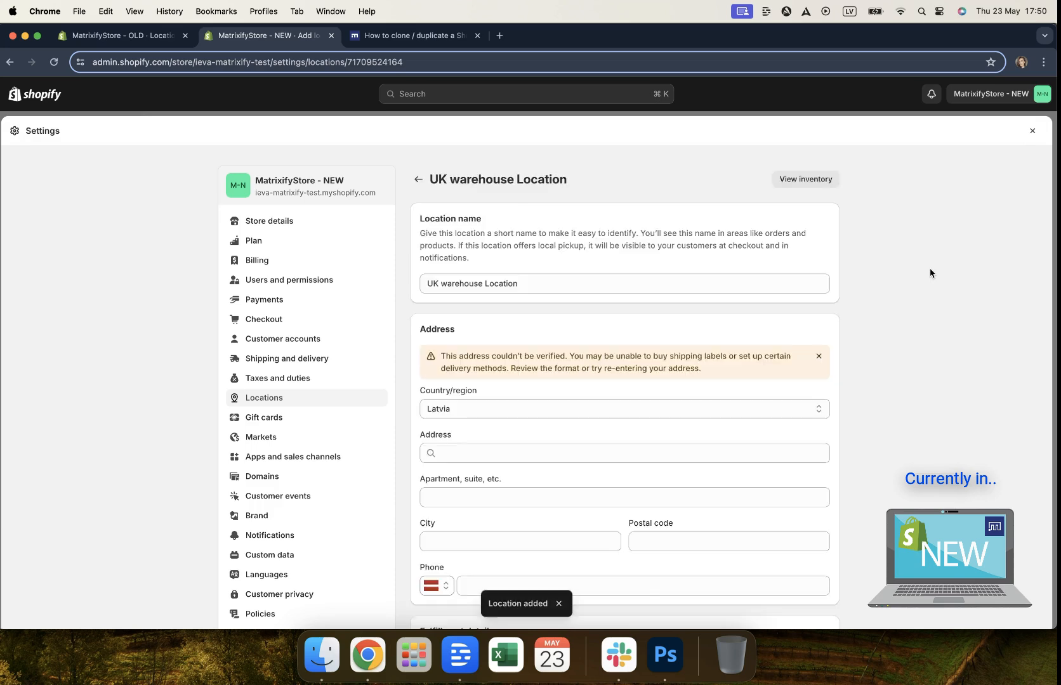
# - Review the new UK warehouse Location's address notices and fields, and return to the locations list
pyautogui.scroll(-5, 689, 343)
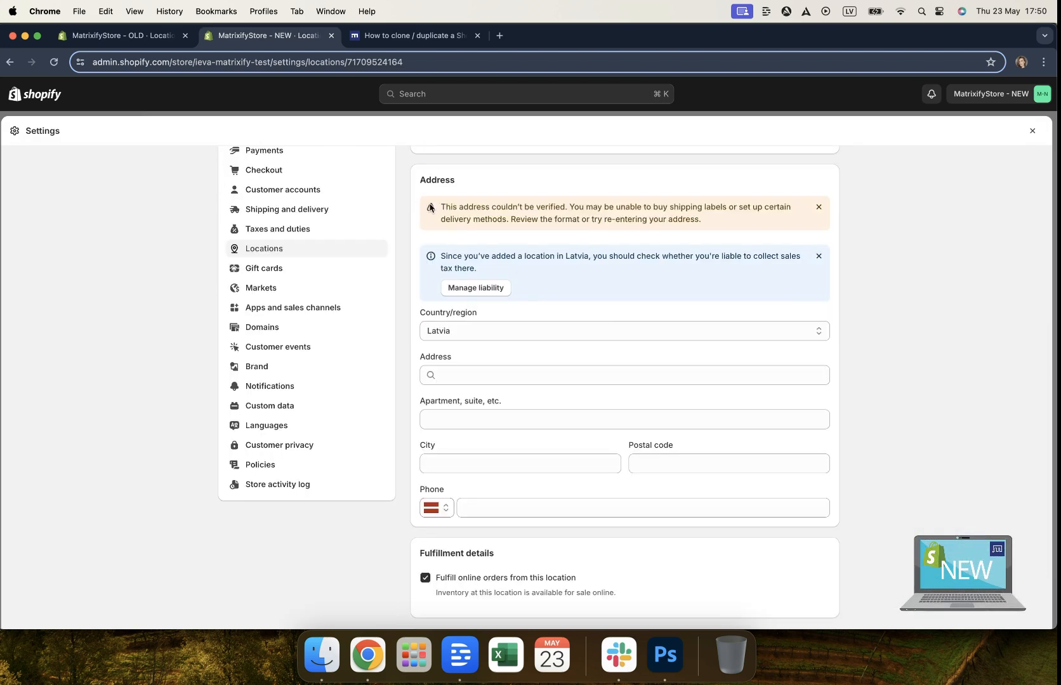
pyautogui.moveTo(441, 207); pyautogui.dragTo(758, 226)
pyautogui.scroll(5, 759, 227)
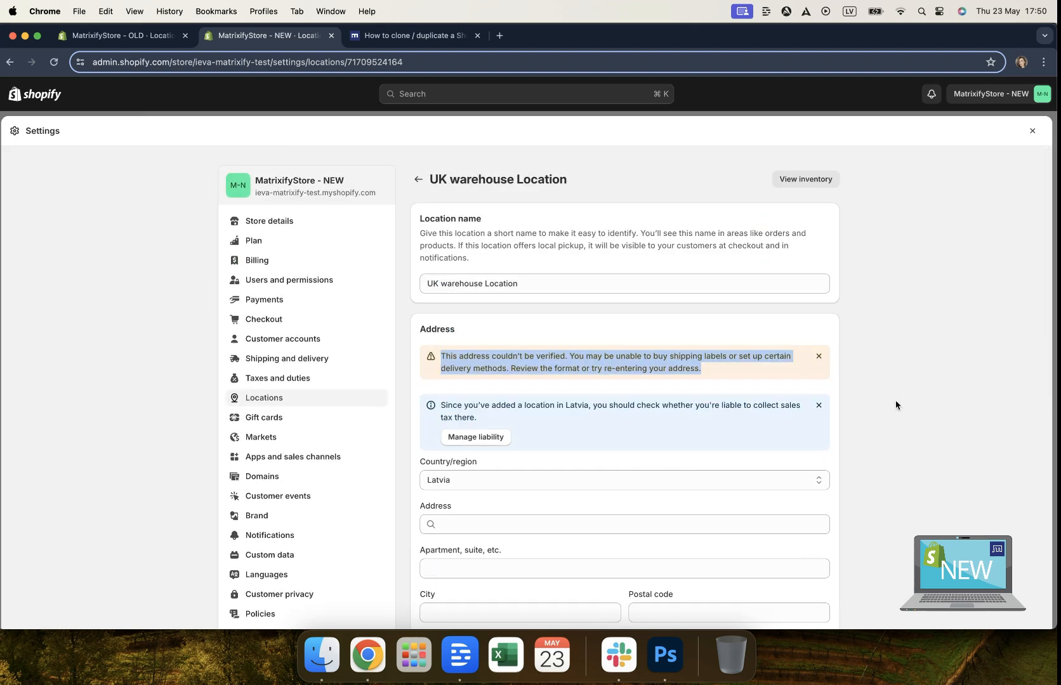
pyautogui.click(896, 404)
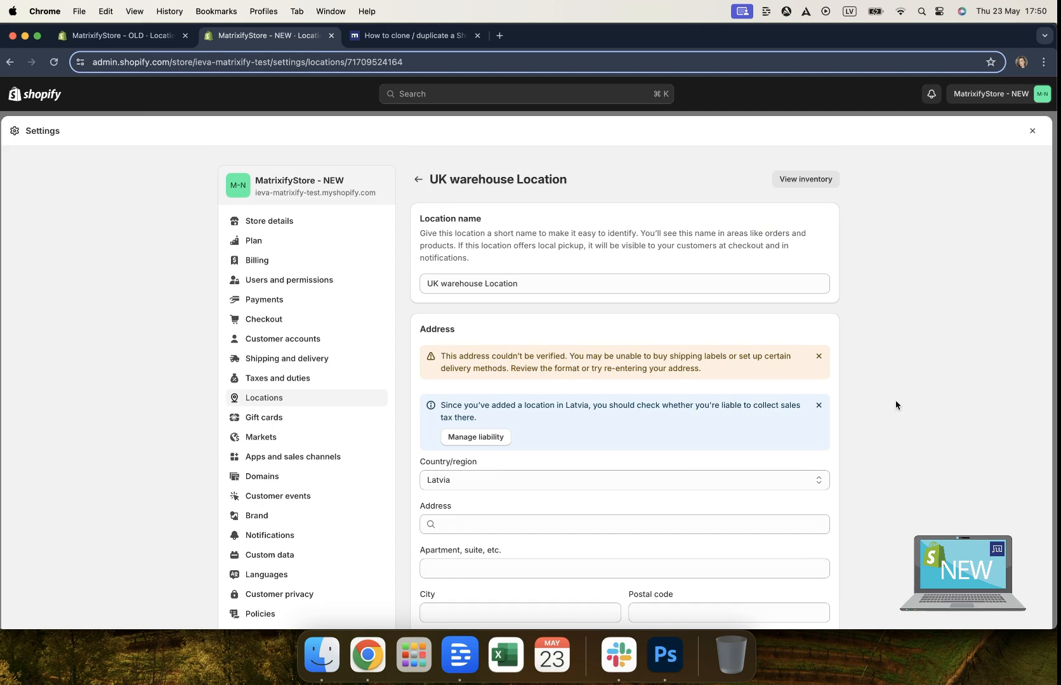
pyautogui.scroll(-5, 896, 405)
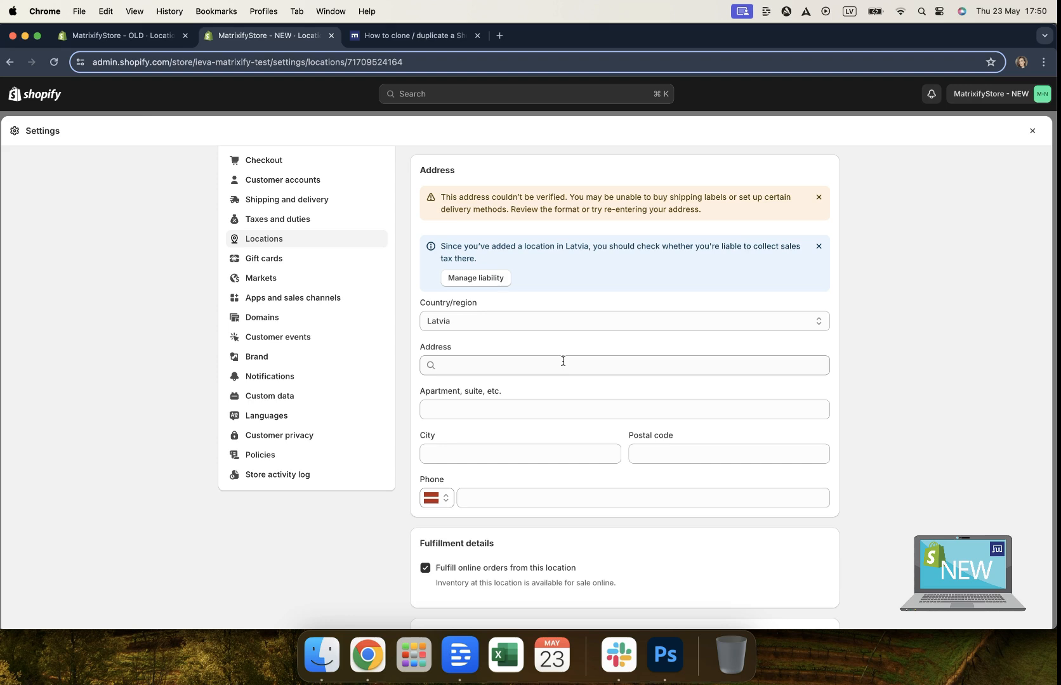
pyautogui.scroll(5, 562, 361)
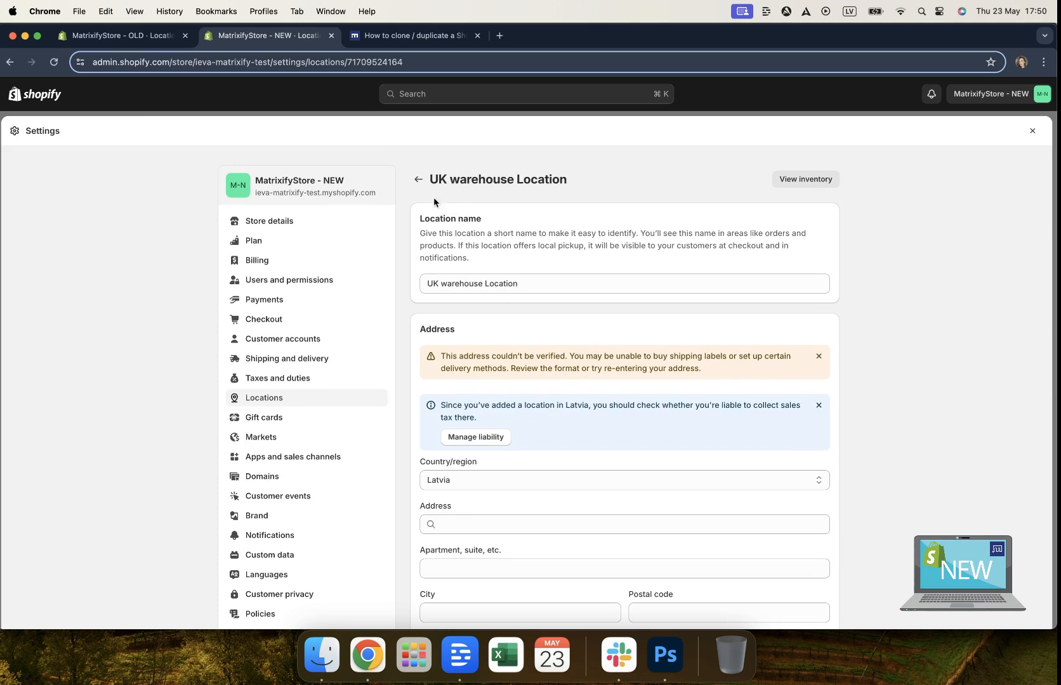
pyautogui.click(418, 180)
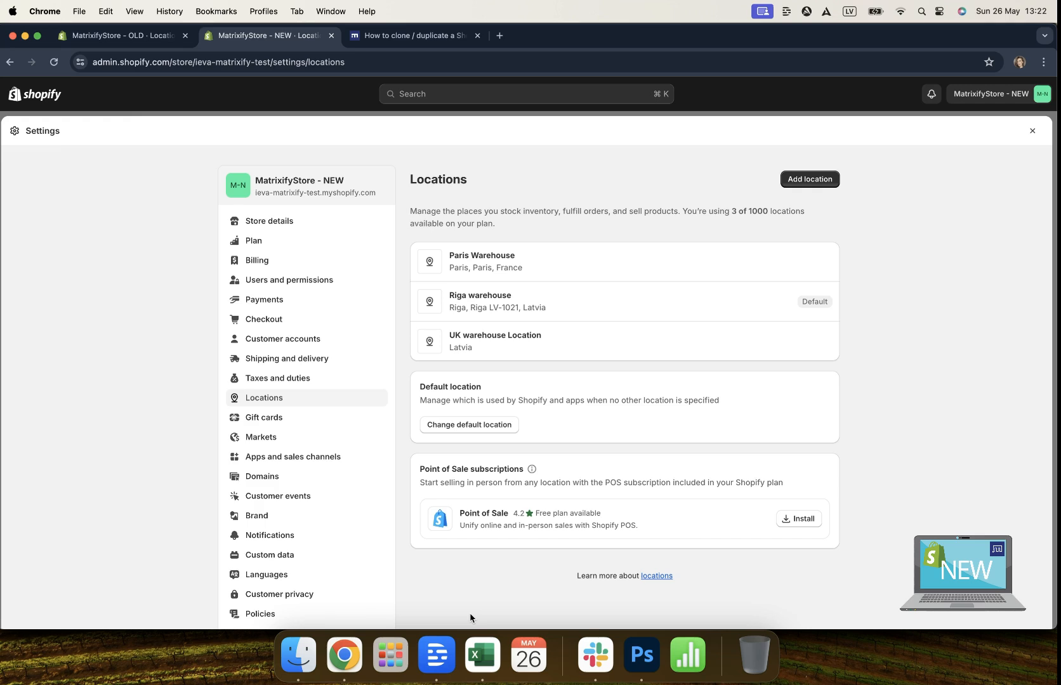
# - Compare the market settings of MatrixifyStore - NEW with those of MatrixifyStore - OLD
pyautogui.click(276, 442)
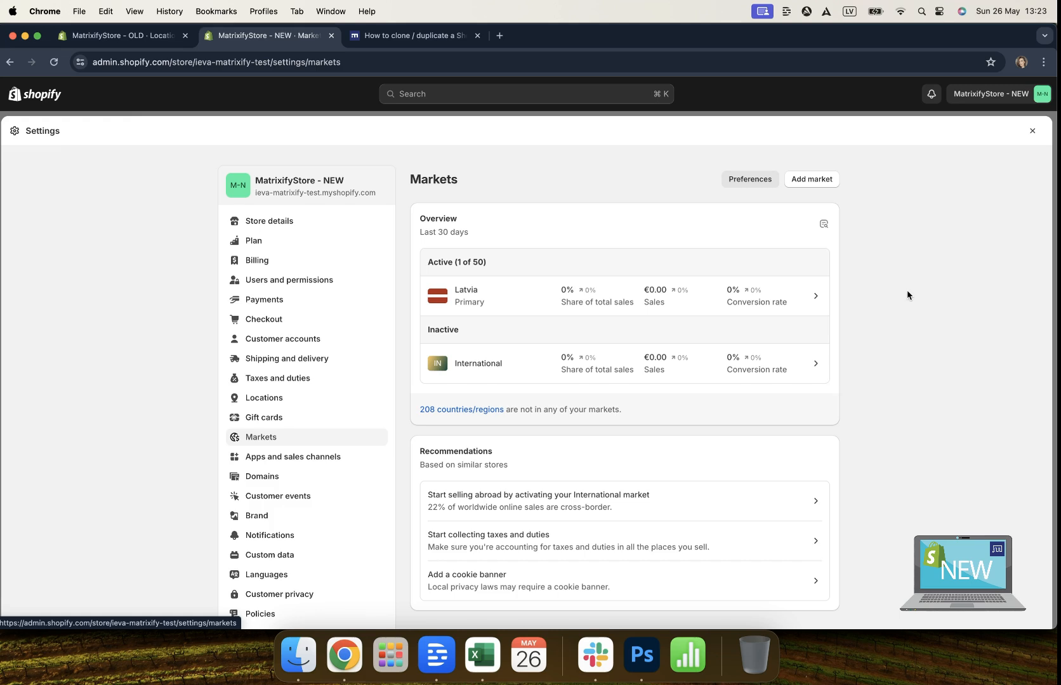
pyautogui.click(162, 33)
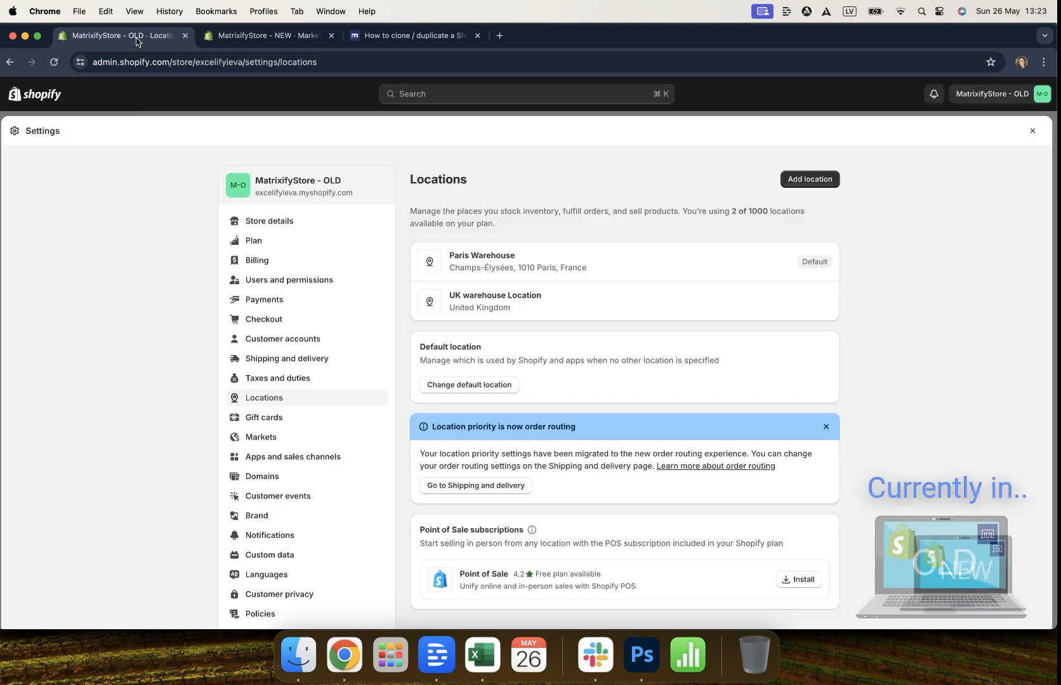
pyautogui.click(312, 439)
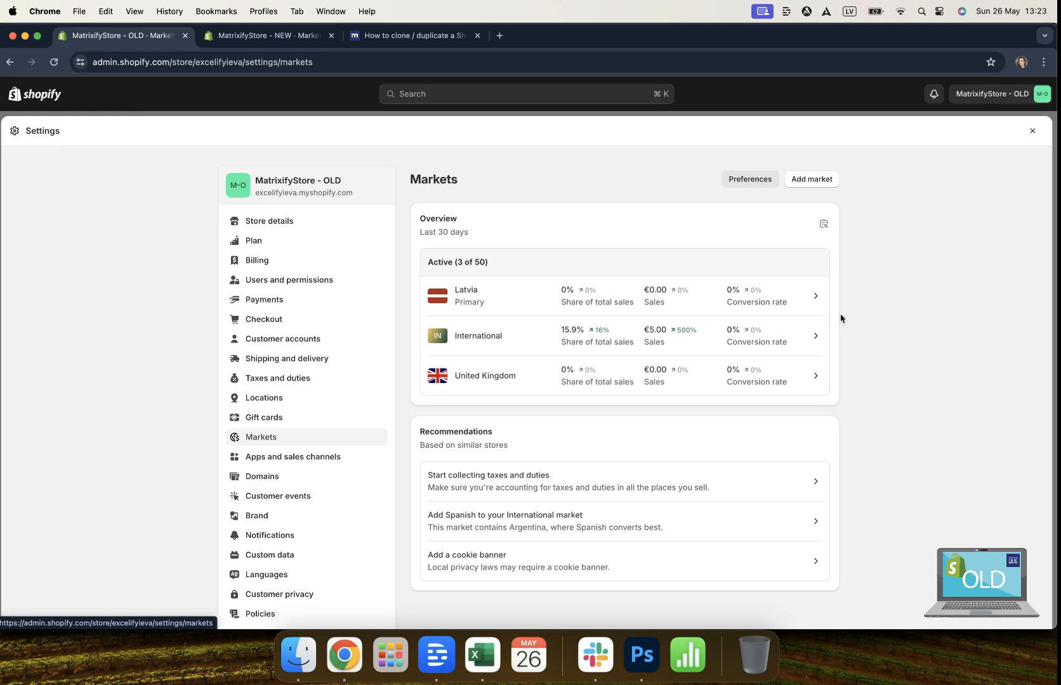
# - Add a market named "United Kingdom" containing the United Kingdom to MatrixifyStore - NEW, and return to the markets list
pyautogui.click(283, 35)
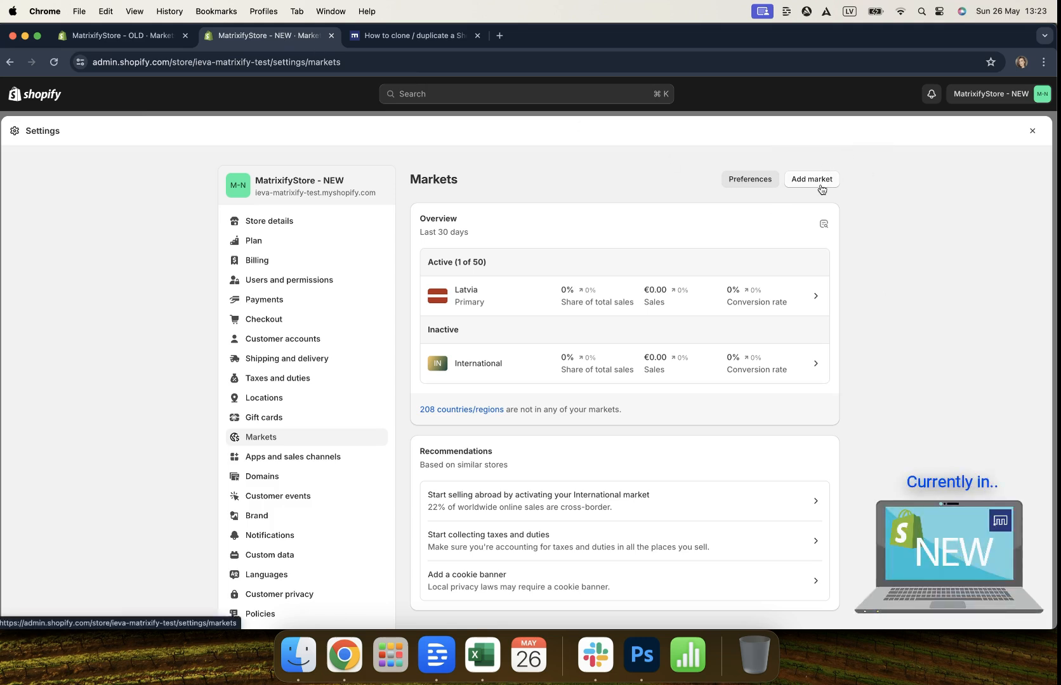
pyautogui.click(821, 187)
pyautogui.click(441, 170)
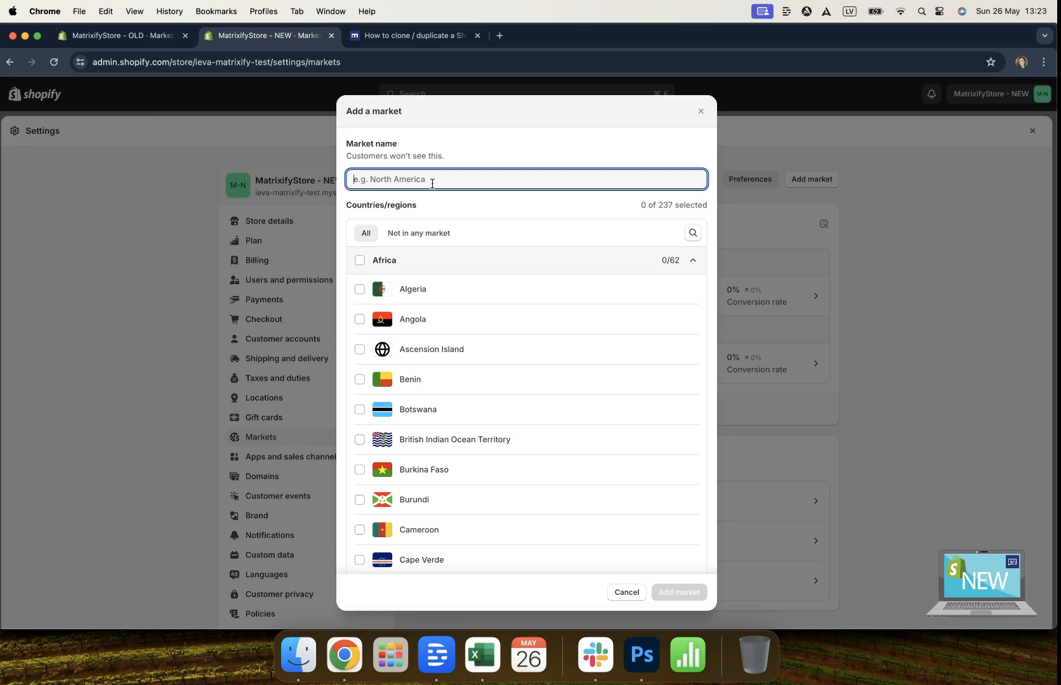
pyautogui.write('United Kingdom')
pyautogui.scroll(-1, 372, 300)
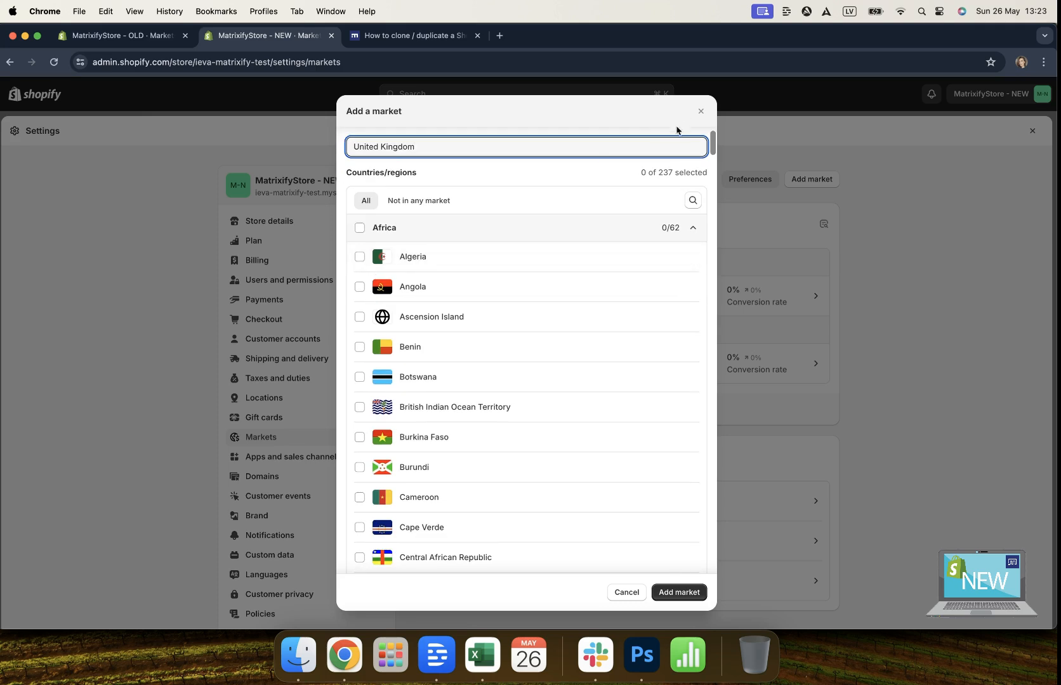
pyautogui.click(702, 200)
pyautogui.write('uni')
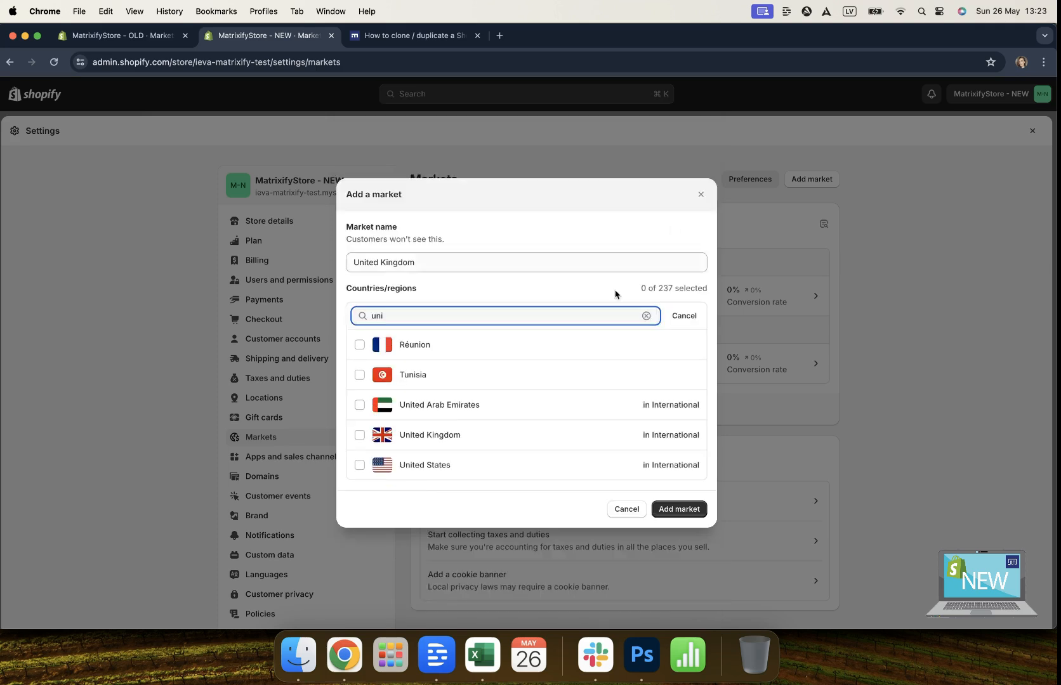
pyautogui.click(411, 438)
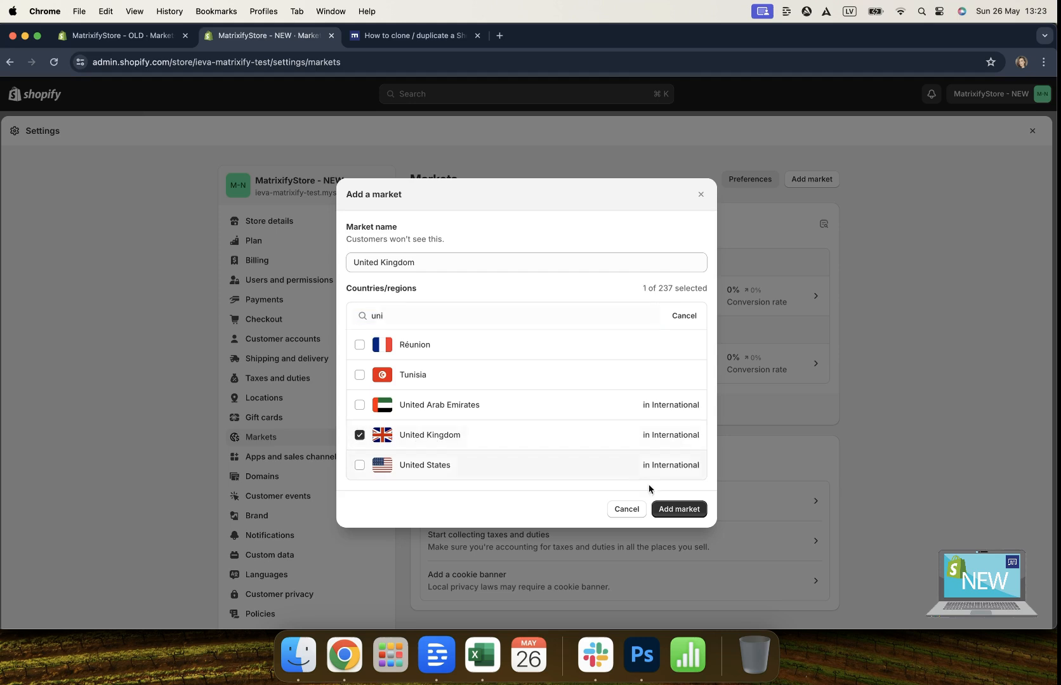
pyautogui.click(679, 509)
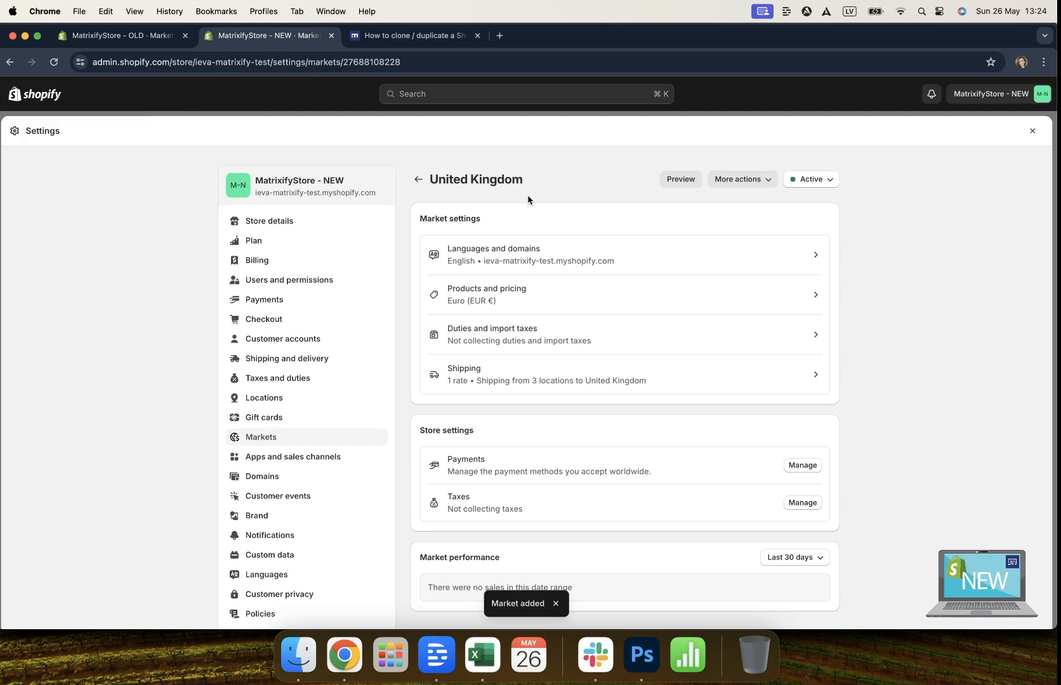
pyautogui.click(418, 179)
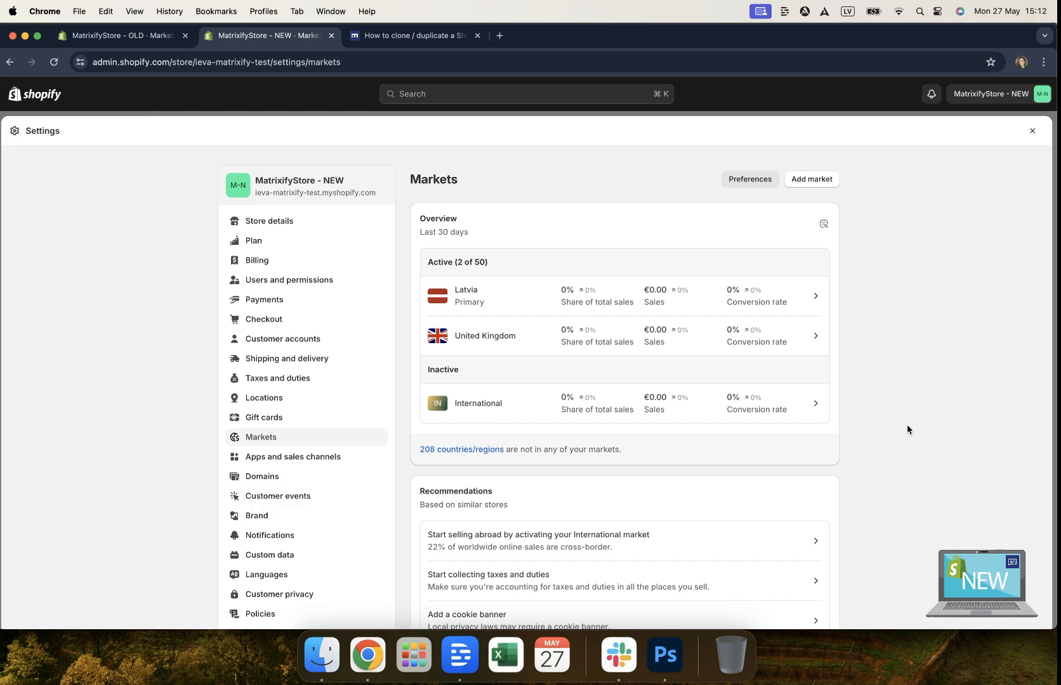
# - Compare the metafield and metaobject definitions in the custom data settings of MatrixifyStore - NEW and MatrixifyStore - OLD
pyautogui.click(251, 559)
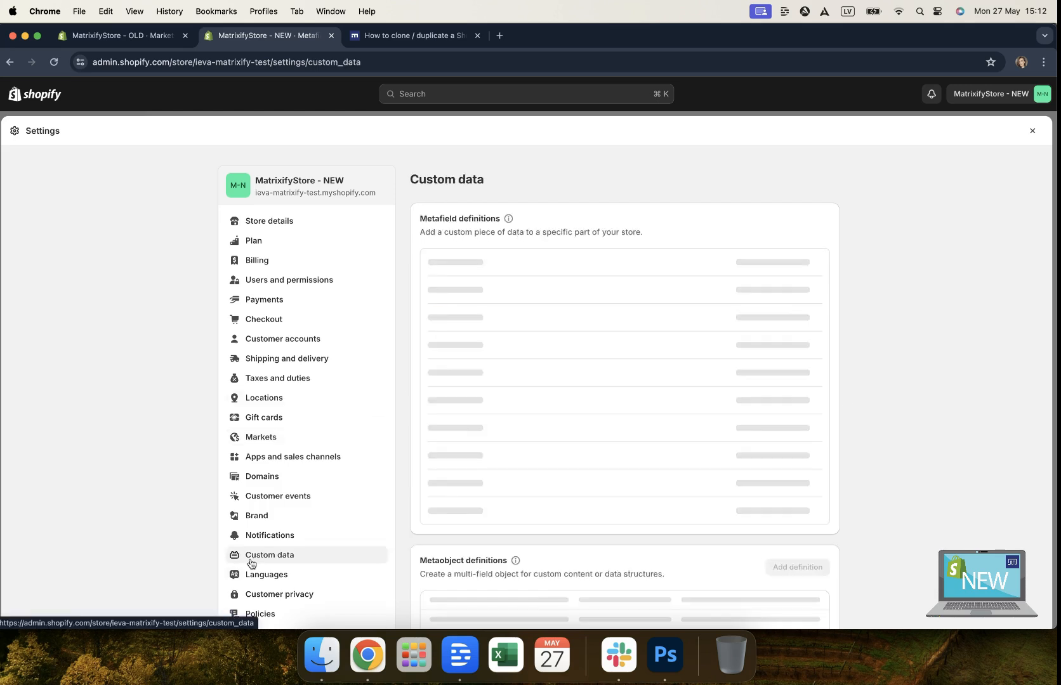
pyautogui.scroll(-4, 881, 486)
pyautogui.scroll(5, 880, 488)
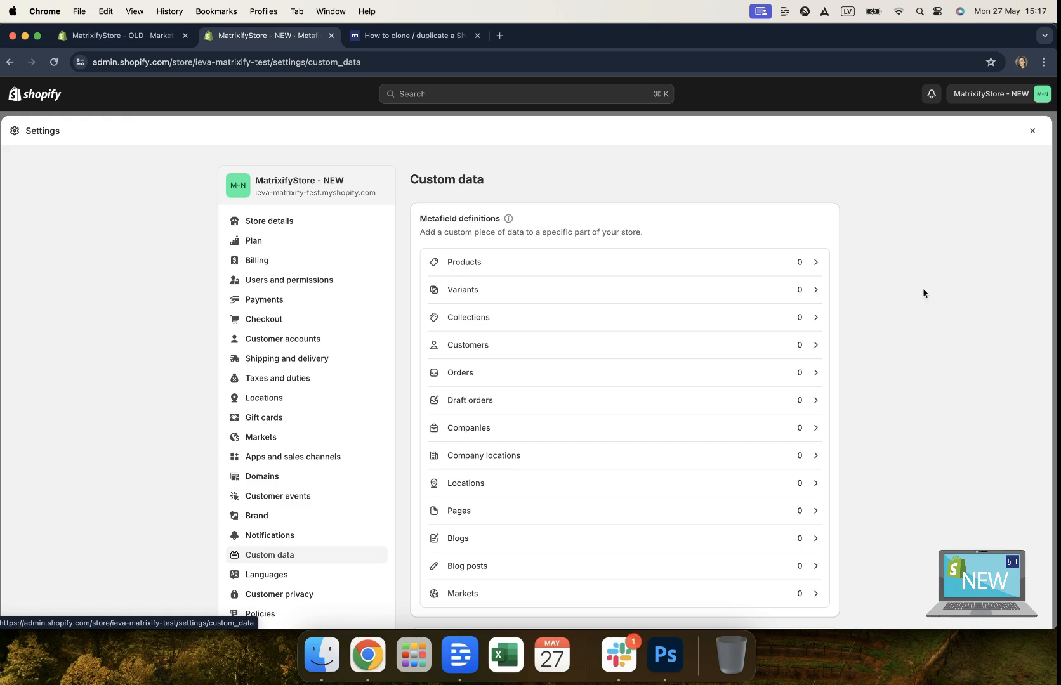
pyautogui.click(111, 37)
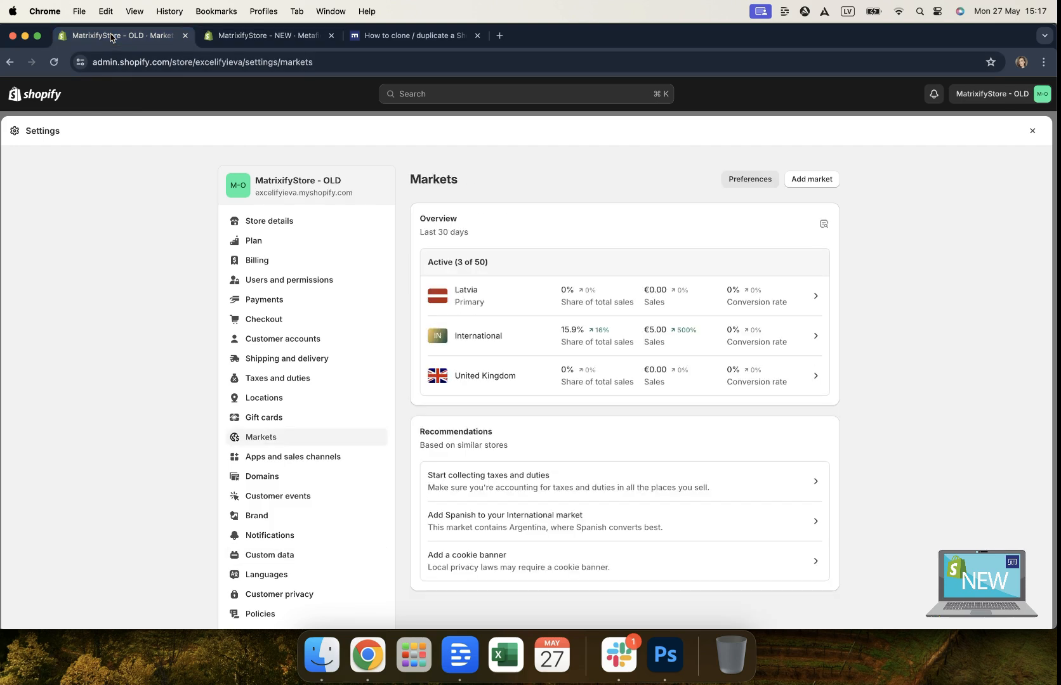
pyautogui.click(293, 555)
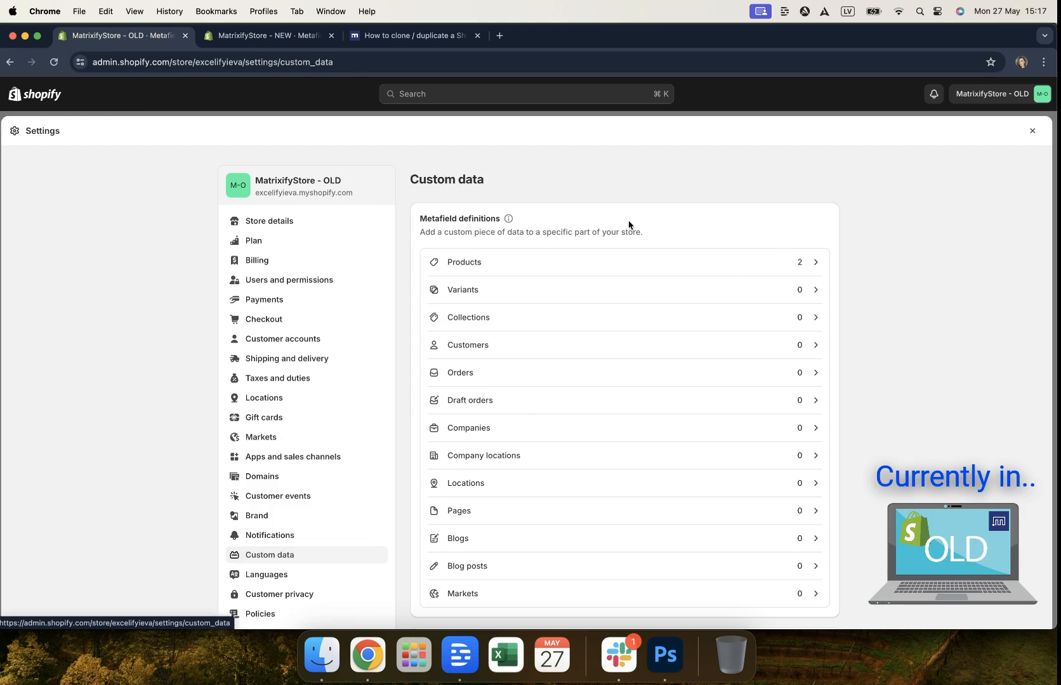
pyautogui.scroll(-5, 627, 224)
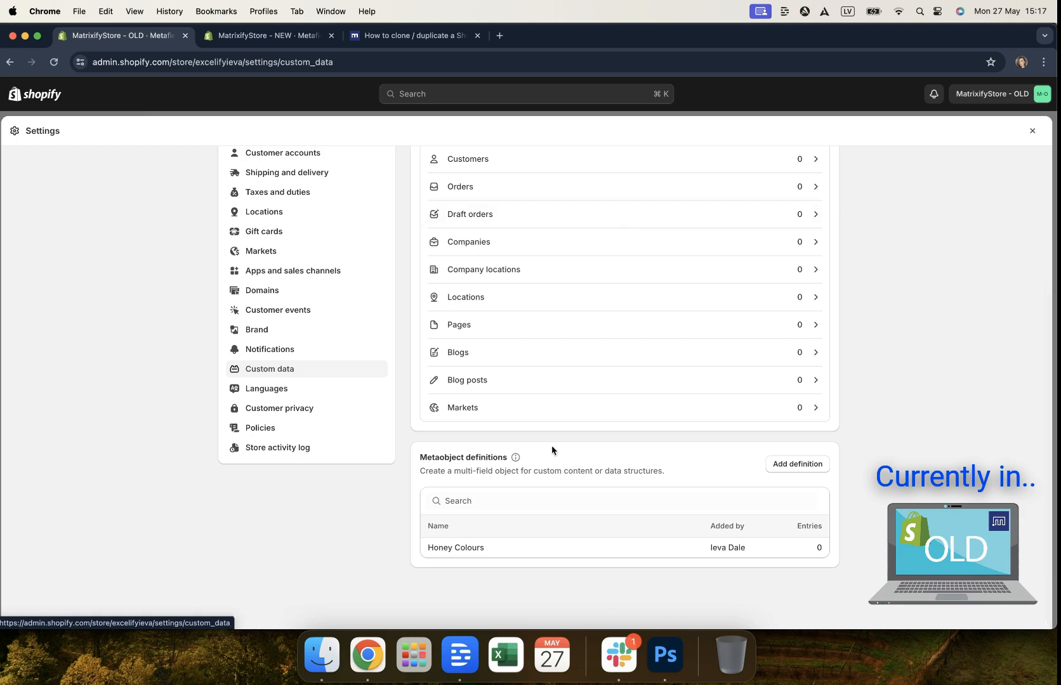
pyautogui.scroll(5, 841, 505)
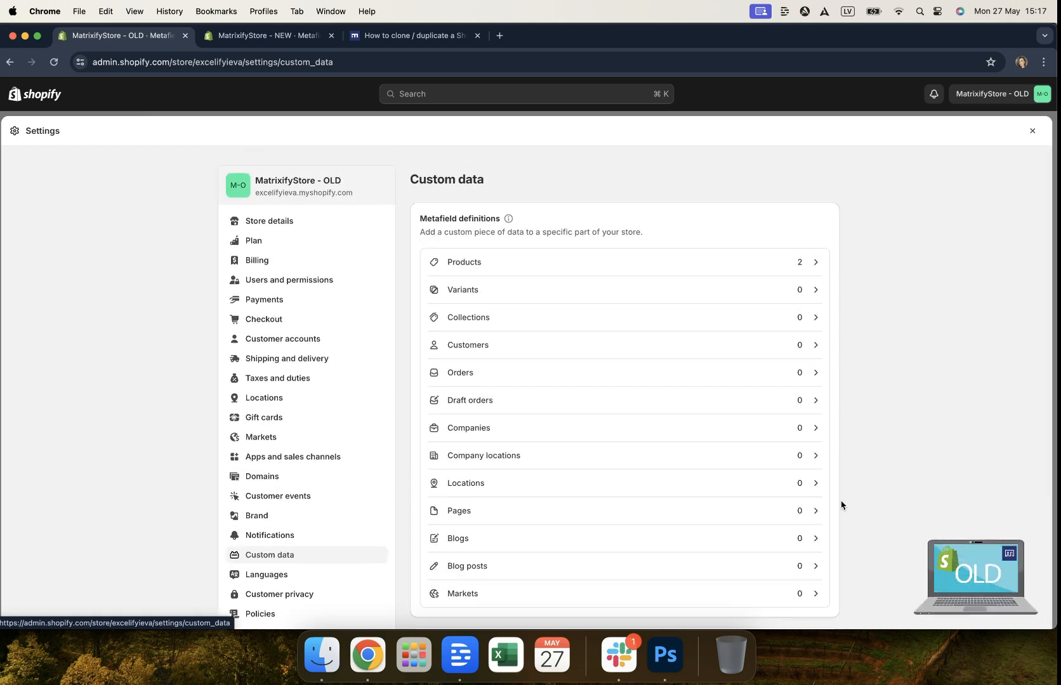
# - Examine the old store's StarProducts product metafield definition, including its namespace and key, and return to the custom data overview
pyautogui.click(581, 274)
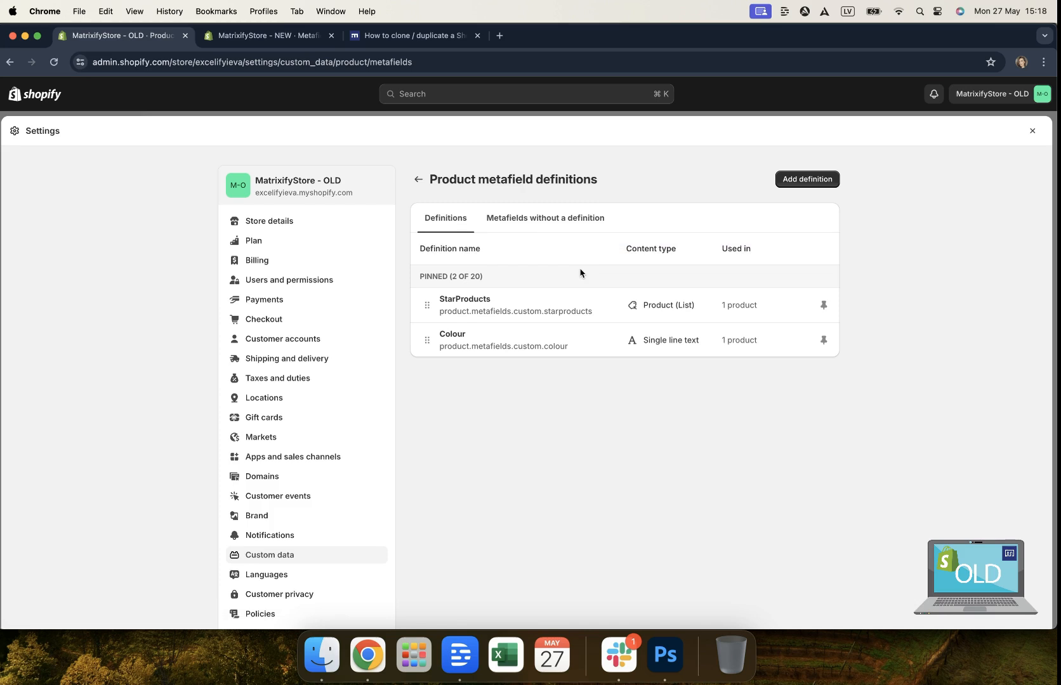
pyautogui.click(671, 317)
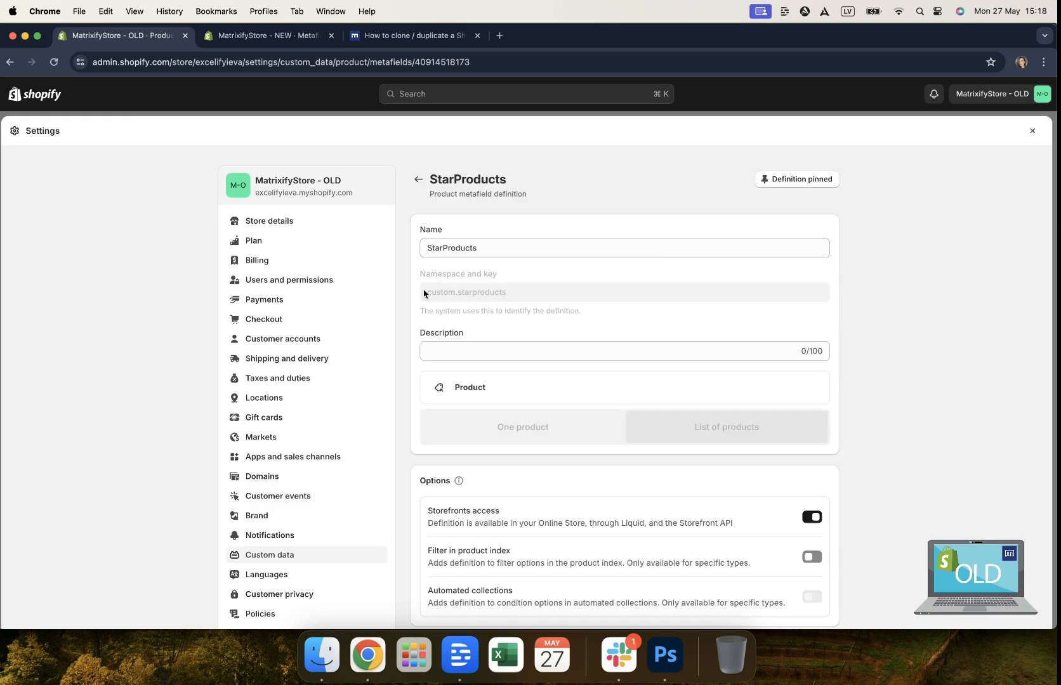
pyautogui.moveTo(429, 293); pyautogui.dragTo(526, 302)
pyautogui.click(514, 301)
pyautogui.click(418, 179)
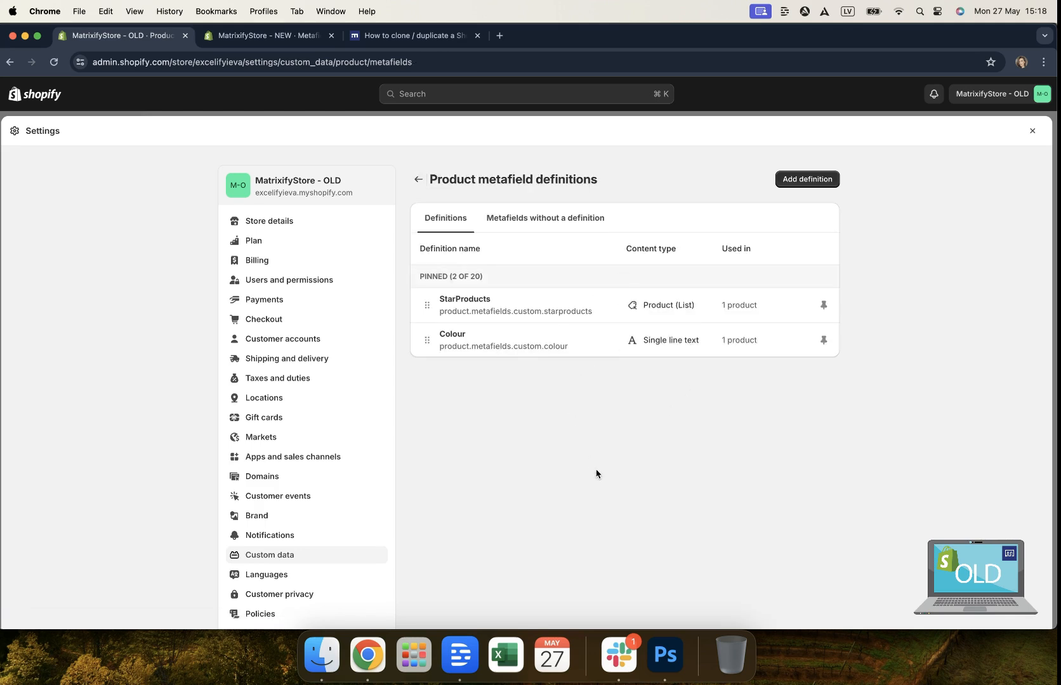
pyautogui.click(418, 179)
# - Examine the old store's Honey Colours metaobject definition and its Honey field, and leave without saving
pyautogui.scroll(-5, 495, 458)
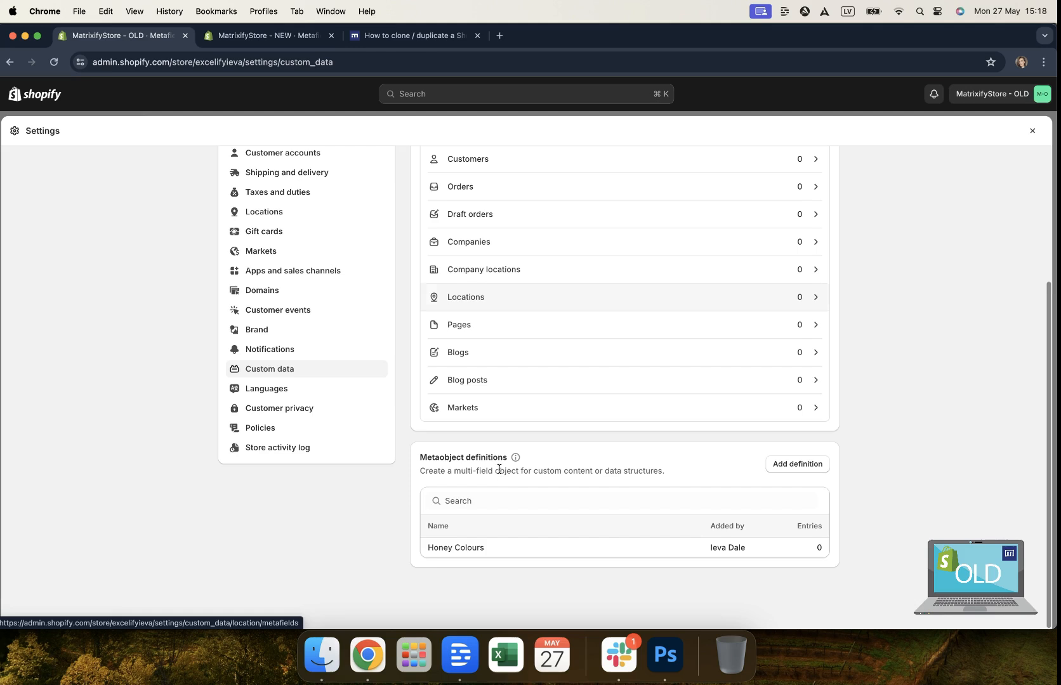
pyautogui.click(504, 548)
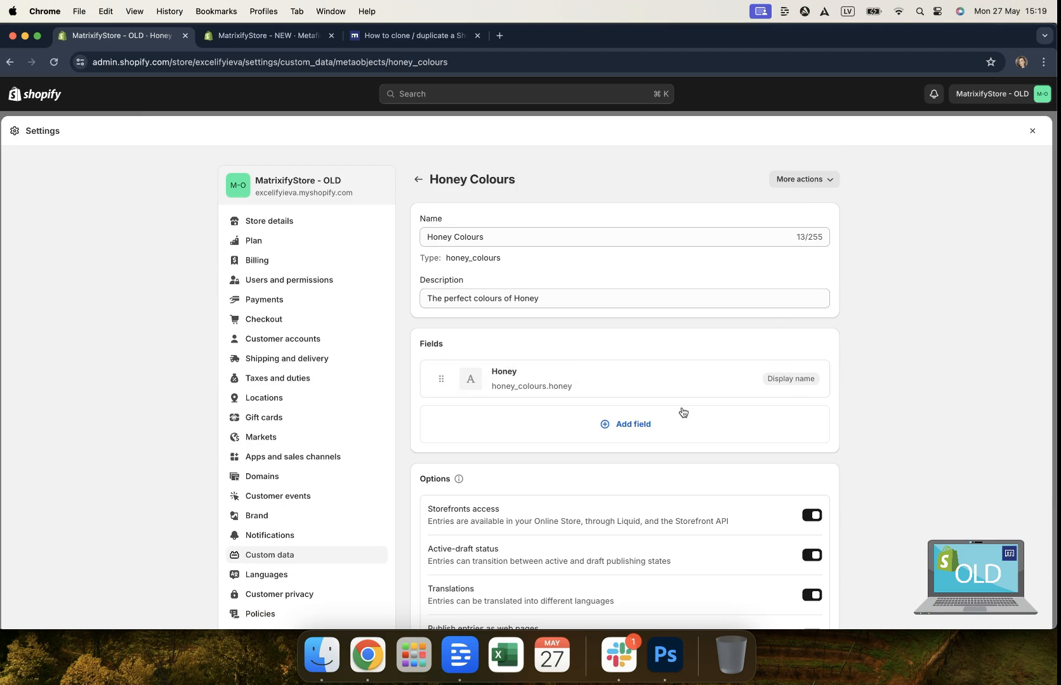
pyautogui.click(654, 376)
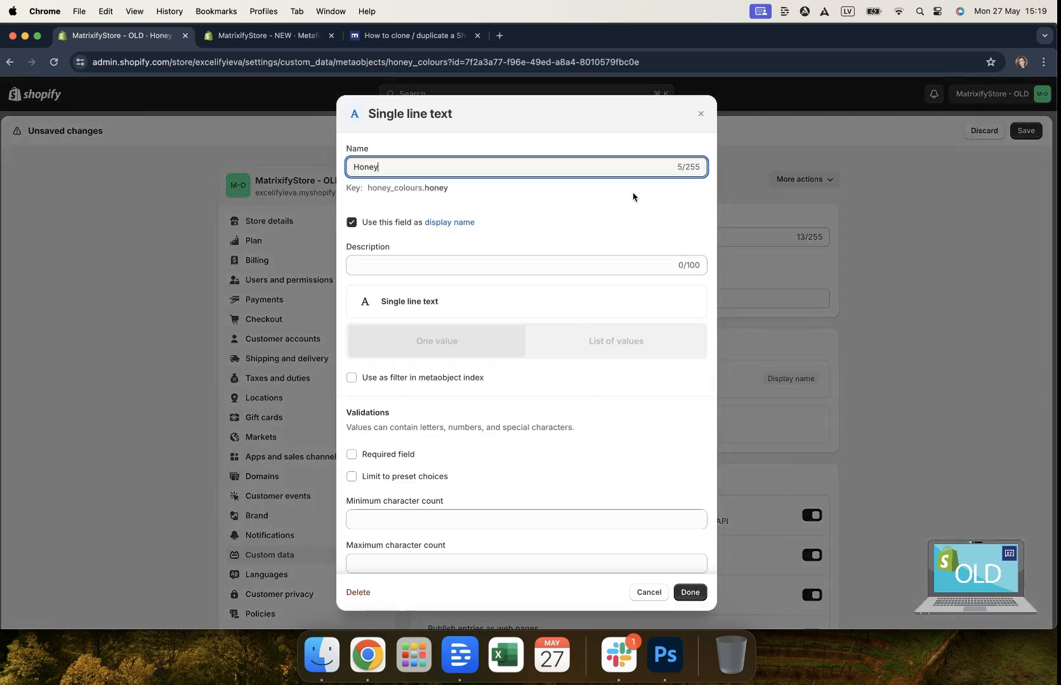
pyautogui.click(853, 272)
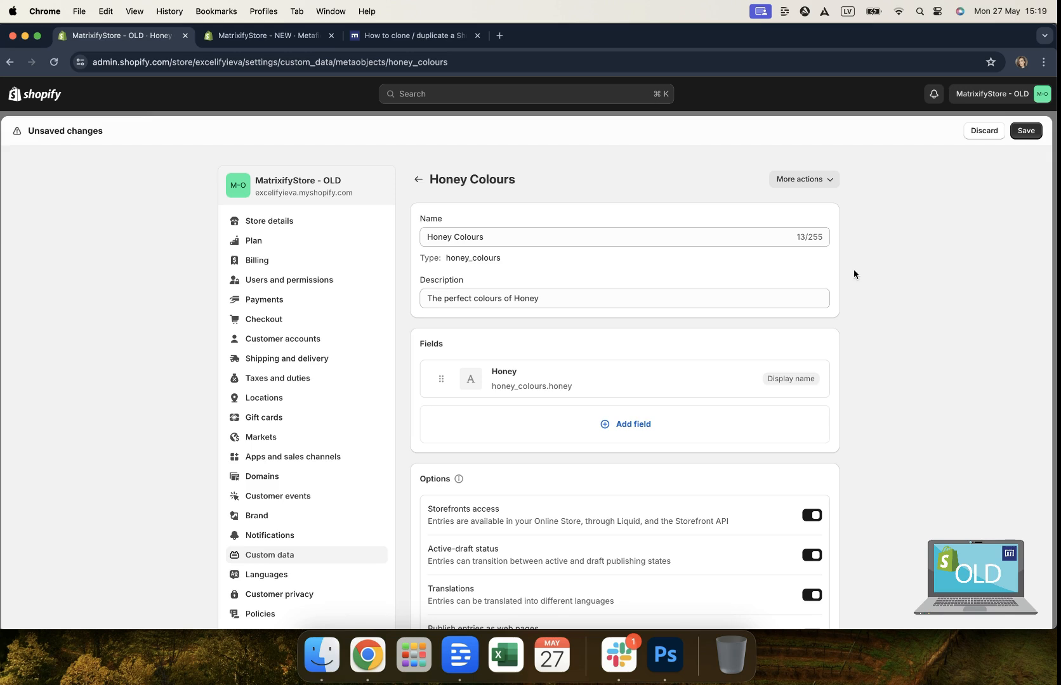
pyautogui.click(418, 179)
pyautogui.click(685, 389)
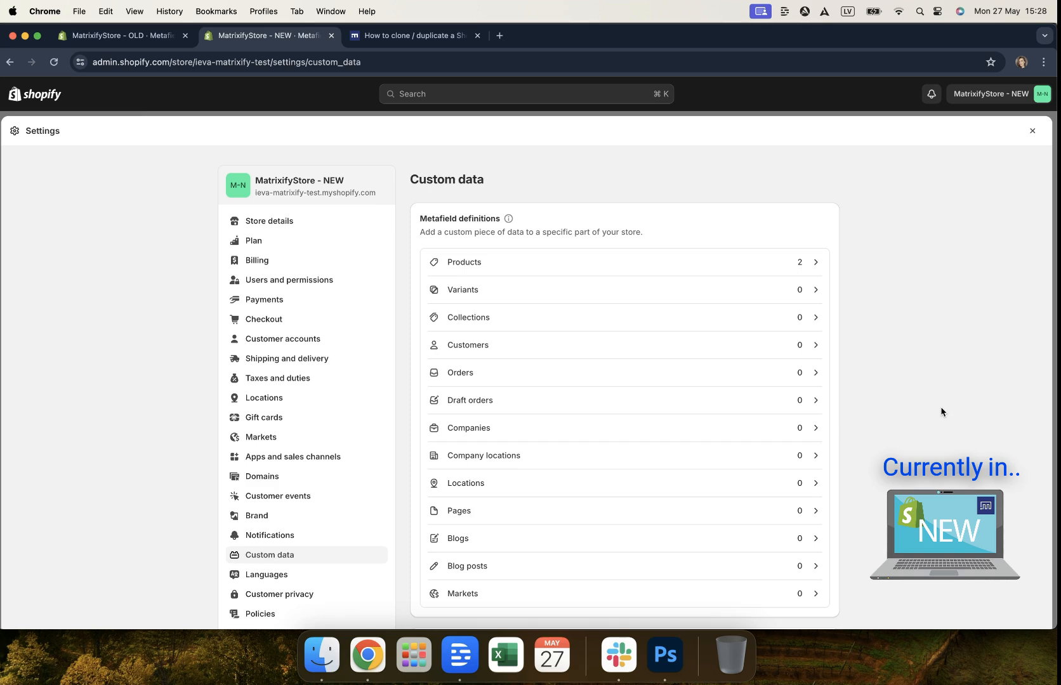
# - Check the product metafield definitions and the metaobject definitions in MatrixifyStore - NEW against the old store's
pyautogui.click(548, 273)
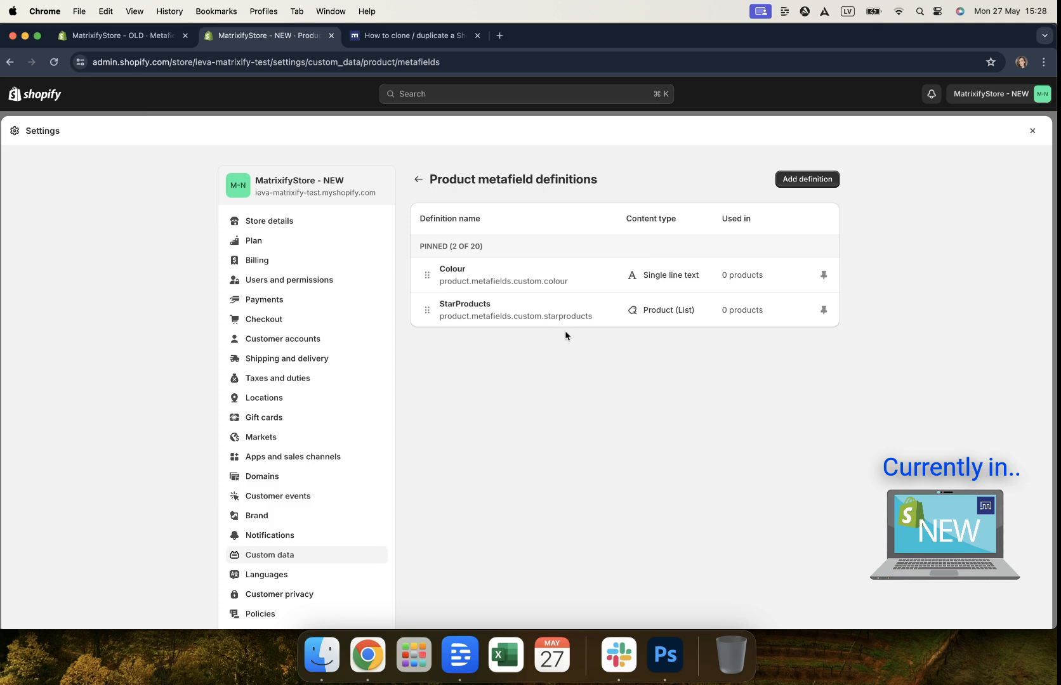
pyautogui.click(418, 178)
pyautogui.scroll(-3, 550, 373)
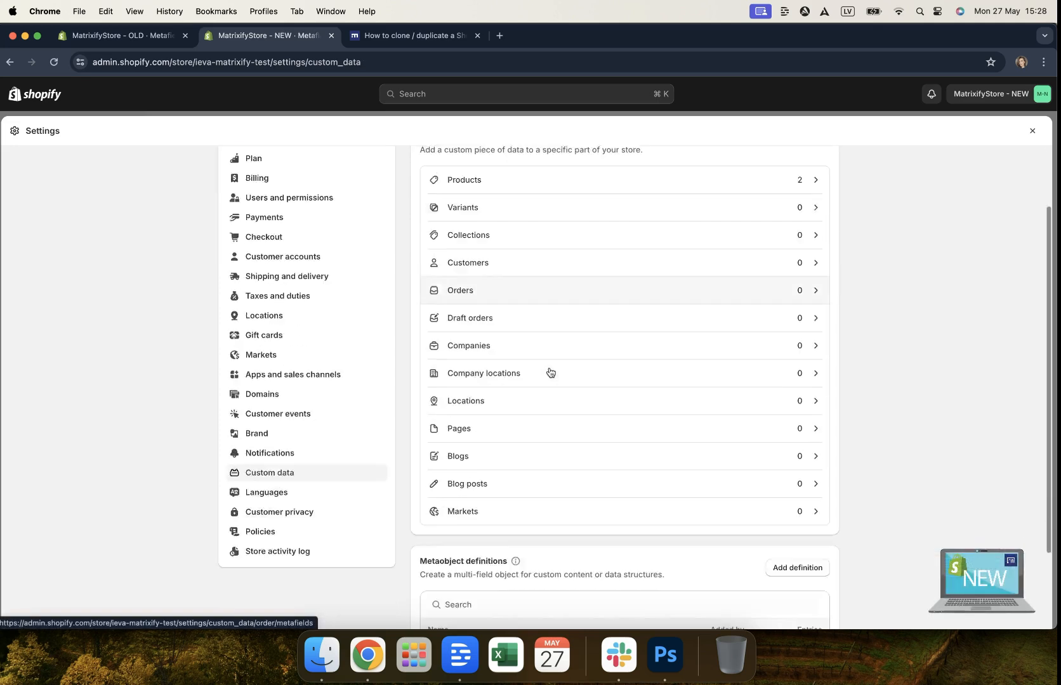
pyautogui.scroll(-2, 550, 373)
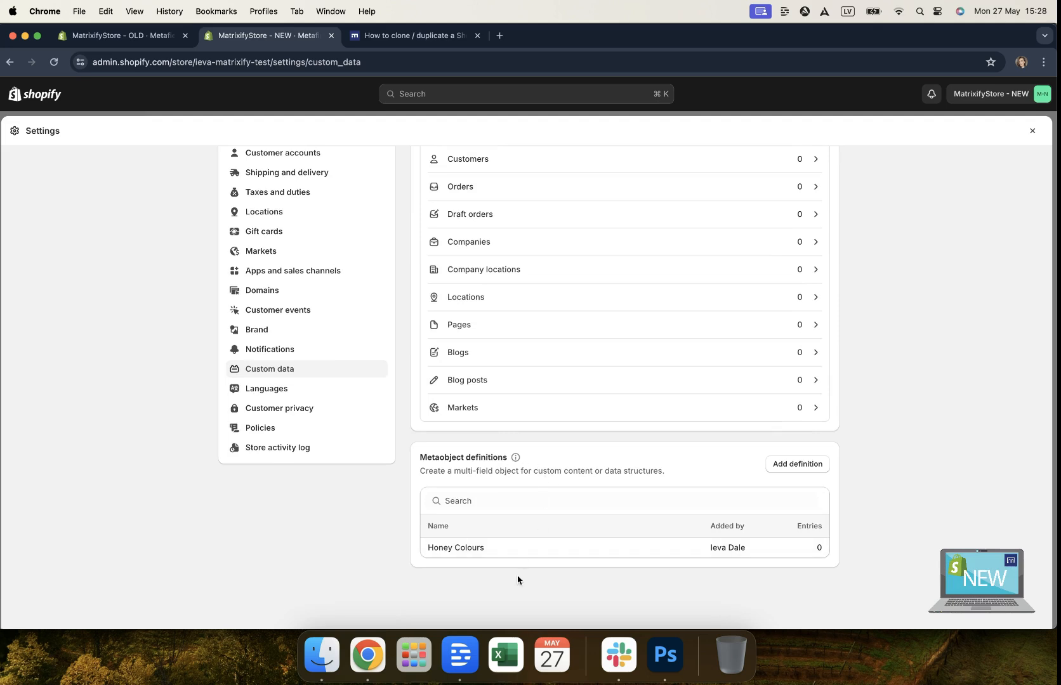
pyautogui.scroll(4, 517, 580)
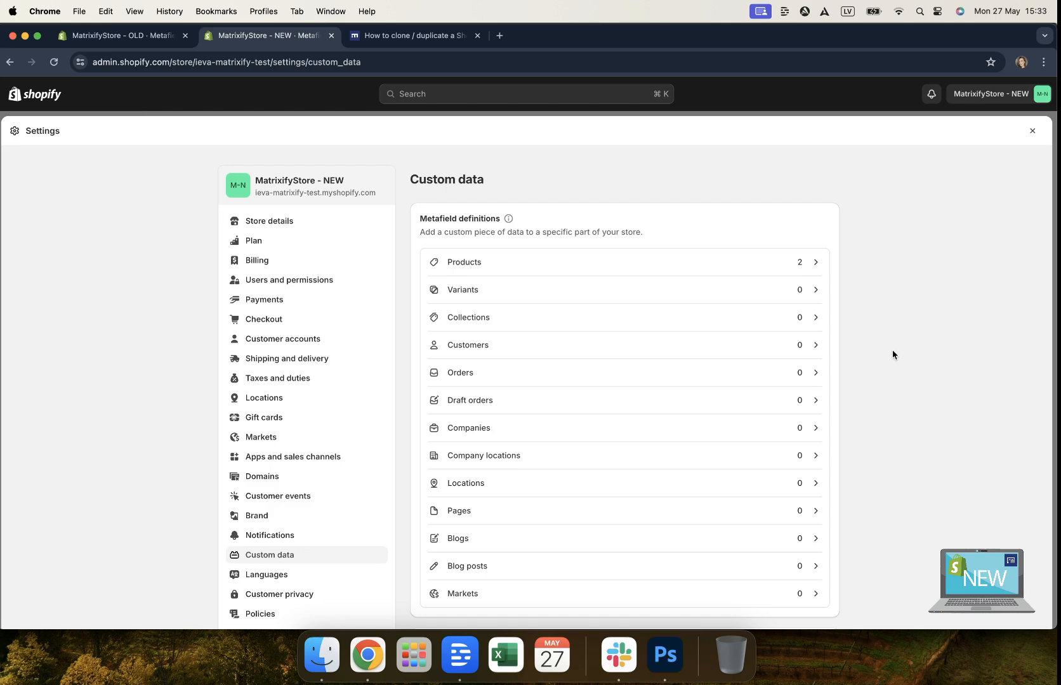
# - Switch to MatrixifyStore - OLD and start a new export in the Matrixify app
pyautogui.click(160, 40)
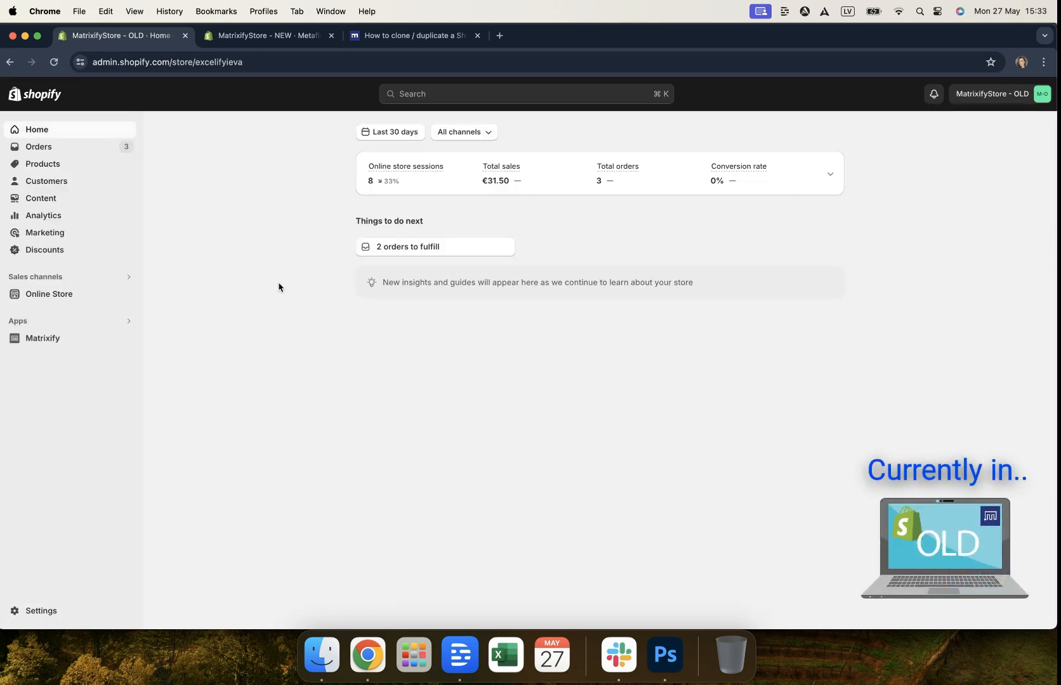
pyautogui.click(87, 344)
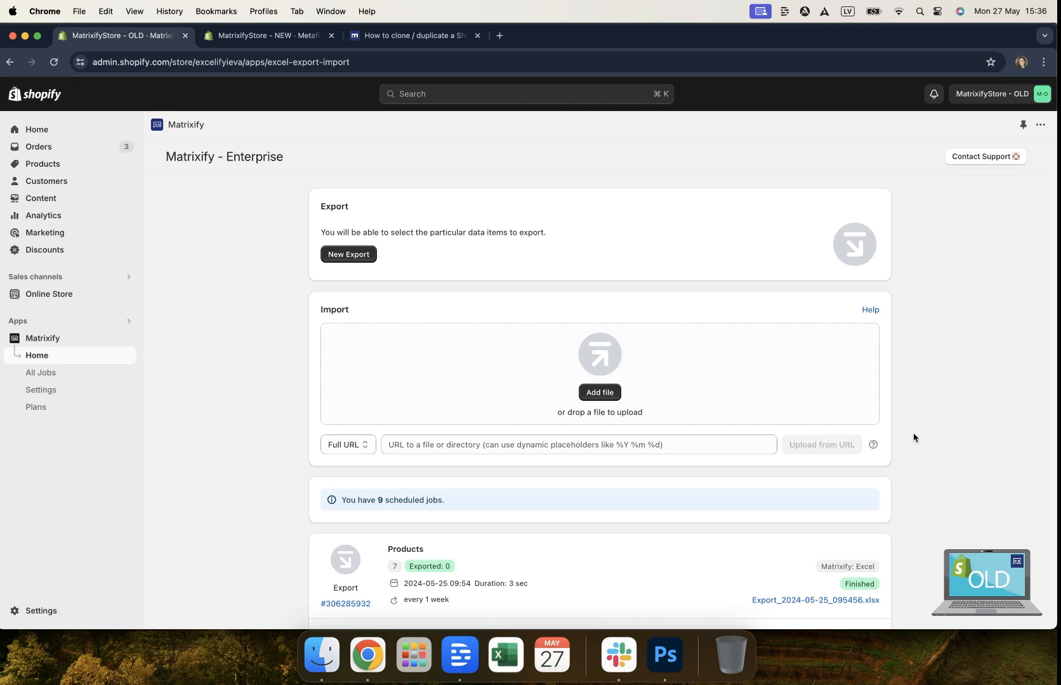
pyautogui.click(332, 260)
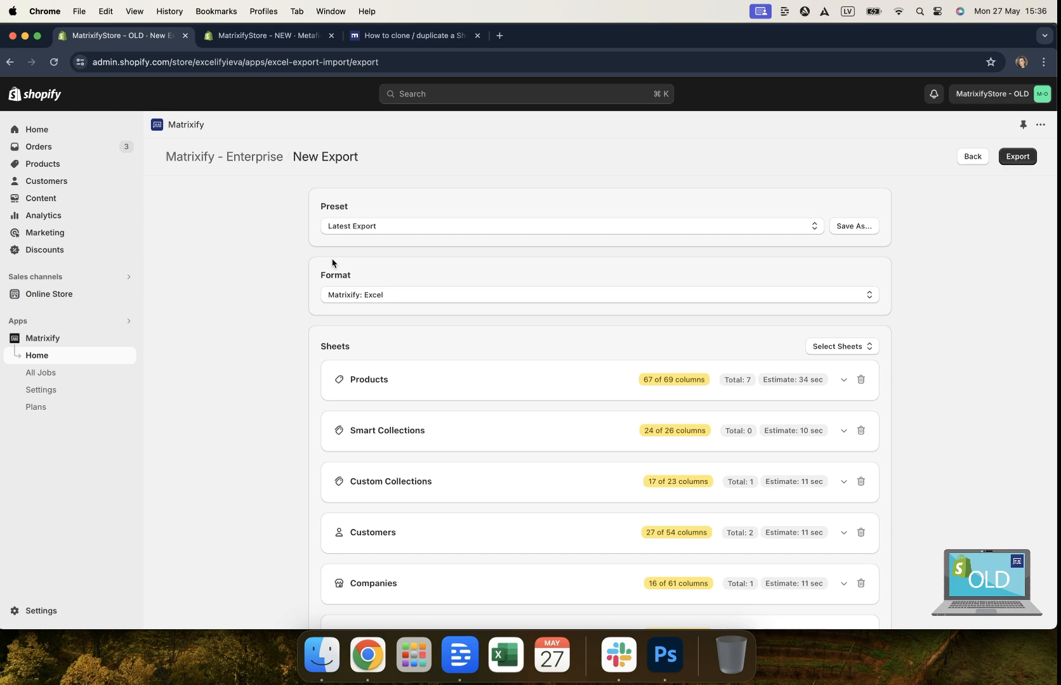
# - Try the Matrixify: CSV export format, and set the format back to Matrixify: Excel
pyautogui.click(384, 295)
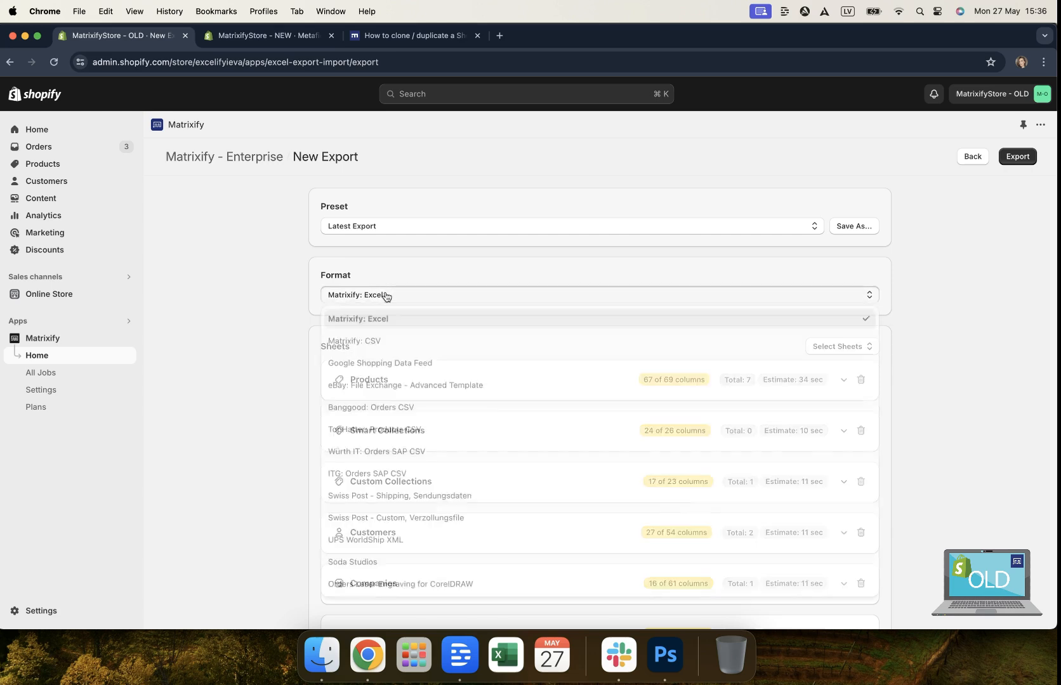
pyautogui.click(400, 343)
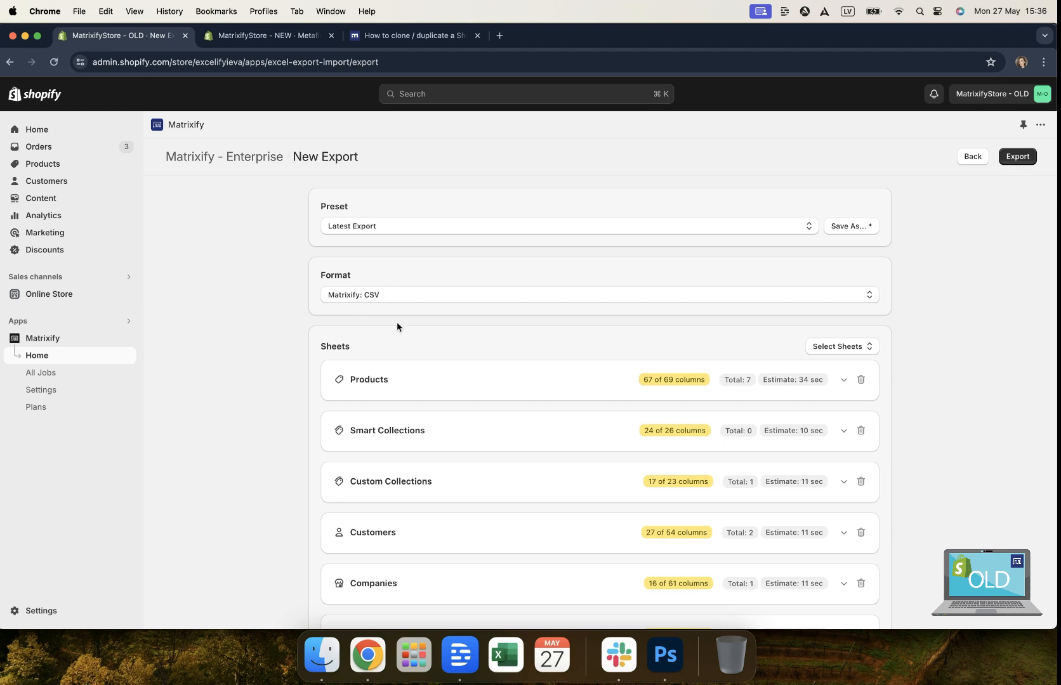
pyautogui.click(372, 297)
pyautogui.click(391, 317)
# - Review the sheets included in the new export, from Products through Blog Posts
pyautogui.scroll(-5, 565, 356)
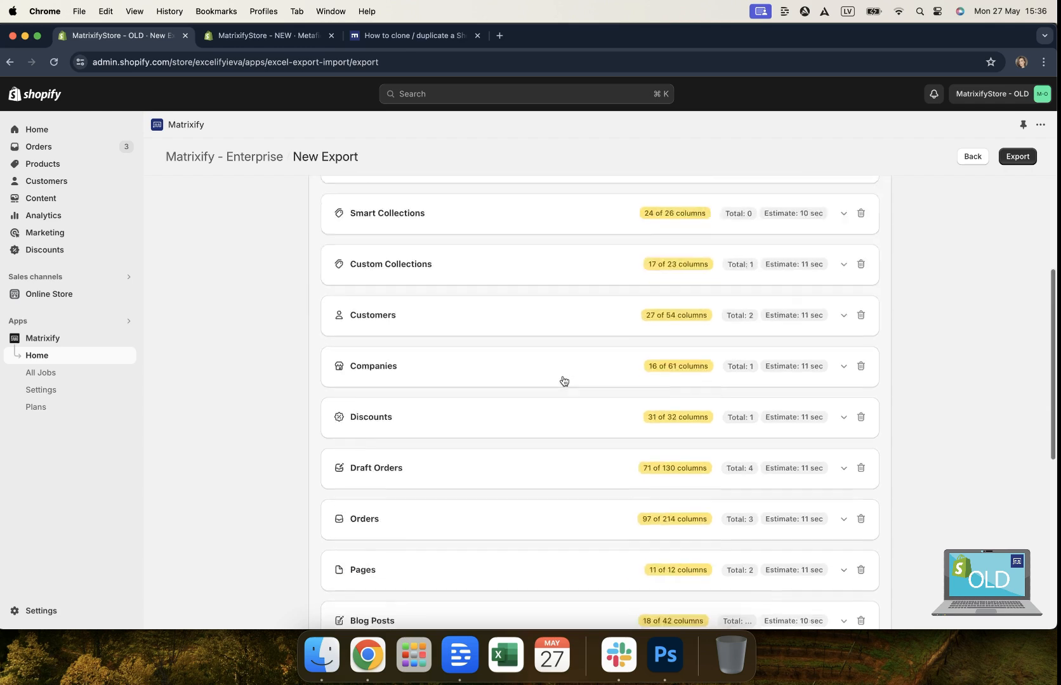
pyautogui.scroll(5, 561, 380)
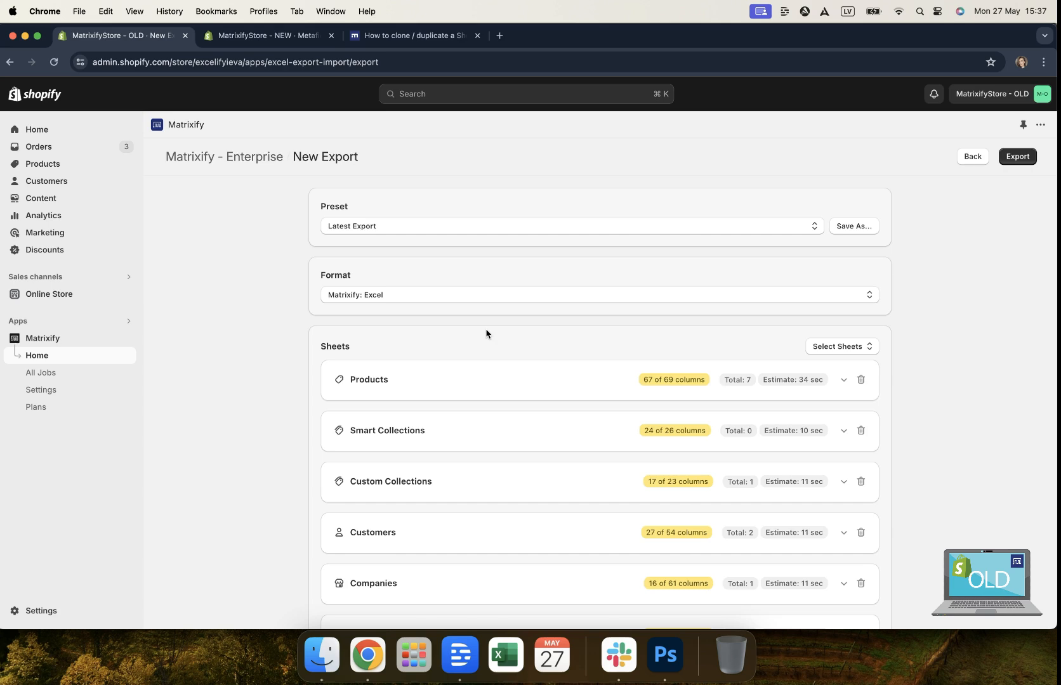
# - Review which sheets are selected for the export, from Products through Shop, including the unselected Payouts and Activity
pyautogui.click(816, 346)
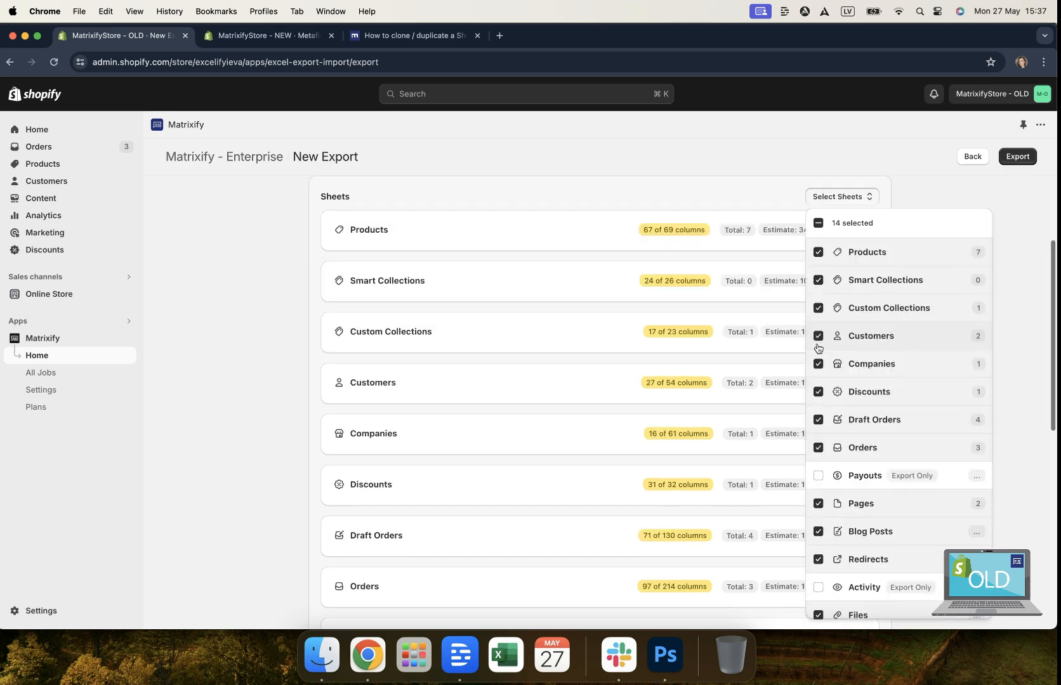
pyautogui.scroll(-2, 872, 476)
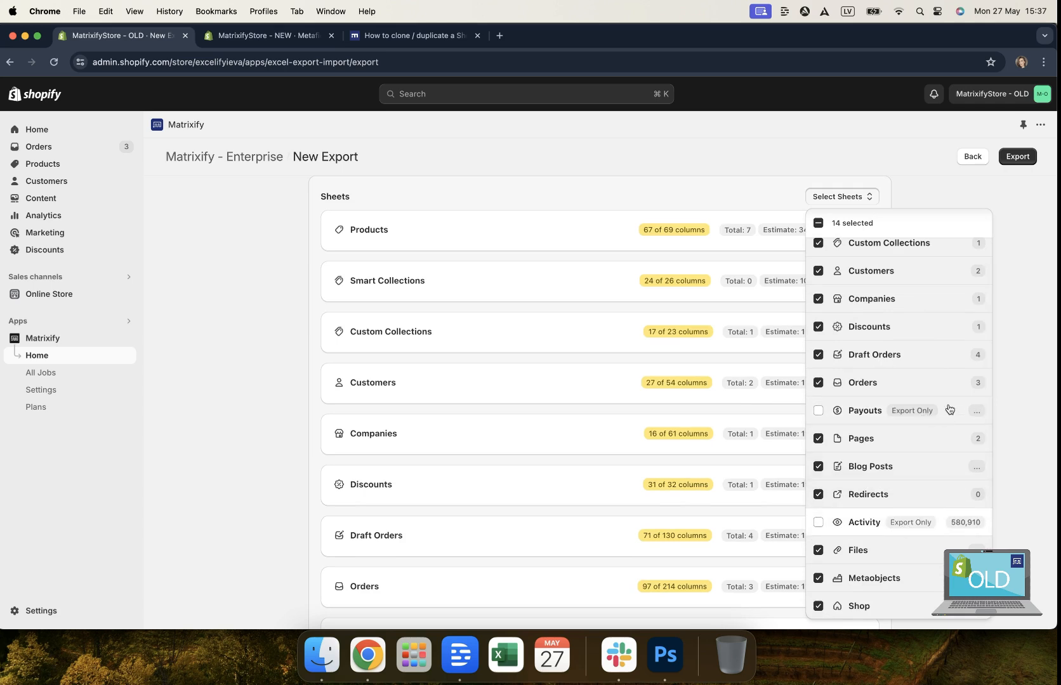
pyautogui.scroll(2, 945, 407)
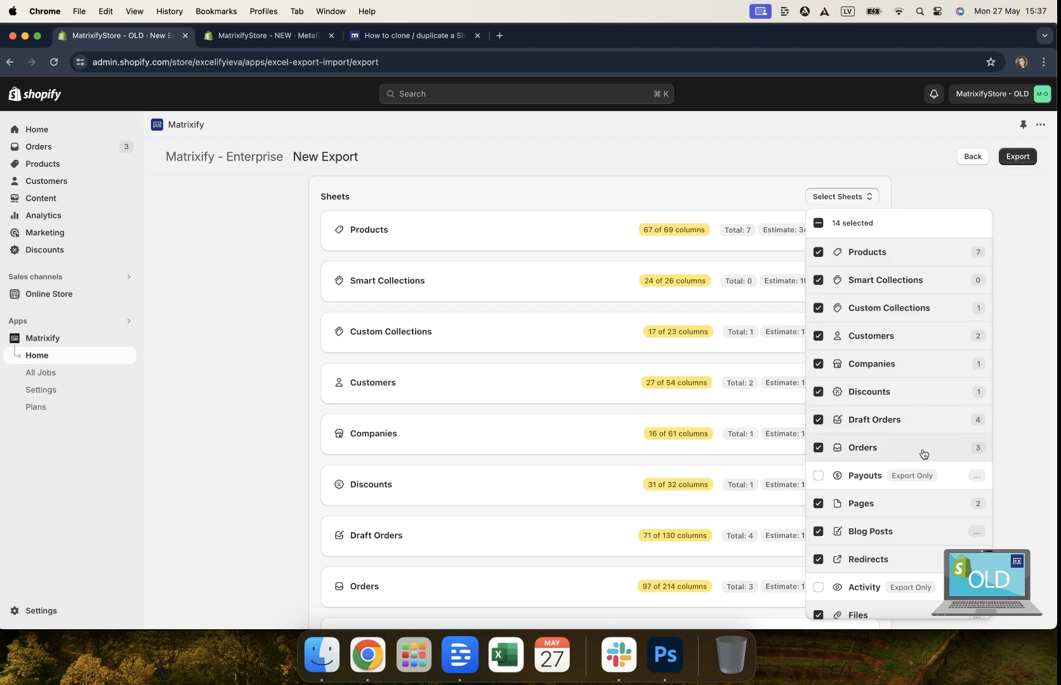
pyautogui.scroll(-2, 923, 452)
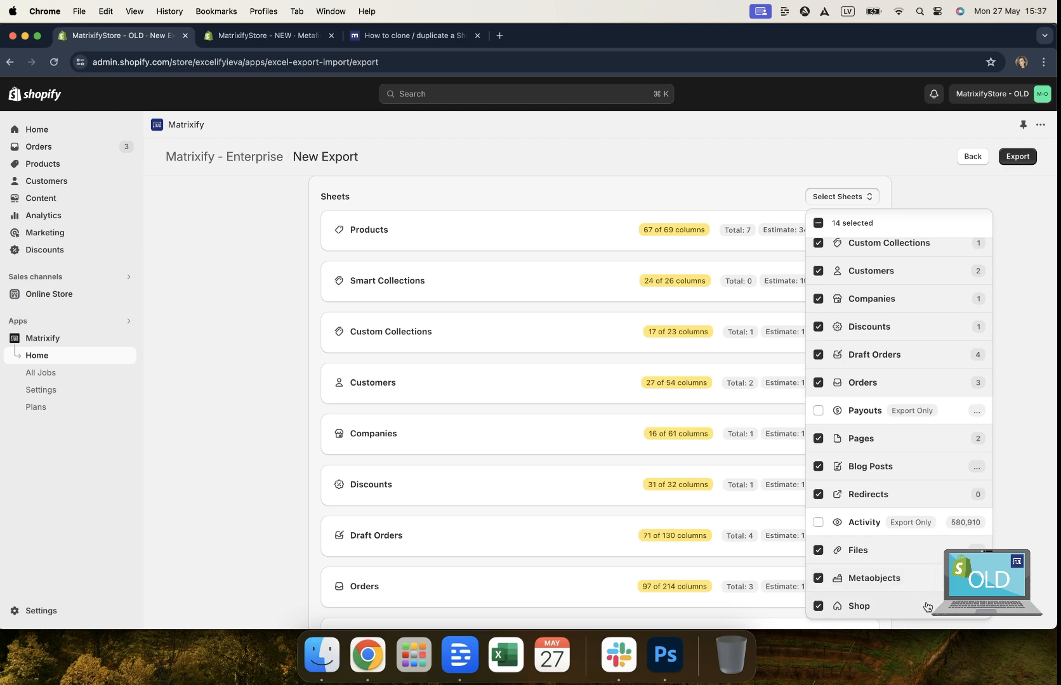
pyautogui.scroll(2, 850, 381)
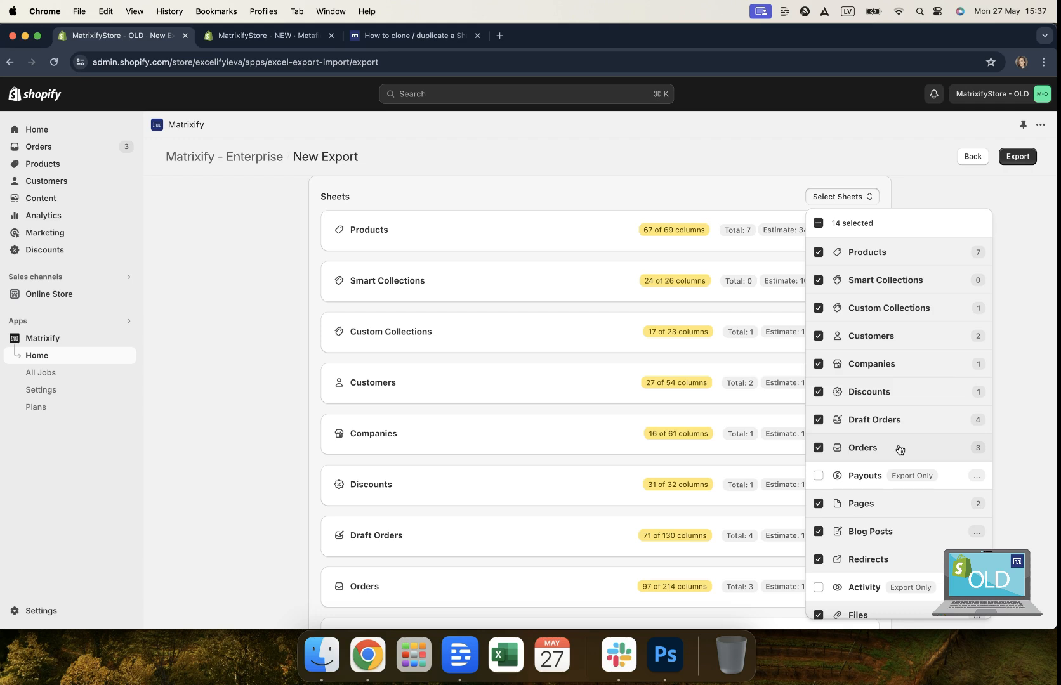
pyautogui.click(866, 198)
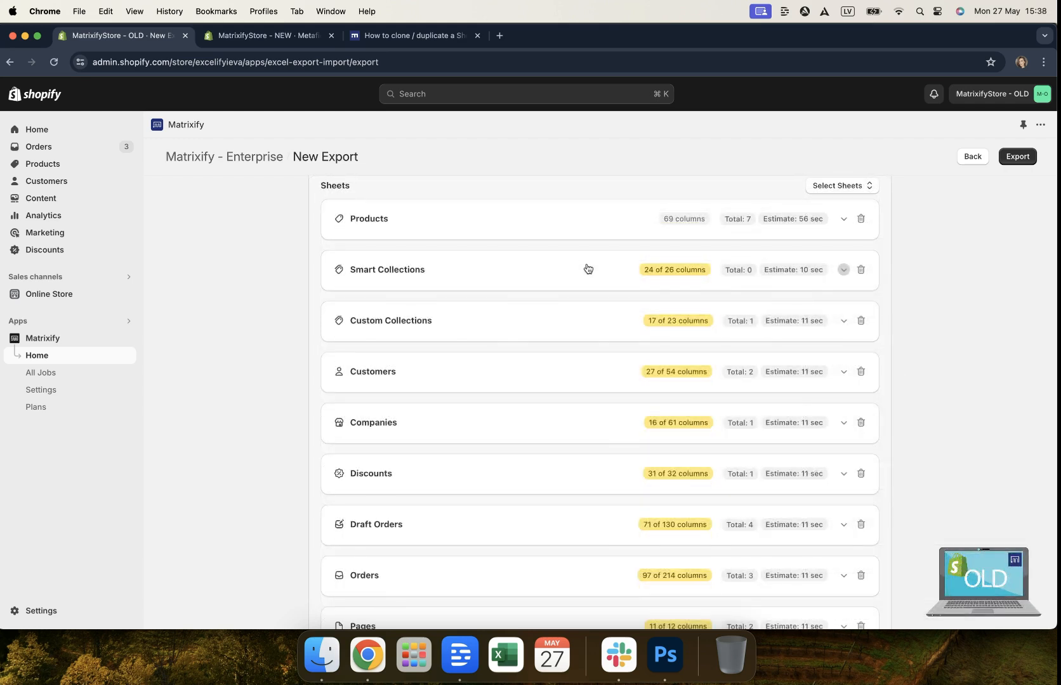
# - Include the Metafields columns in the Smart Collections sheet, leaving Products Count out
pyautogui.click(583, 272)
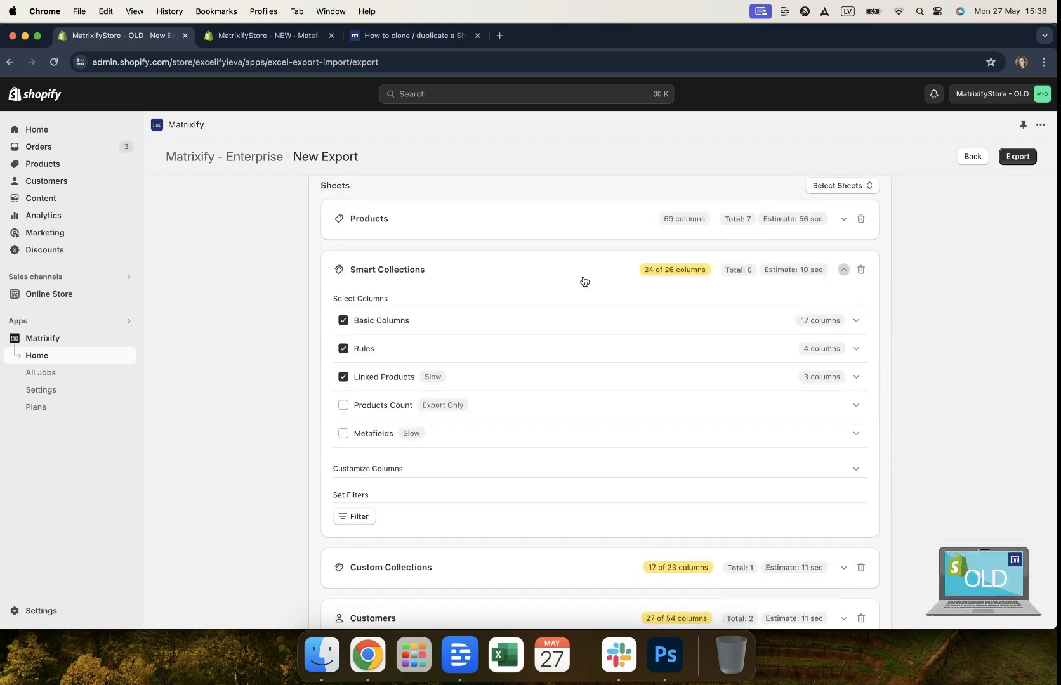
pyautogui.click(382, 433)
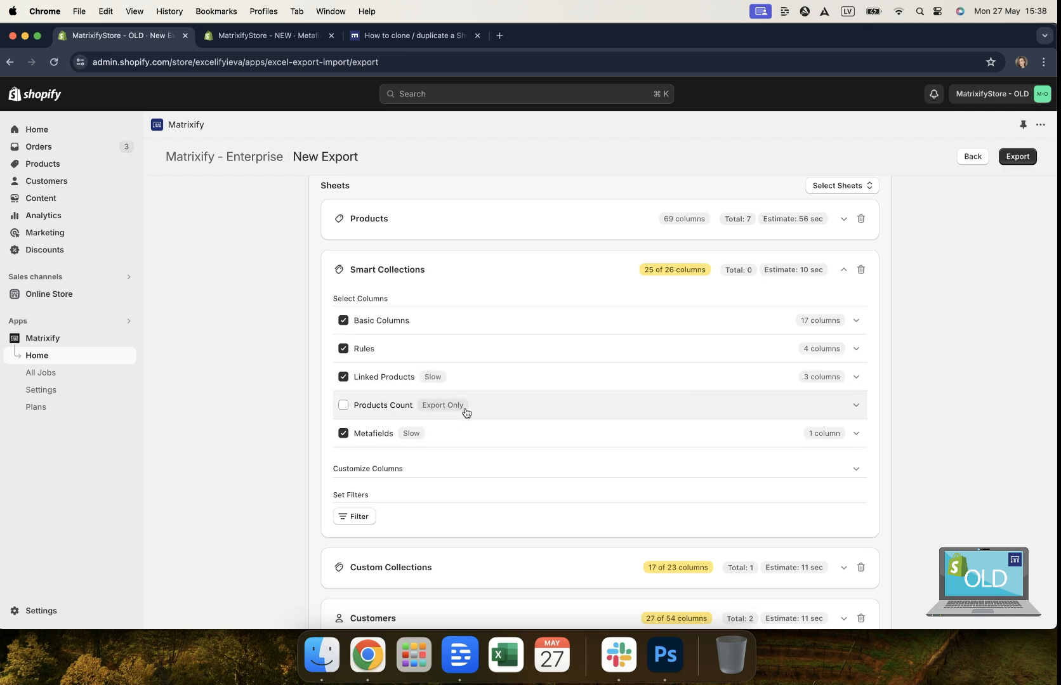
pyautogui.click(496, 265)
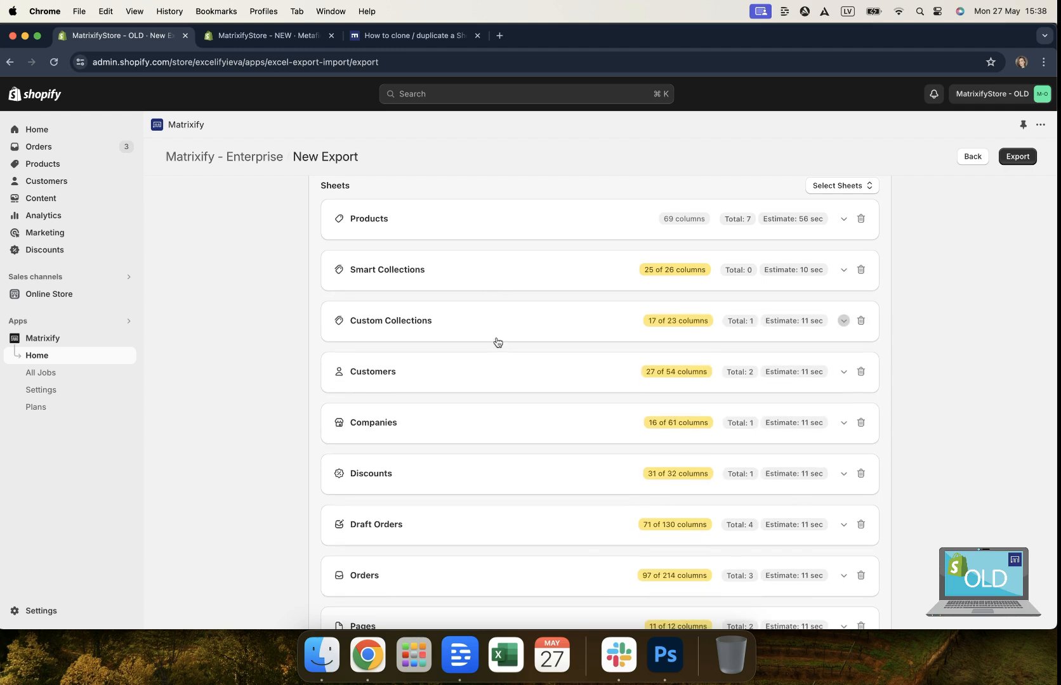
# - Include the Linked Products and Metafields columns in the Custom Collections sheet
pyautogui.click(496, 337)
pyautogui.click(368, 401)
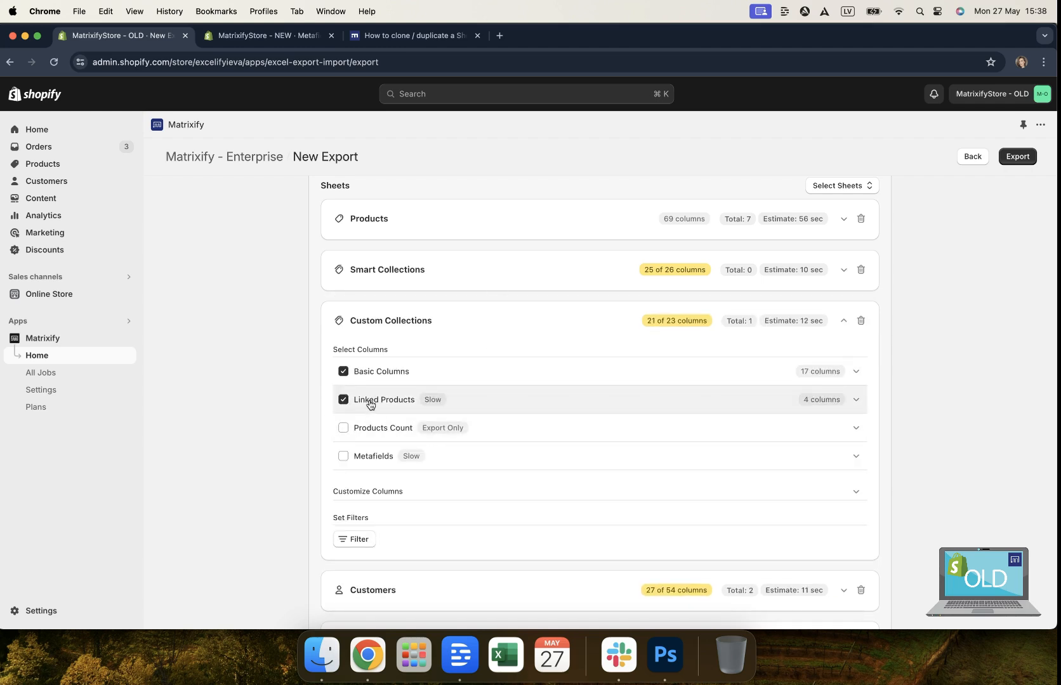
pyautogui.click(378, 456)
pyautogui.click(514, 324)
# - Include the Addresses and Metafields columns in the Customers sheet, leaving the export-only groups out
pyautogui.click(518, 387)
pyautogui.scroll(-2, 468, 507)
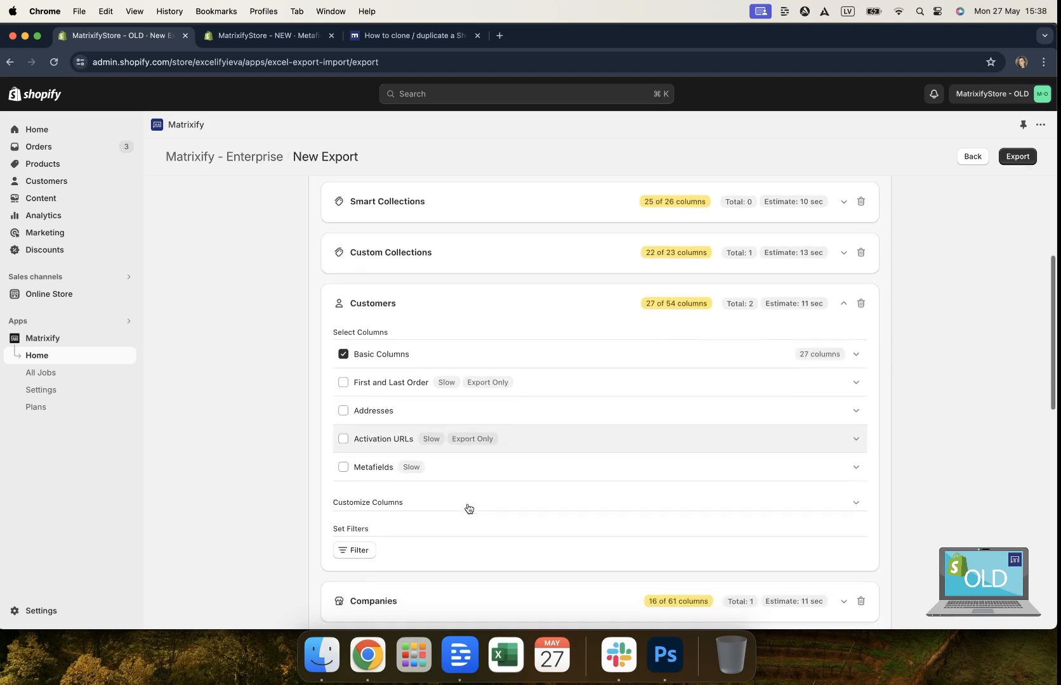
pyautogui.click(372, 411)
pyautogui.click(381, 469)
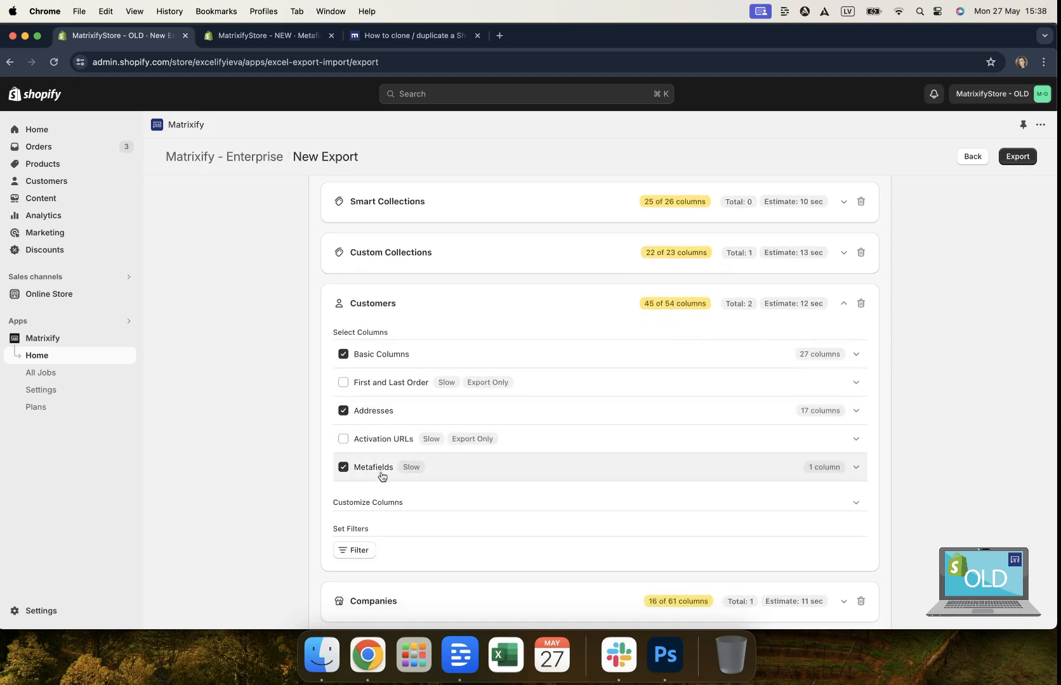
pyautogui.click(421, 311)
# - Include Locations, Location Catalogs, Linked Customers, Metafields and Location Metafields in the Companies sheet
pyautogui.click(429, 361)
pyautogui.click(379, 434)
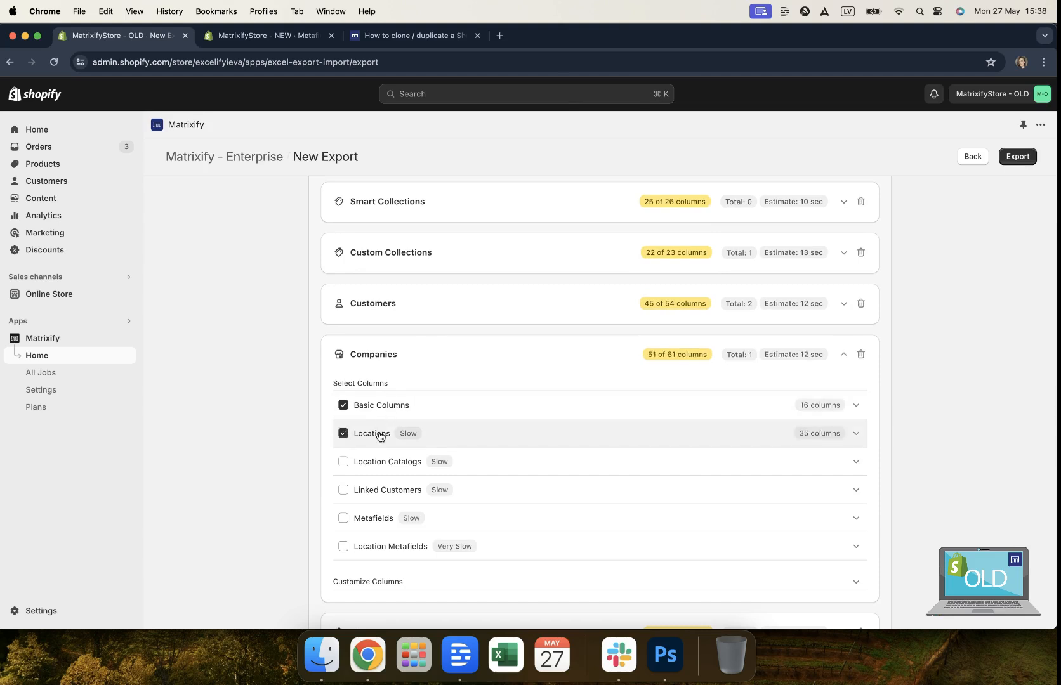
pyautogui.click(384, 462)
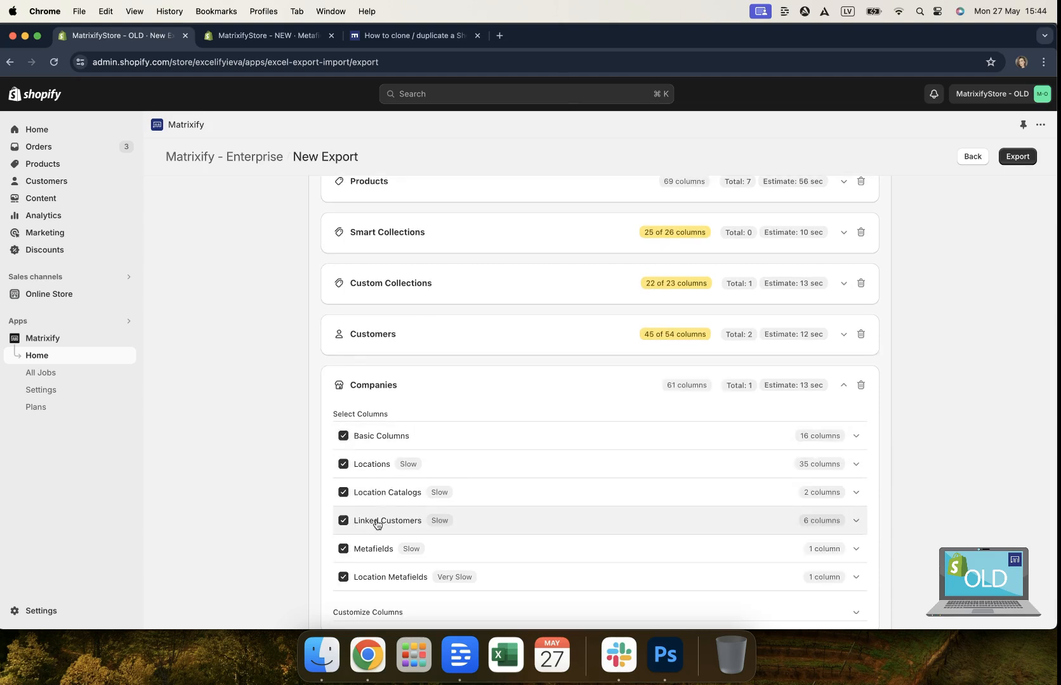
pyautogui.click(468, 402)
pyautogui.click(429, 391)
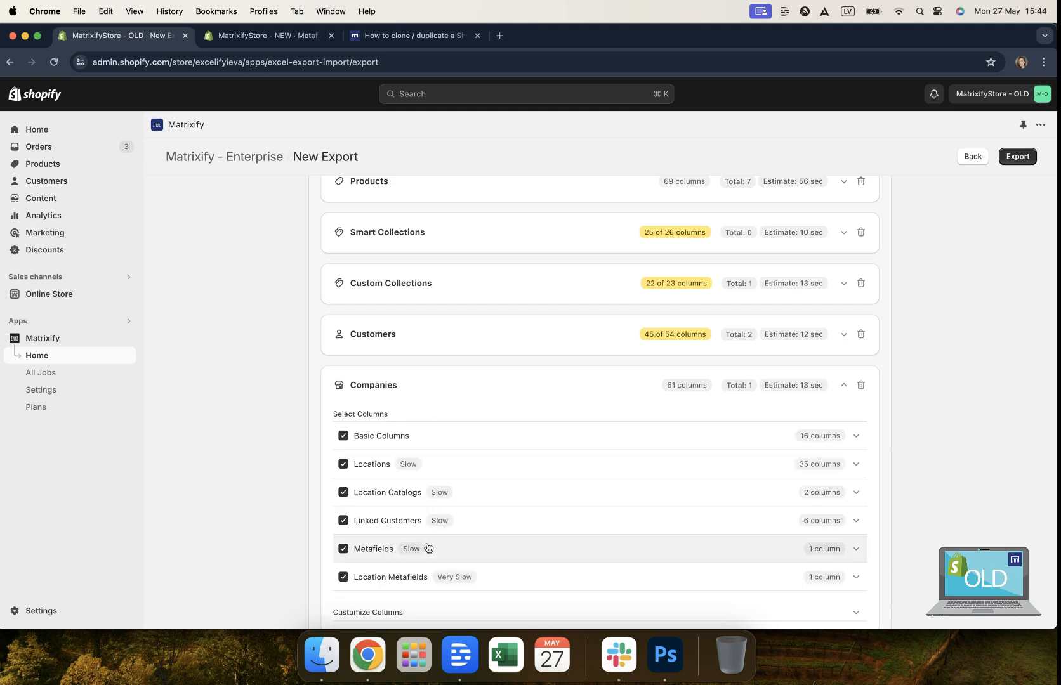
pyautogui.scroll(-2, 428, 546)
pyautogui.click(506, 284)
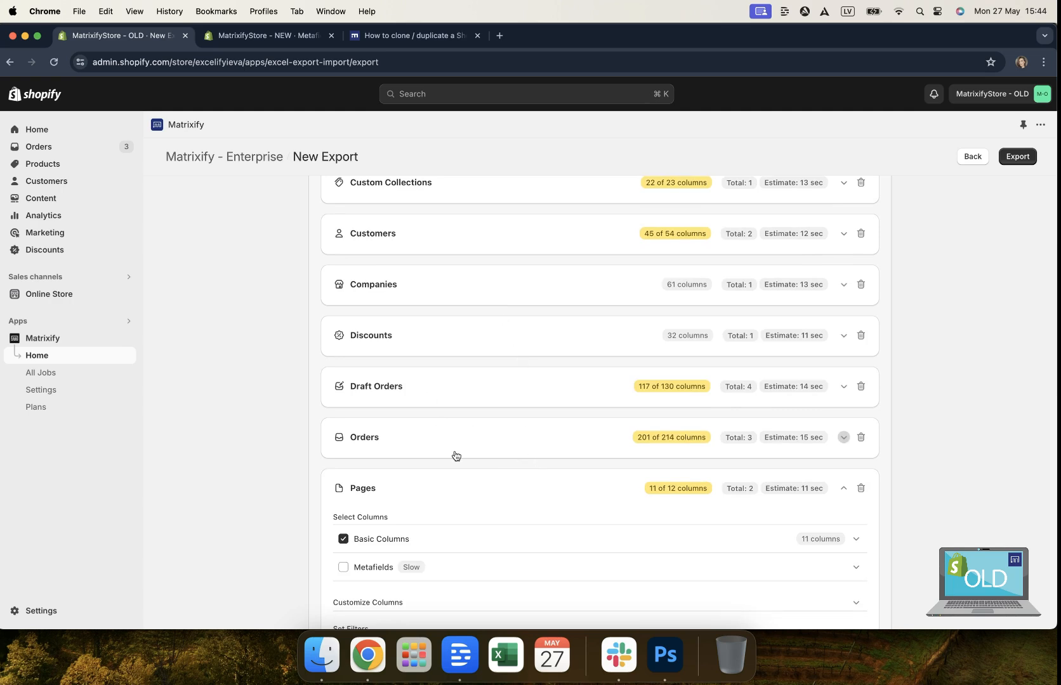
# - Check the column groups selected in the Draft Orders and Orders sheets
pyautogui.click(467, 399)
pyautogui.scroll(-3, 467, 398)
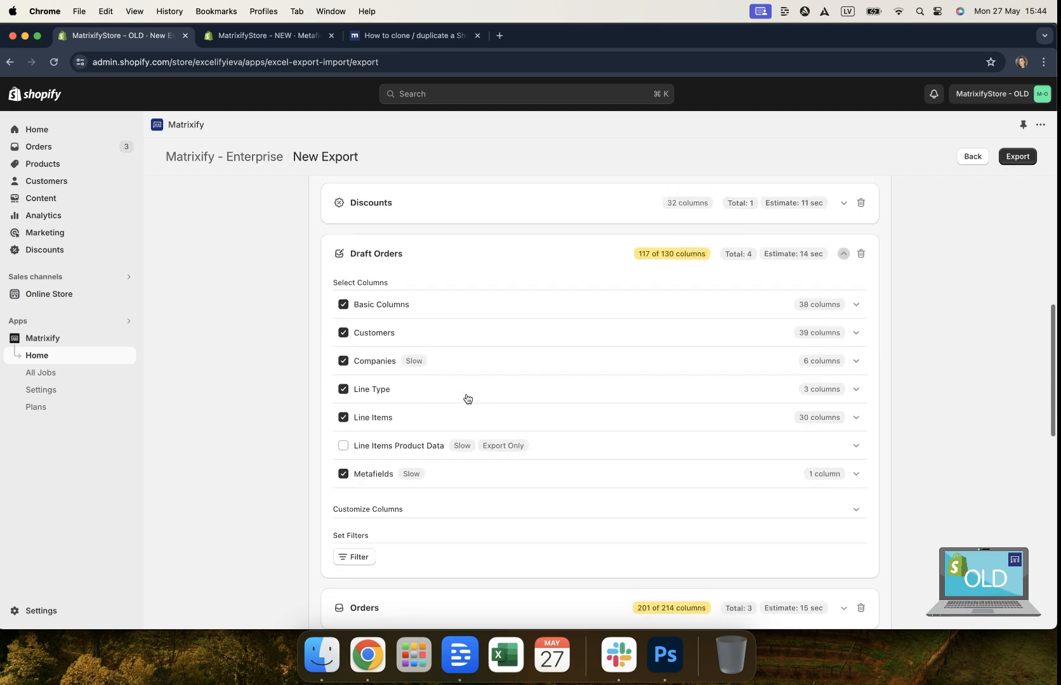
pyautogui.click(459, 253)
pyautogui.click(452, 323)
pyautogui.scroll(-5, 452, 339)
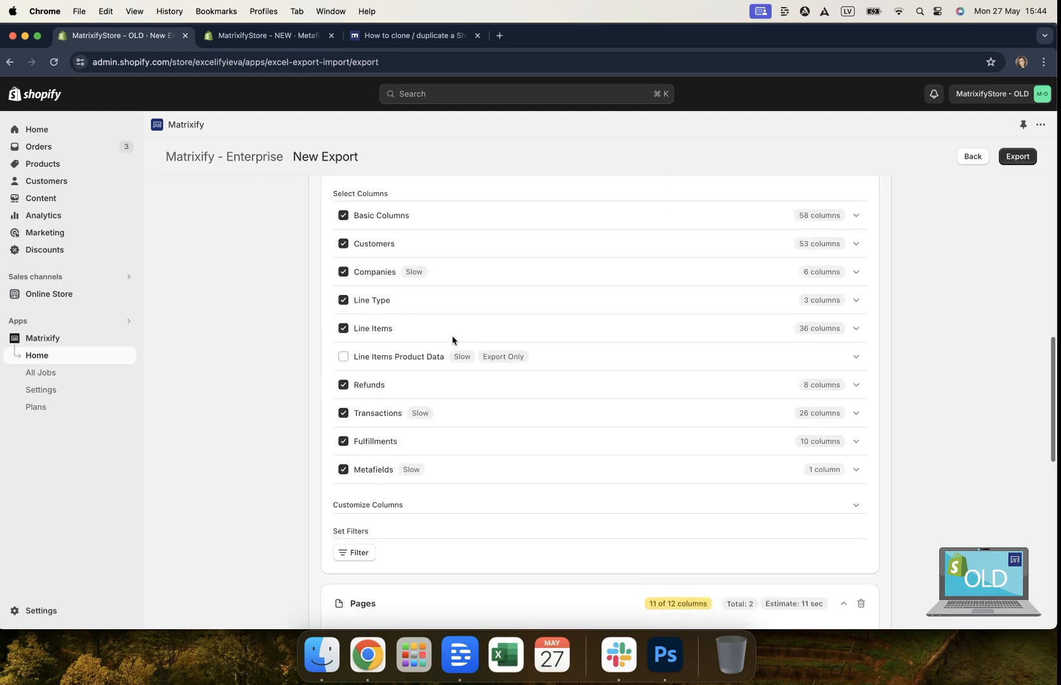
# - Include the Metafields columns in the Pages sheet
pyautogui.scroll(-2, 501, 447)
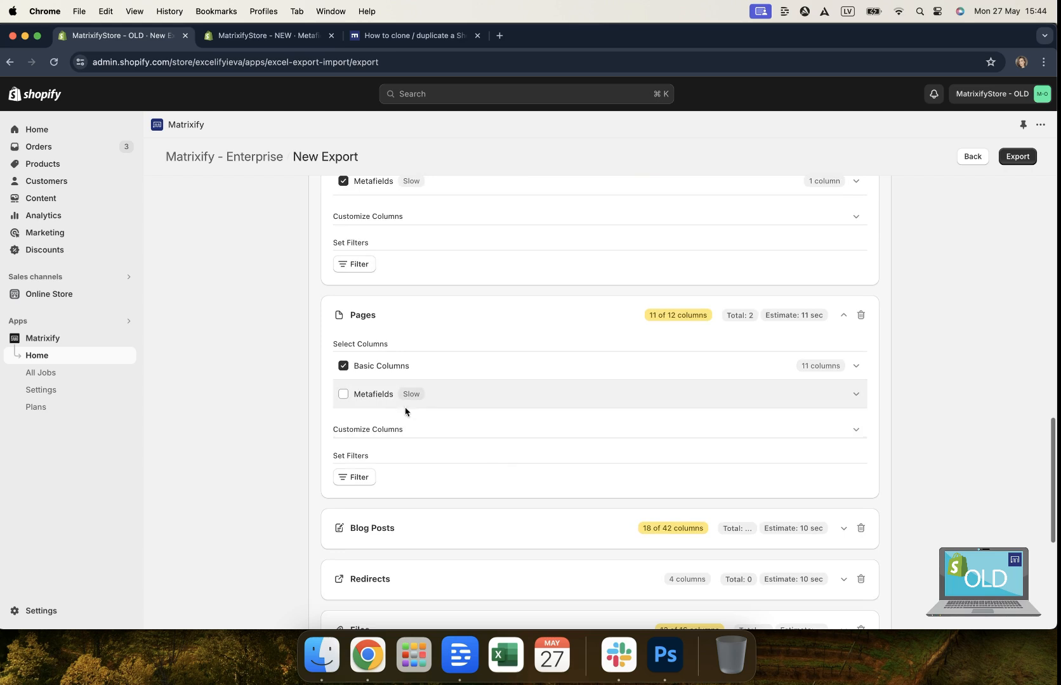
pyautogui.click(373, 404)
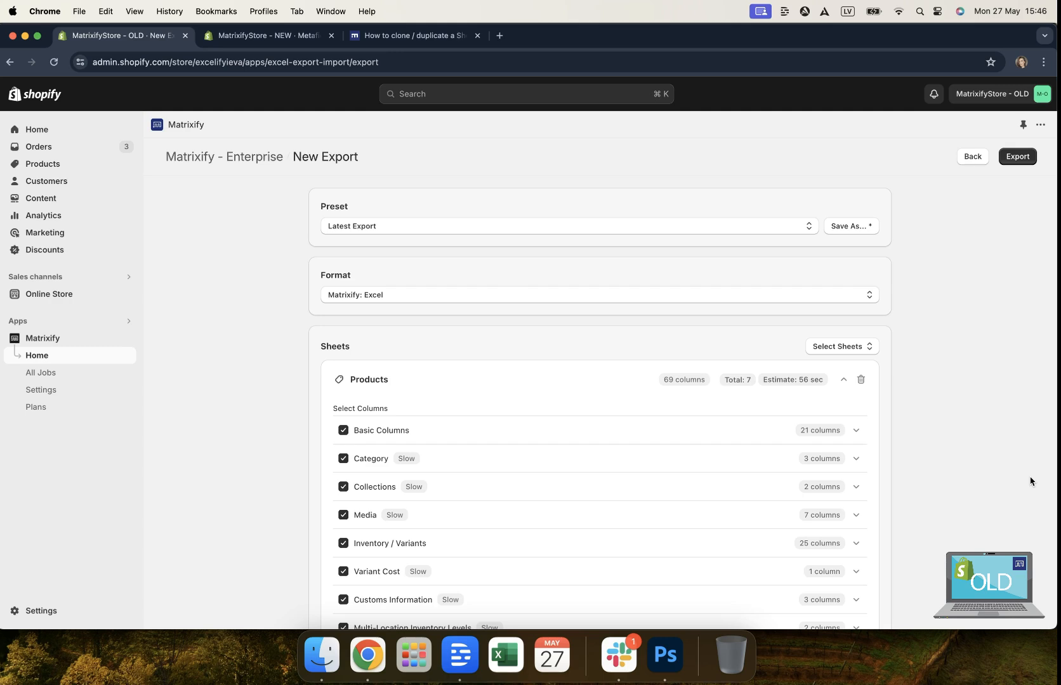
# - Review the selected column groups of every export sheet, from Products through Shop
pyautogui.scroll(-10, 932, 468)
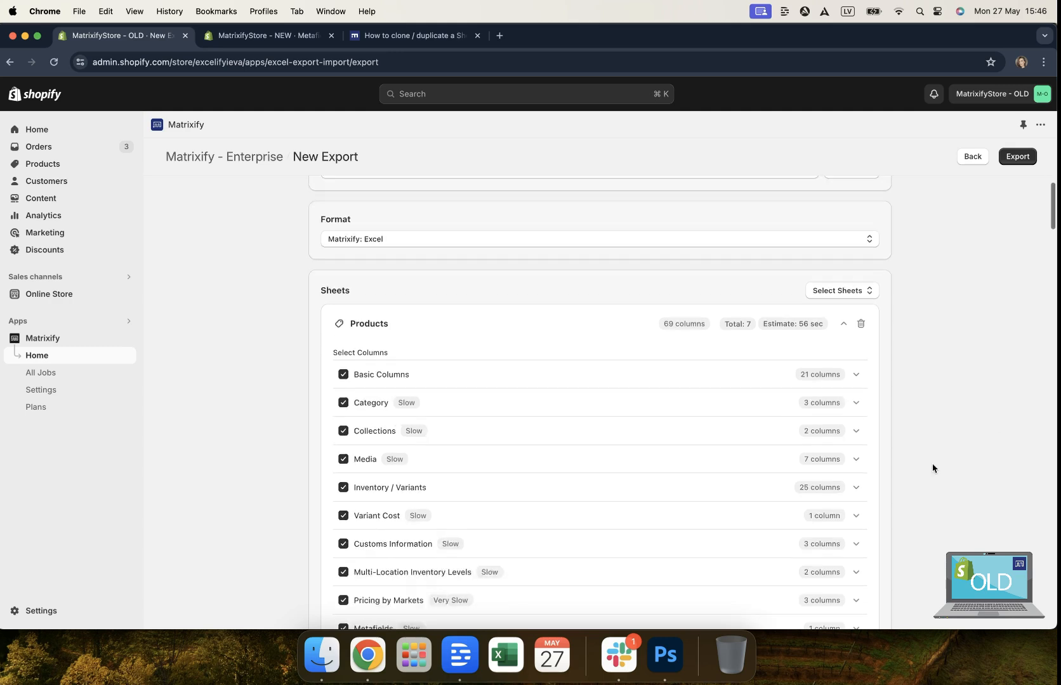
pyautogui.scroll(-10, 932, 468)
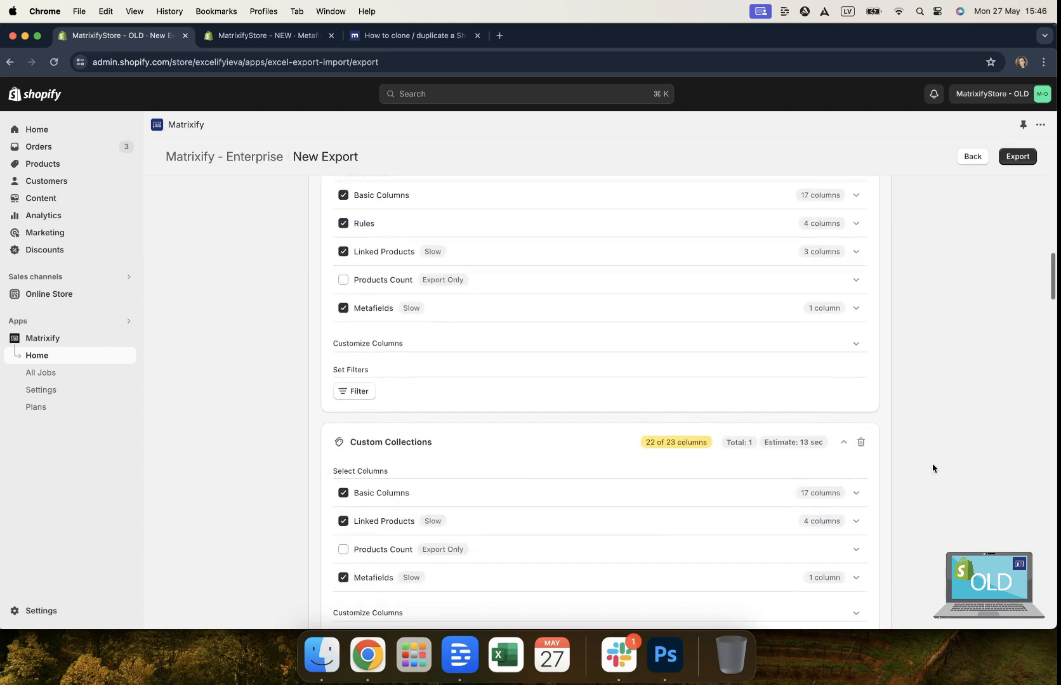
pyautogui.scroll(-10, 933, 467)
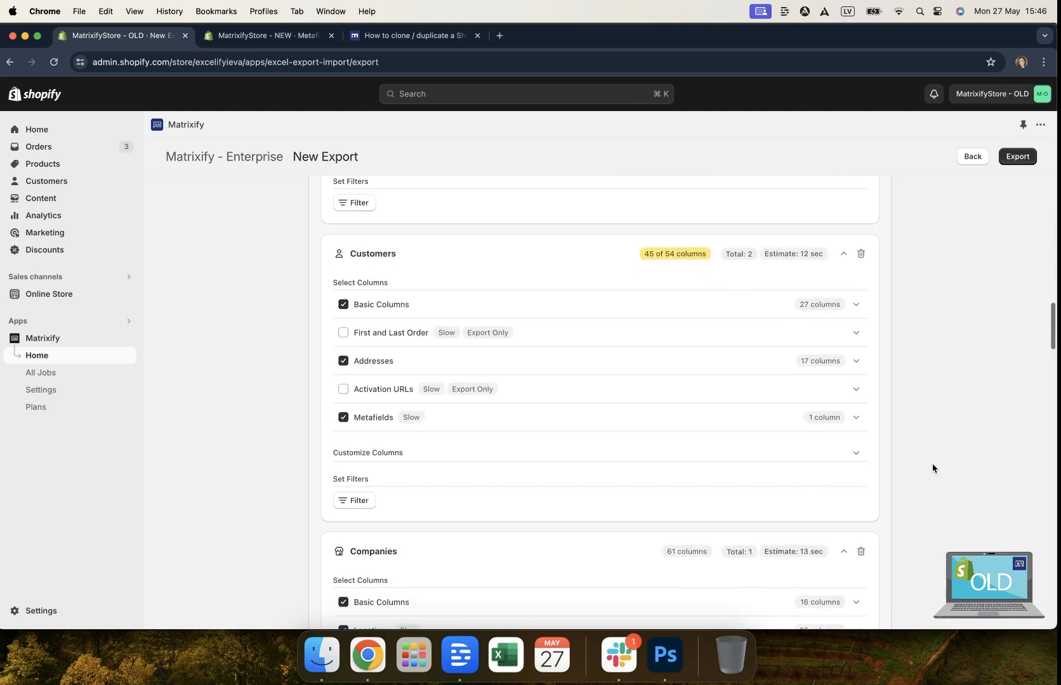
pyautogui.scroll(-10, 932, 467)
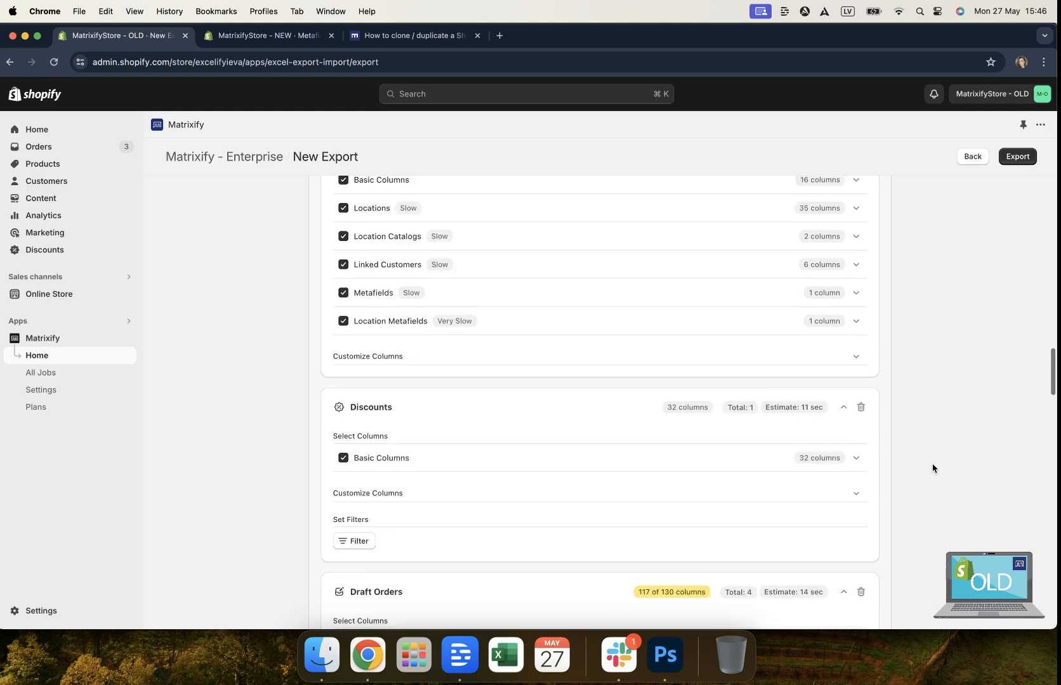
pyautogui.scroll(-8, 932, 468)
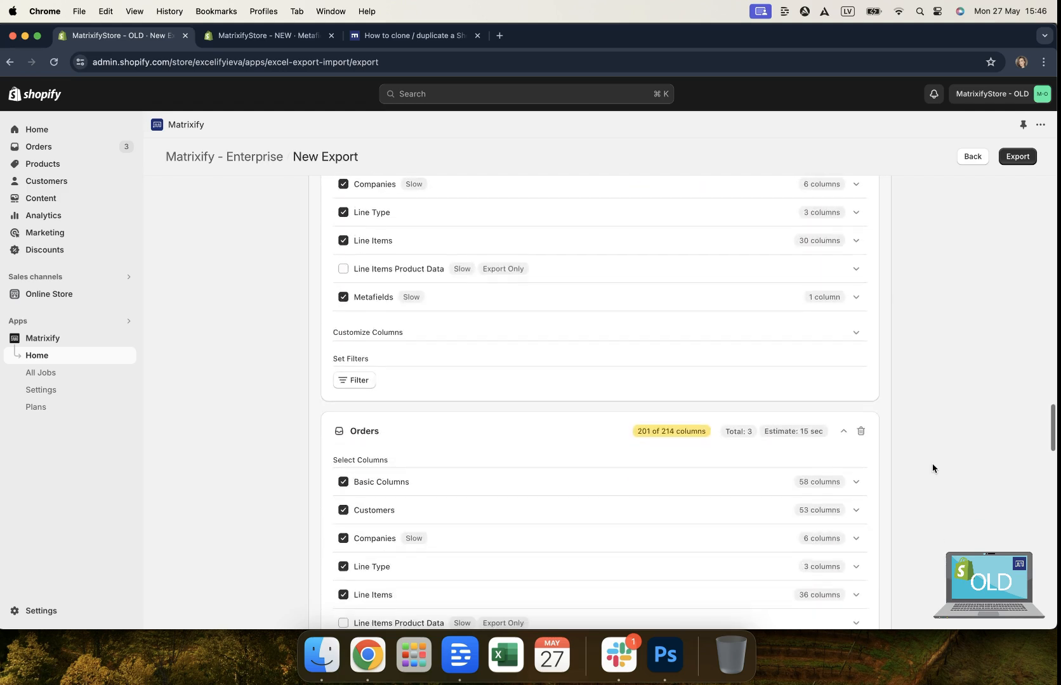
pyautogui.scroll(-10, 932, 467)
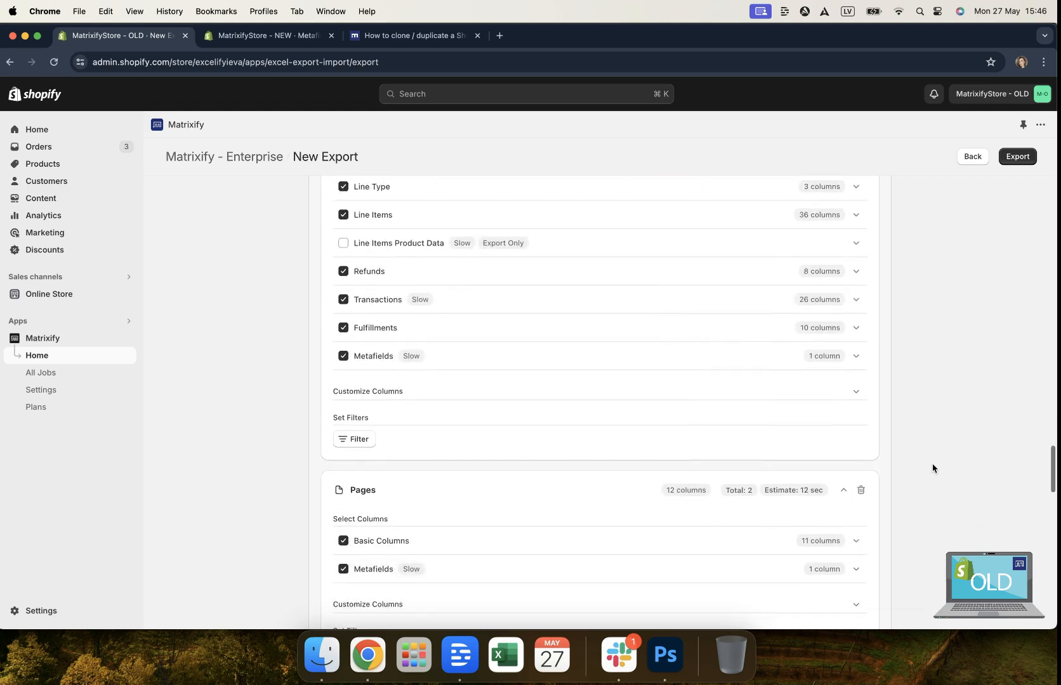
pyautogui.scroll(-10, 933, 468)
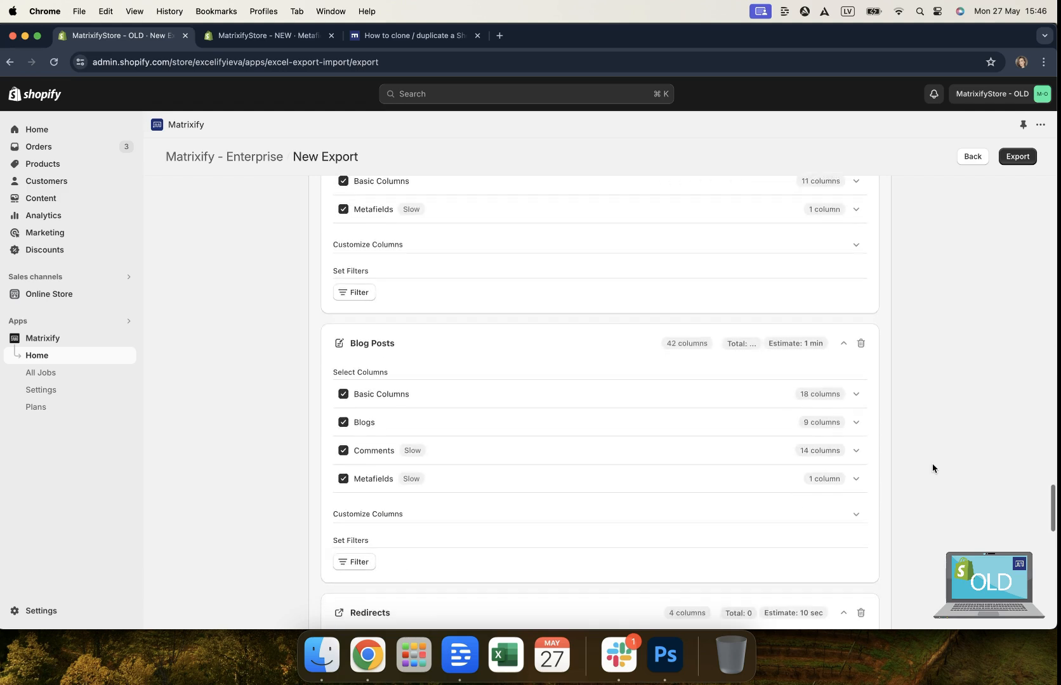
pyautogui.scroll(-10, 932, 468)
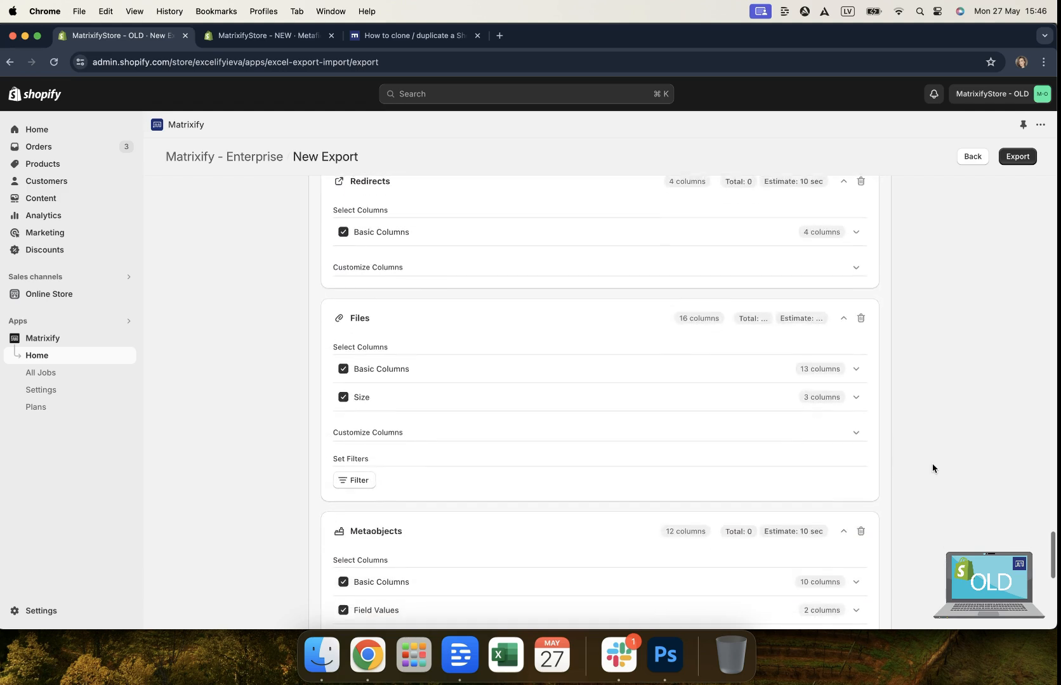
pyautogui.scroll(-5, 932, 467)
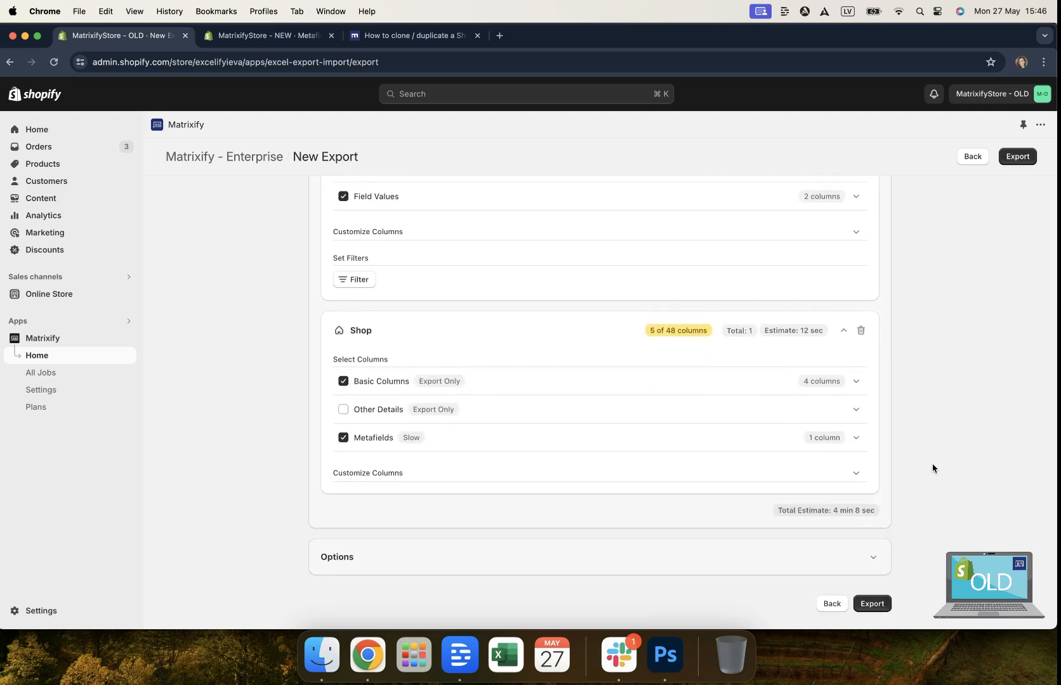
pyautogui.scroll(-2, 932, 468)
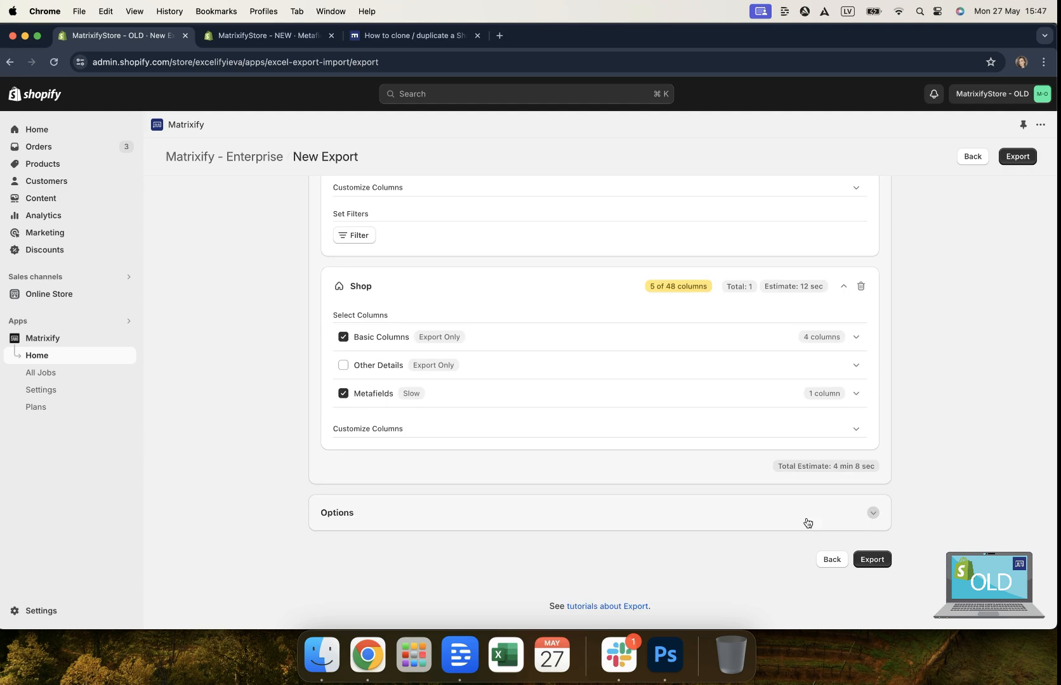
# - Expand the export options and examine the Scheduling, Results File, Sorting and Formatting settings
pyautogui.click(807, 523)
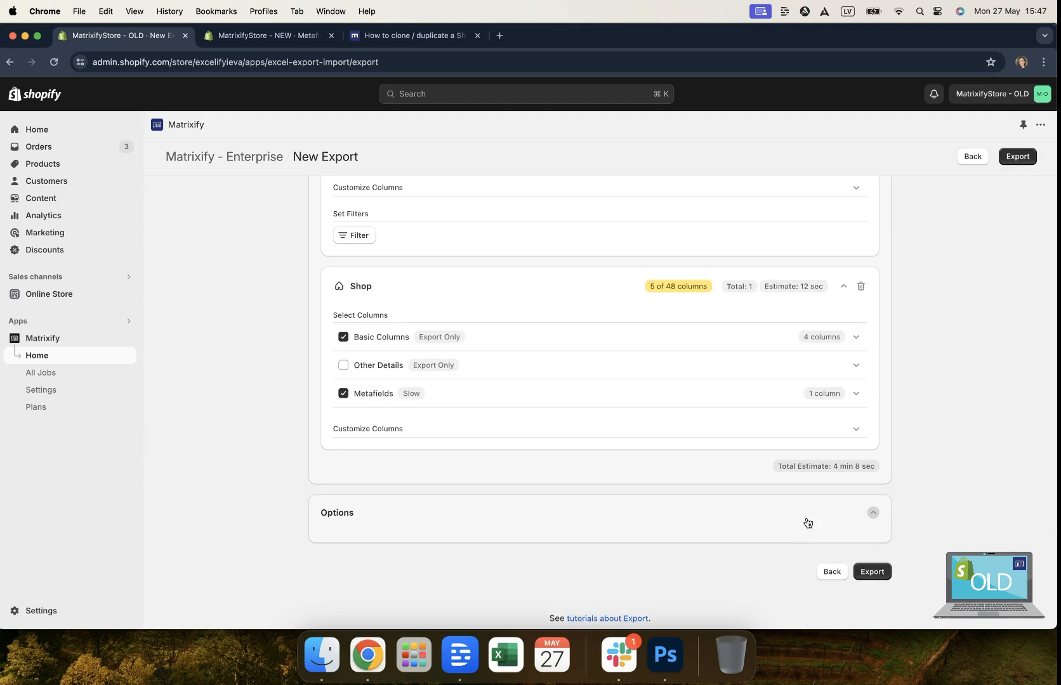
pyautogui.scroll(-5, 807, 522)
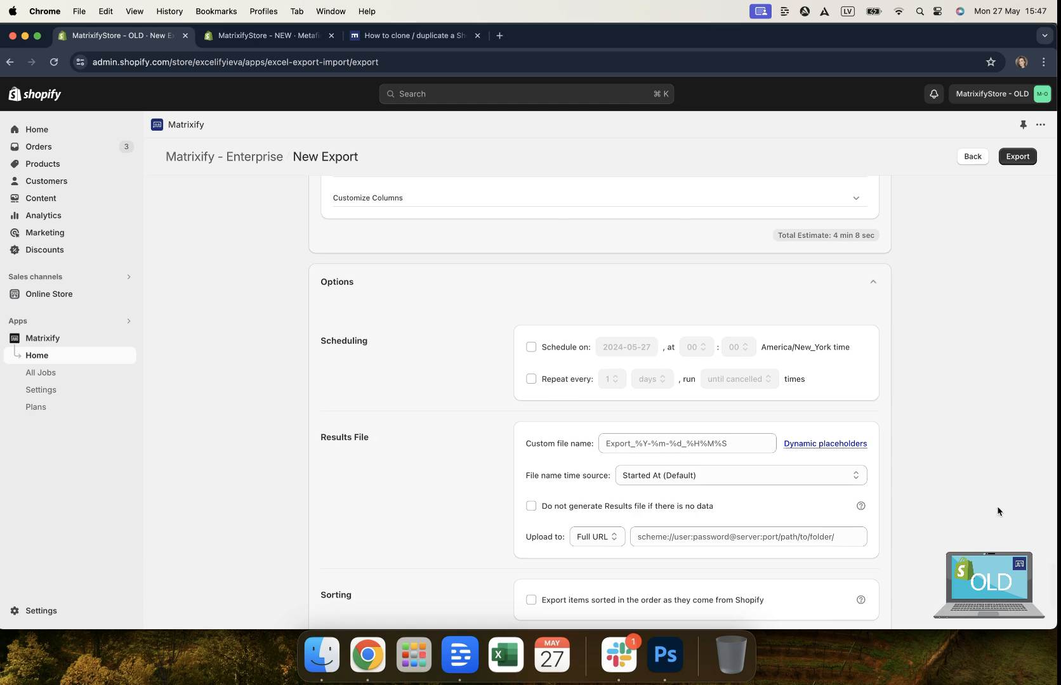
pyautogui.scroll(-5, 997, 511)
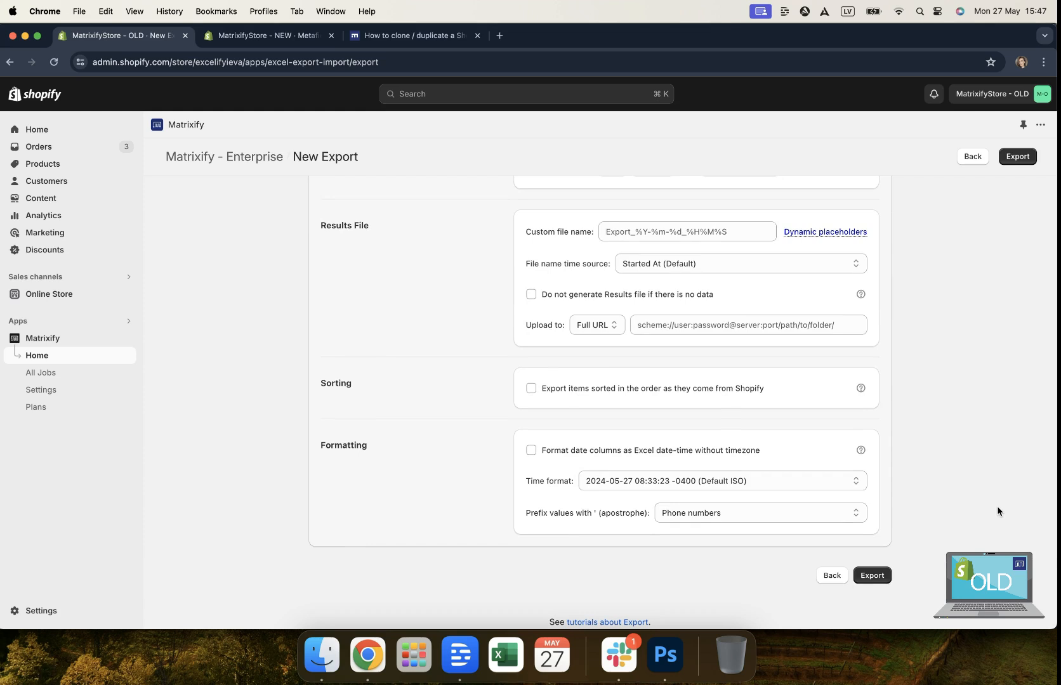
pyautogui.scroll(9, 997, 511)
pyautogui.scroll(-4, 997, 511)
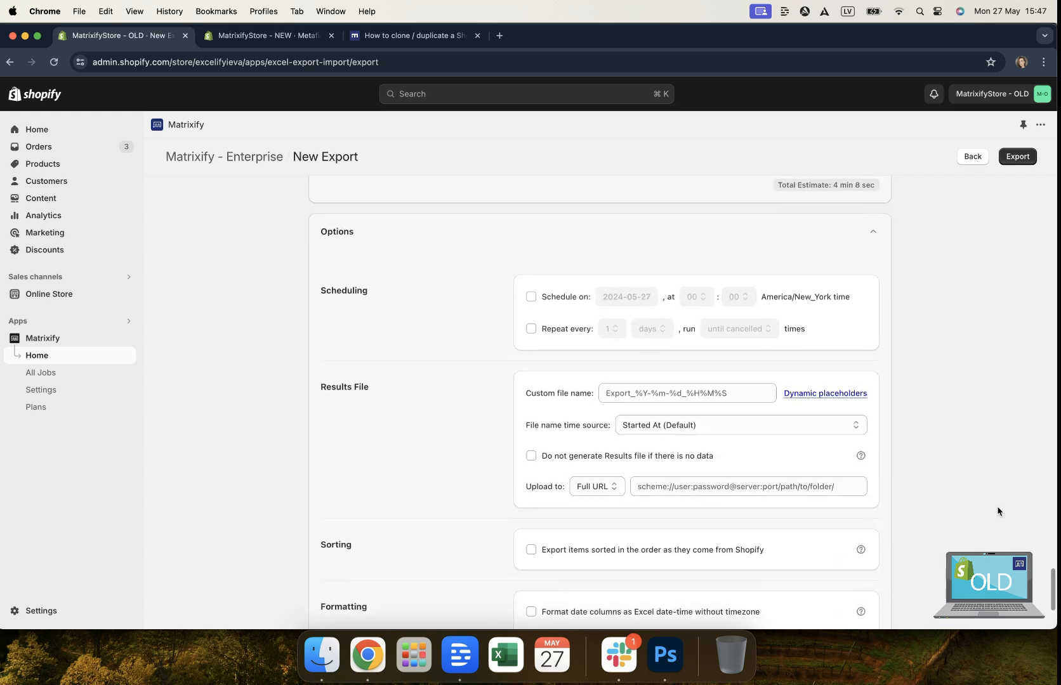
pyautogui.scroll(-3, 997, 511)
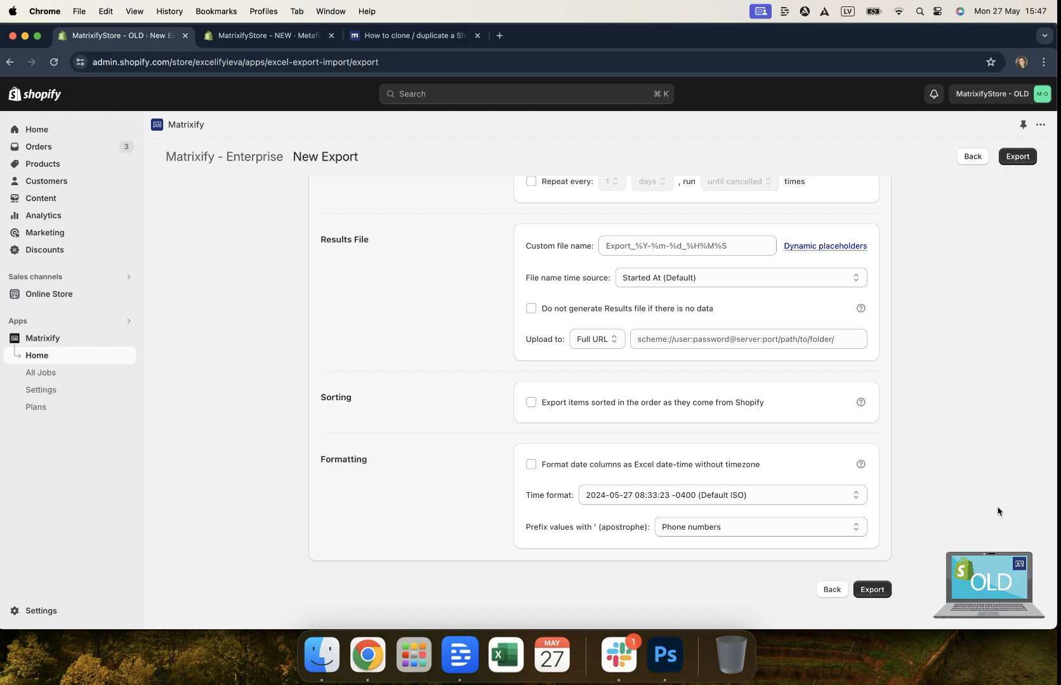
# - Collapse the export options and recheck the column selections of the sheets above
pyautogui.scroll(6, 997, 511)
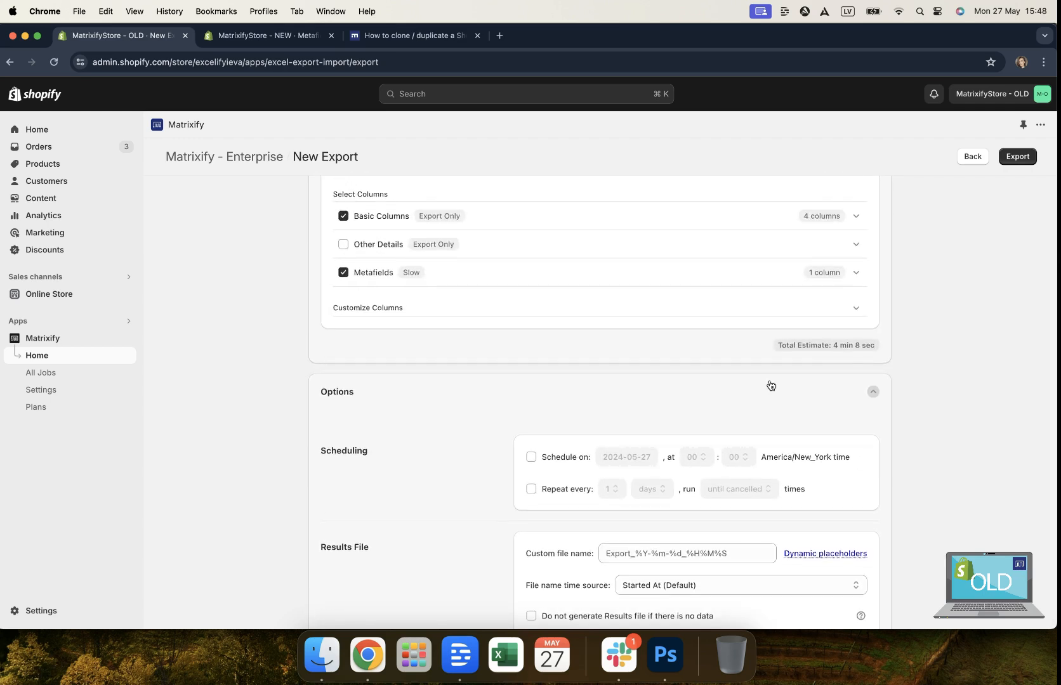
pyautogui.click(769, 383)
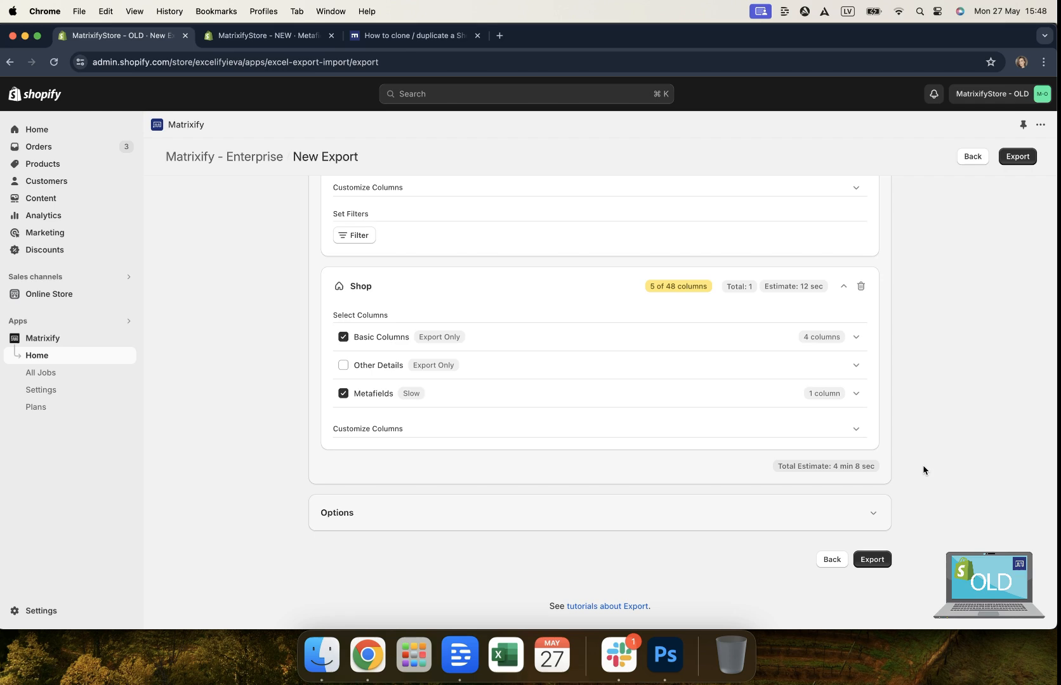
pyautogui.scroll(15, 923, 469)
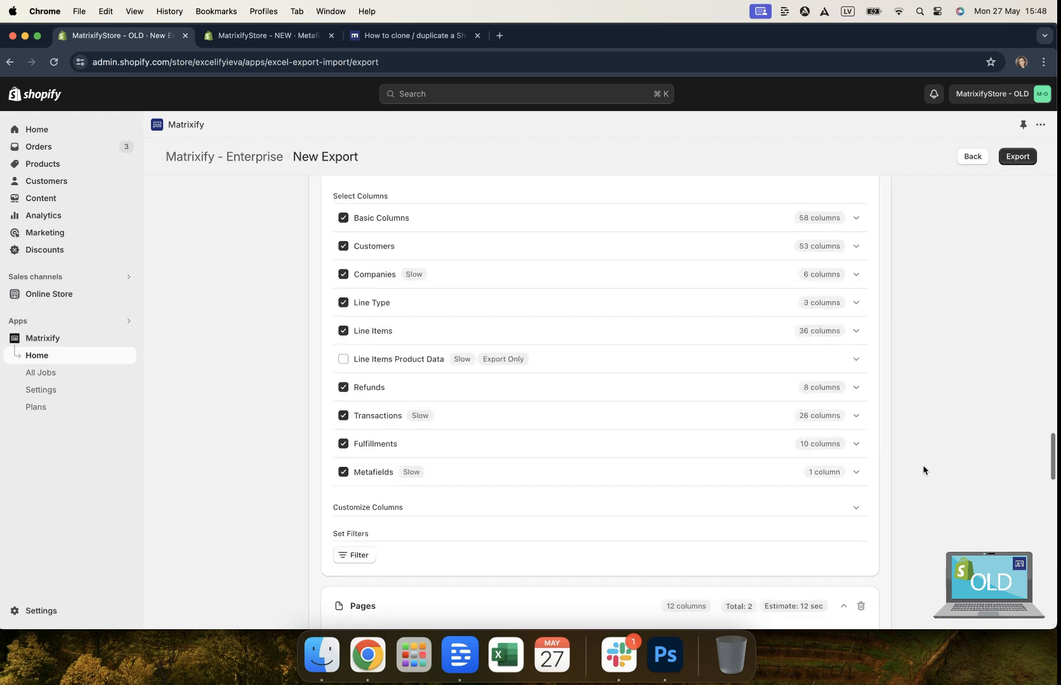
pyautogui.scroll(20, 923, 470)
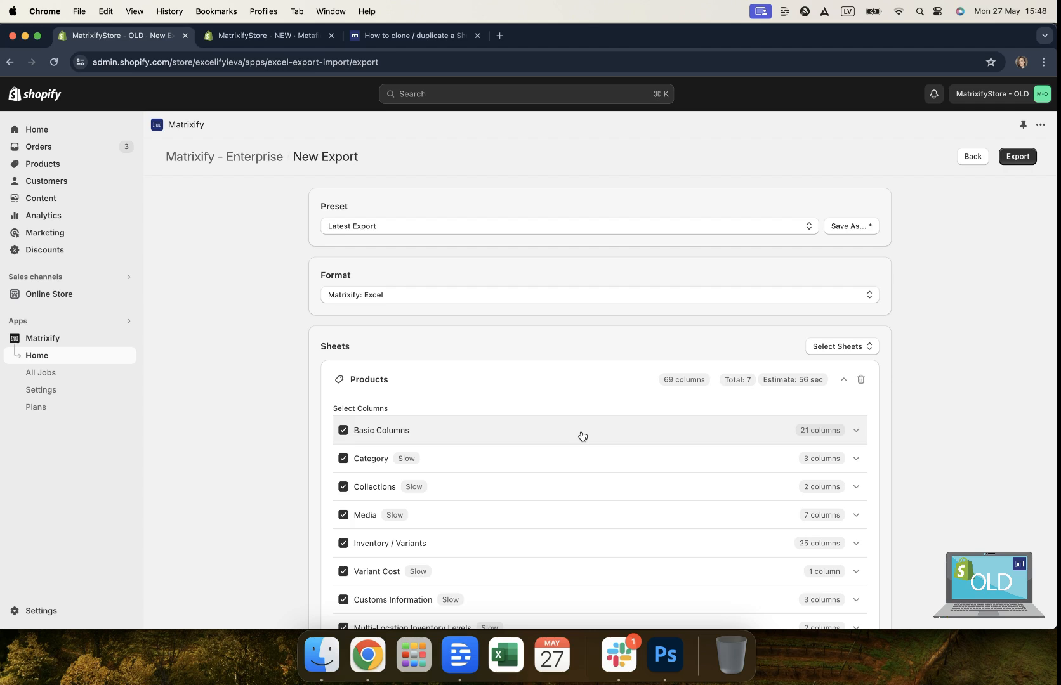
# - Look through the filters available for the Products sheet without adding one
pyautogui.scroll(-5, 582, 436)
pyautogui.click(349, 540)
pyautogui.click(396, 581)
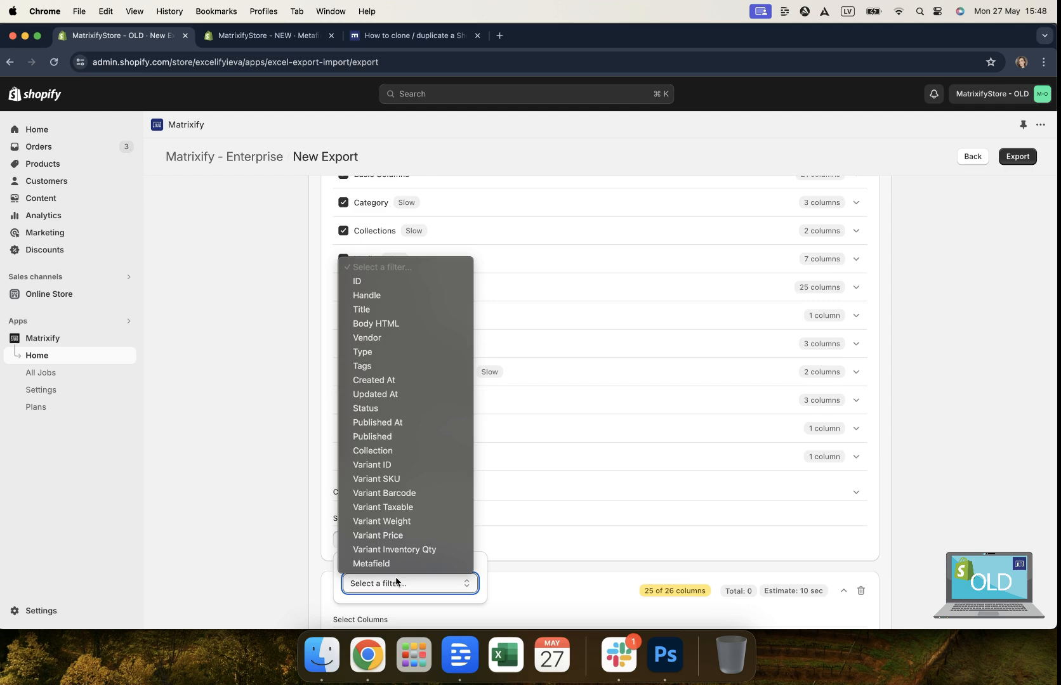
pyautogui.click(550, 540)
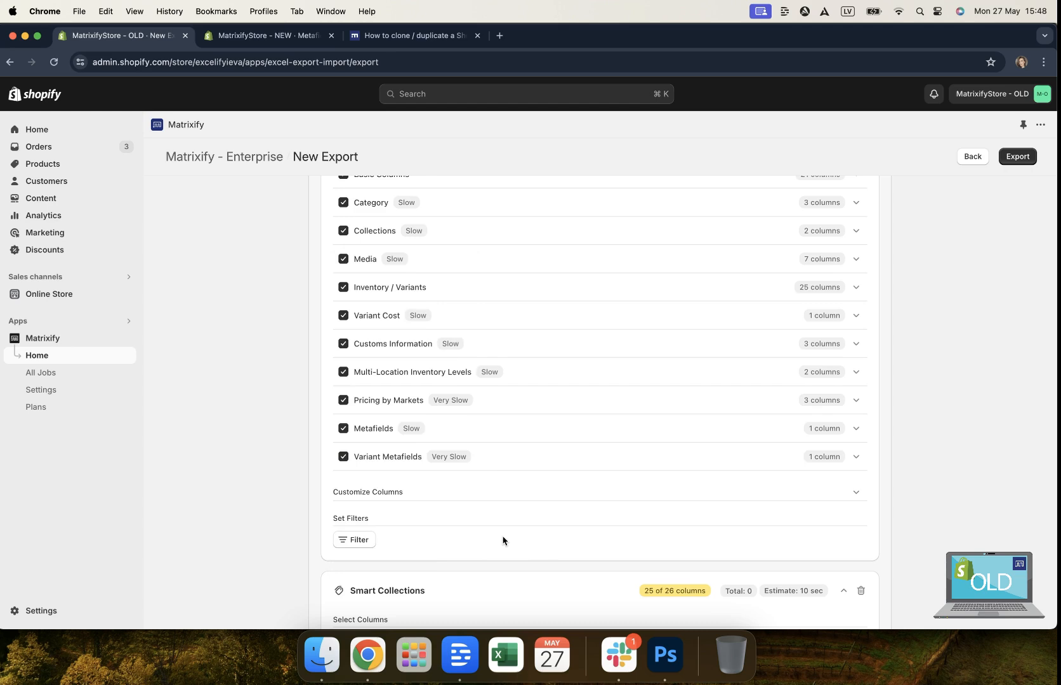
pyautogui.scroll(4, 503, 541)
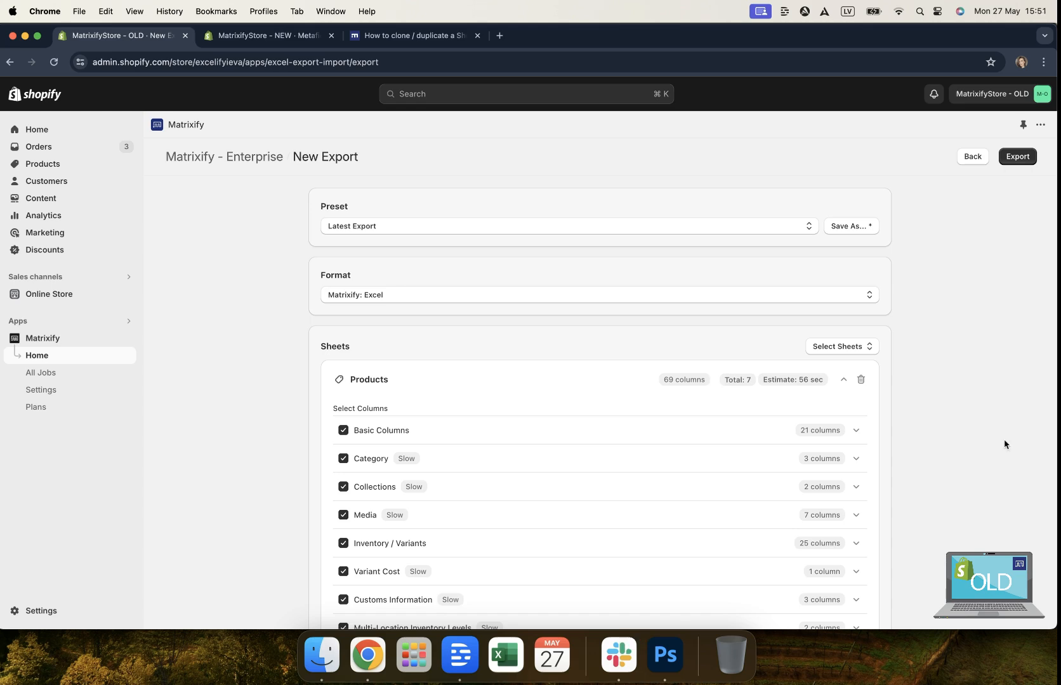
# - Start the export of the old store and check the progress of its sheets from Products through Shop
pyautogui.click(1014, 158)
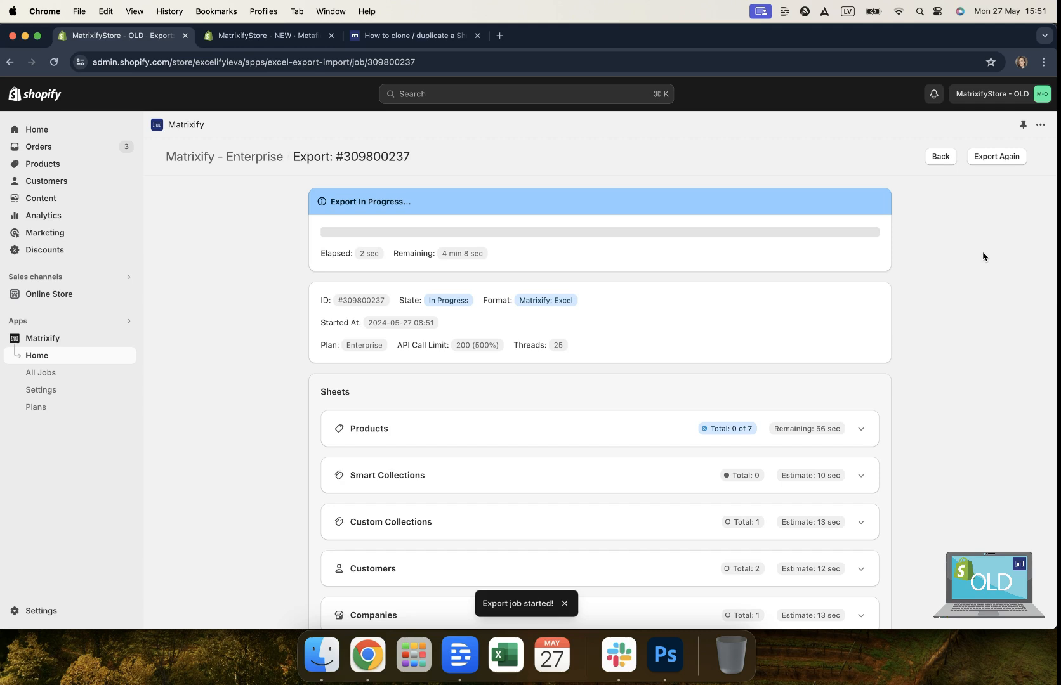
pyautogui.scroll(-5, 914, 434)
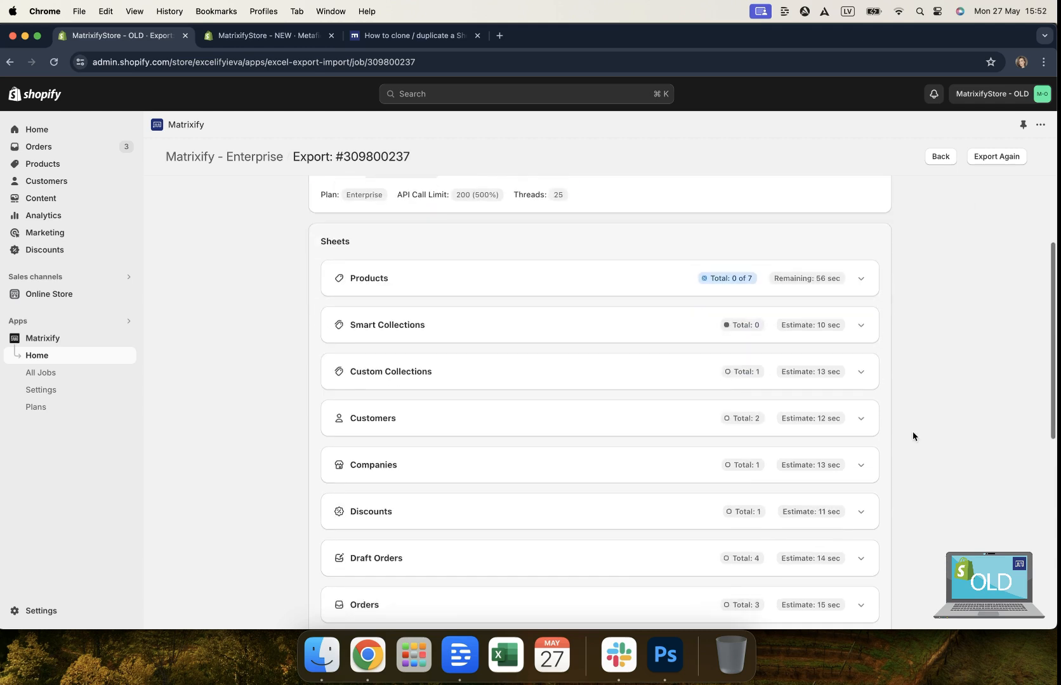
pyautogui.scroll(-9, 912, 435)
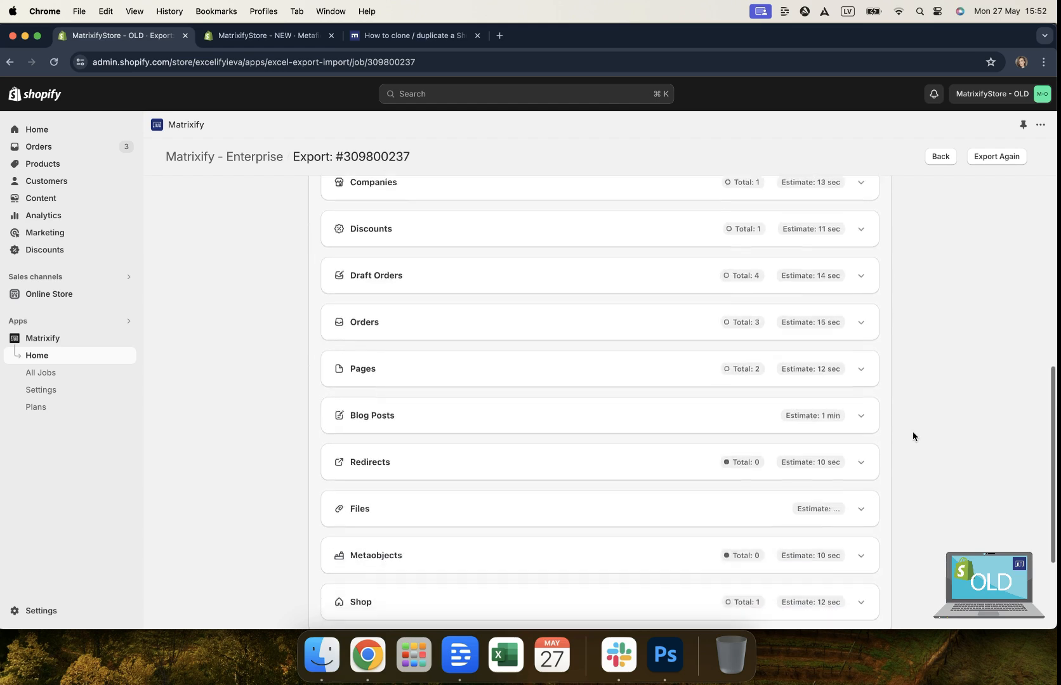
pyautogui.scroll(15, 912, 436)
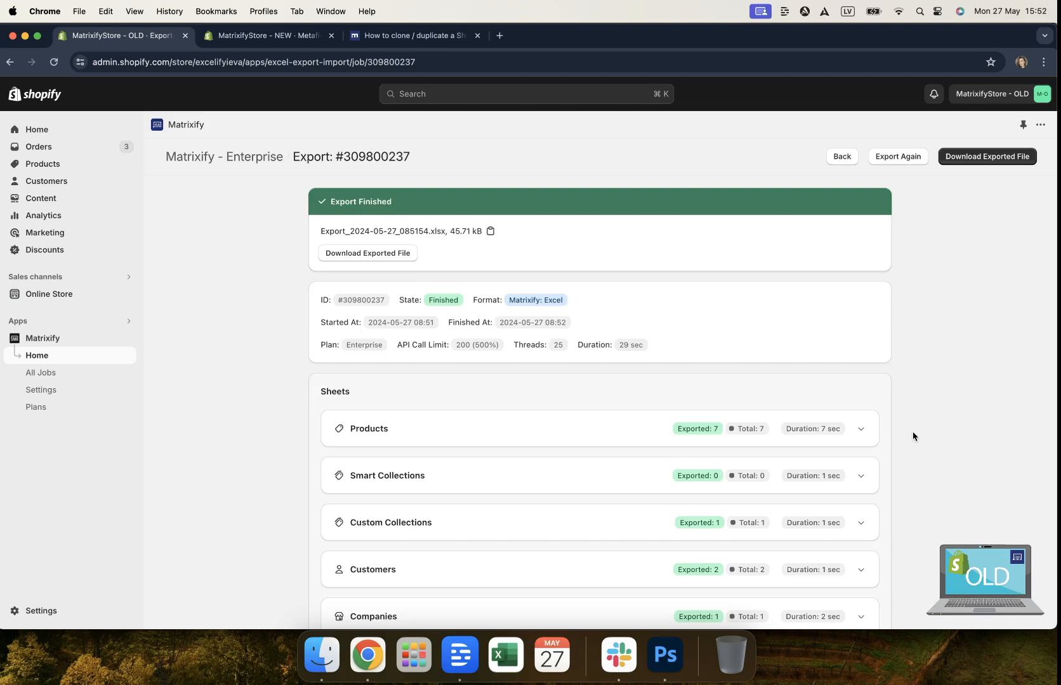
# - Review the finished export's sheets and download Export_2024-05-27_085154.xlsx, checking the file in its folder
pyautogui.scroll(-18, 912, 436)
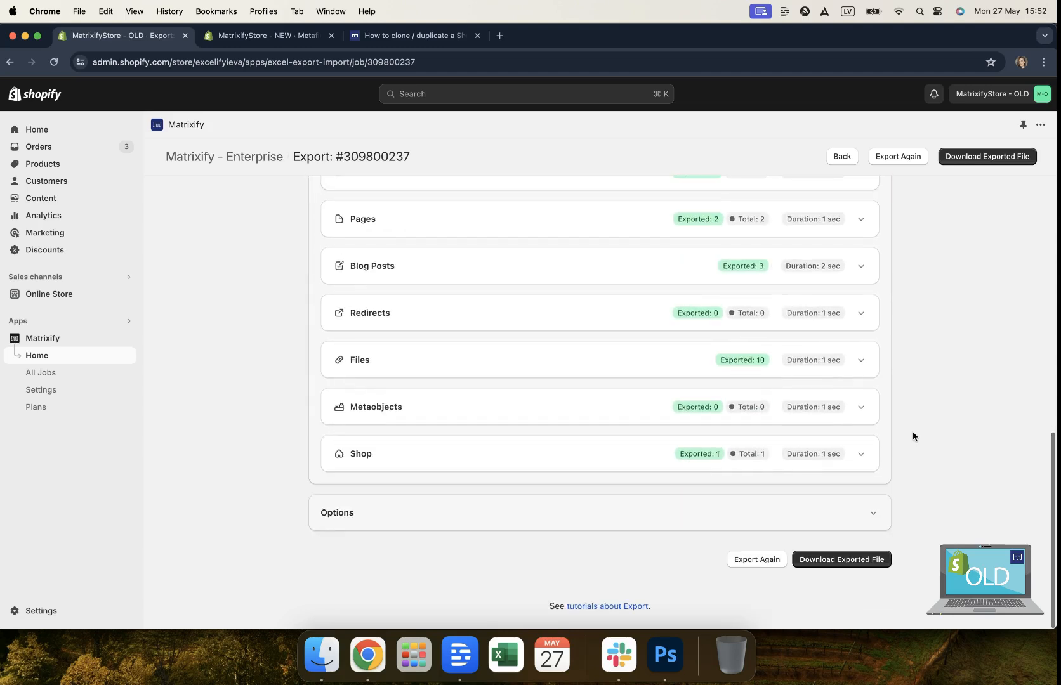
pyautogui.scroll(18, 912, 436)
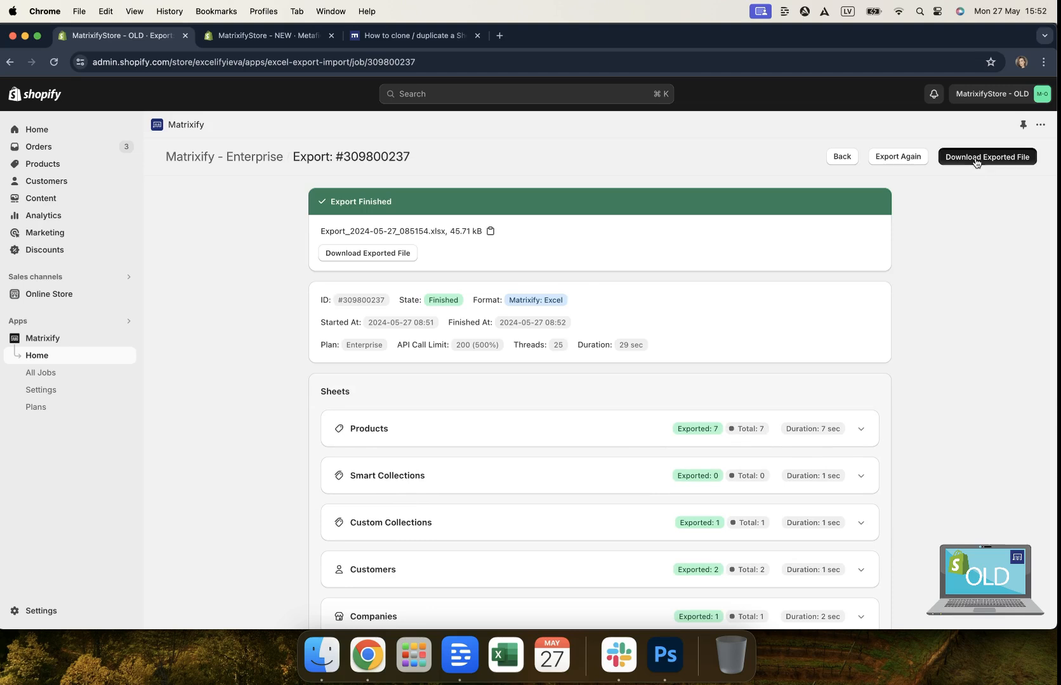
pyautogui.click(976, 159)
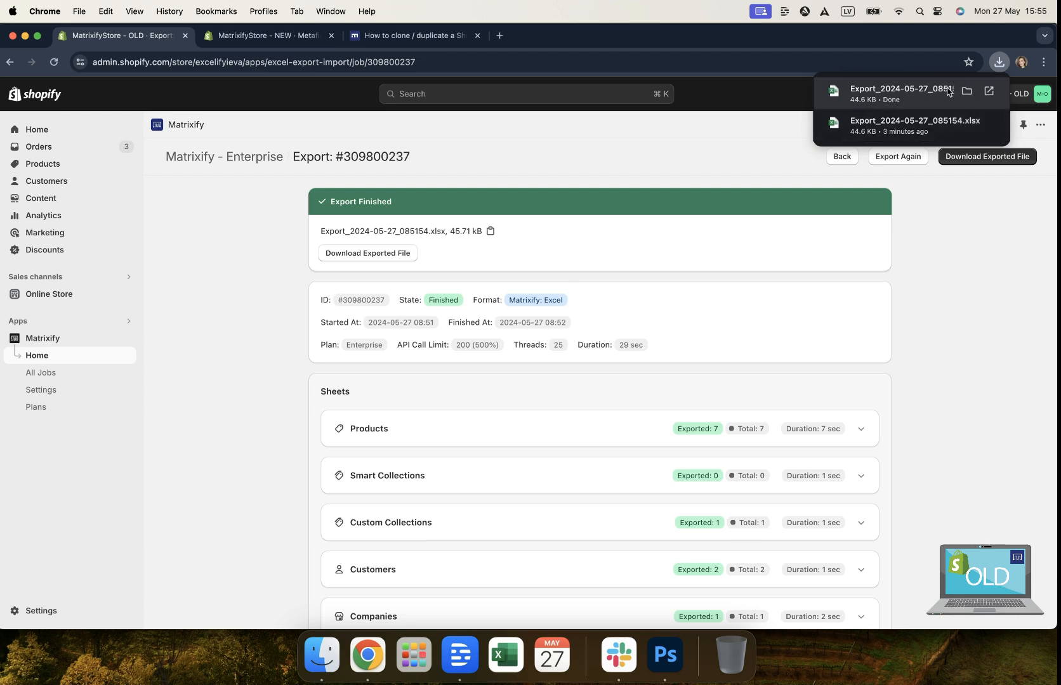
pyautogui.click(967, 93)
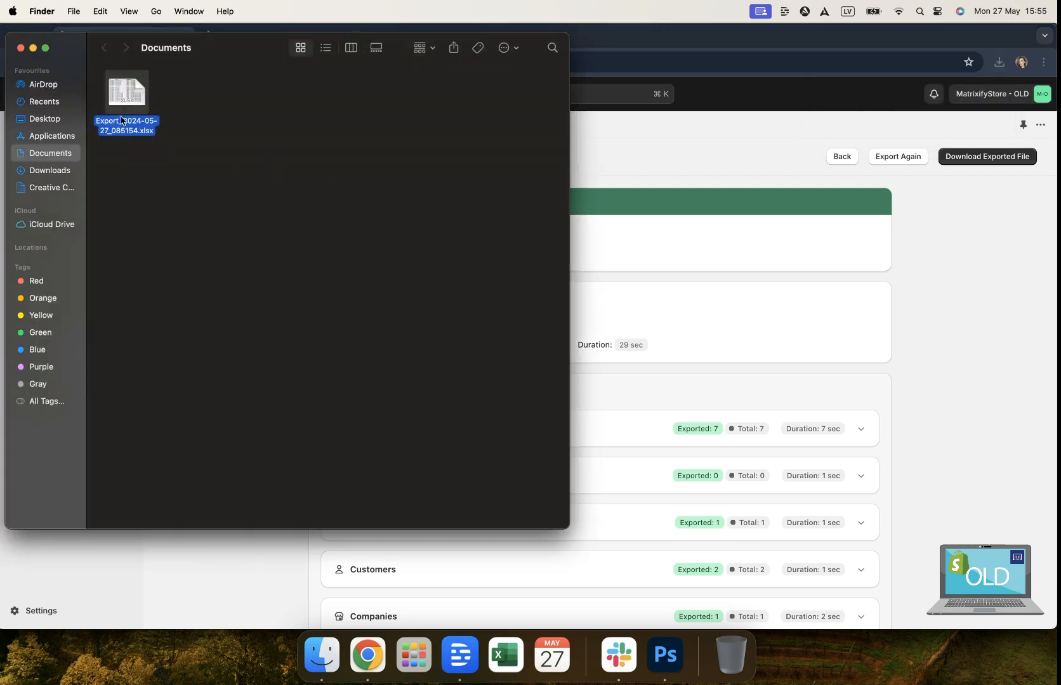
pyautogui.click(696, 328)
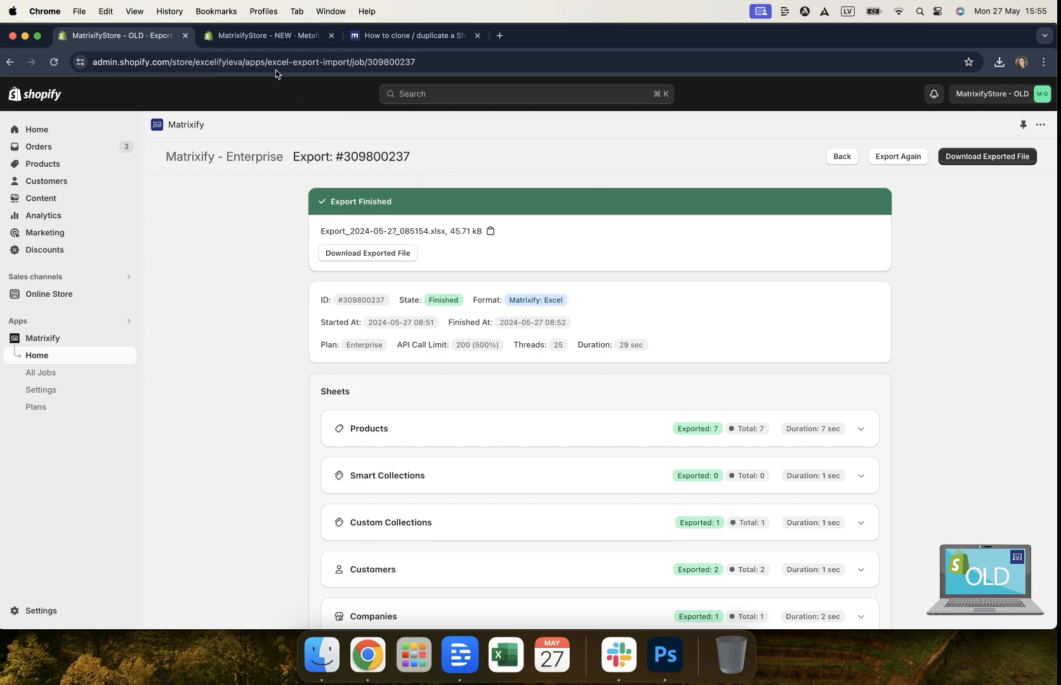
# - Switch to the new store, leave its custom data settings and open the Matrixify app there
pyautogui.click(245, 38)
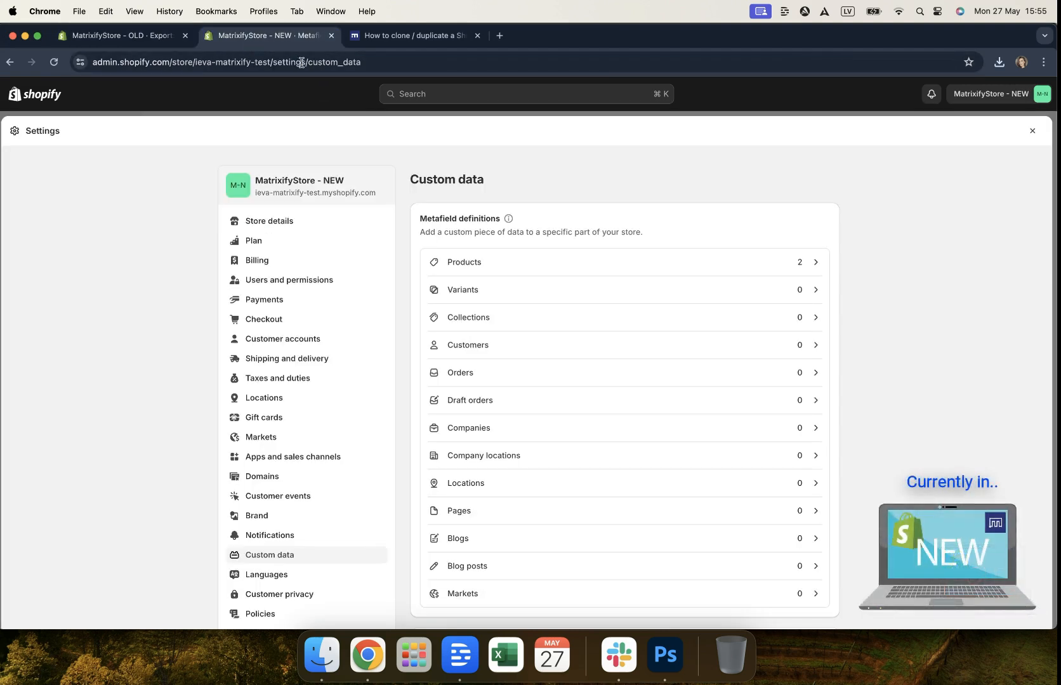
pyautogui.click(1031, 132)
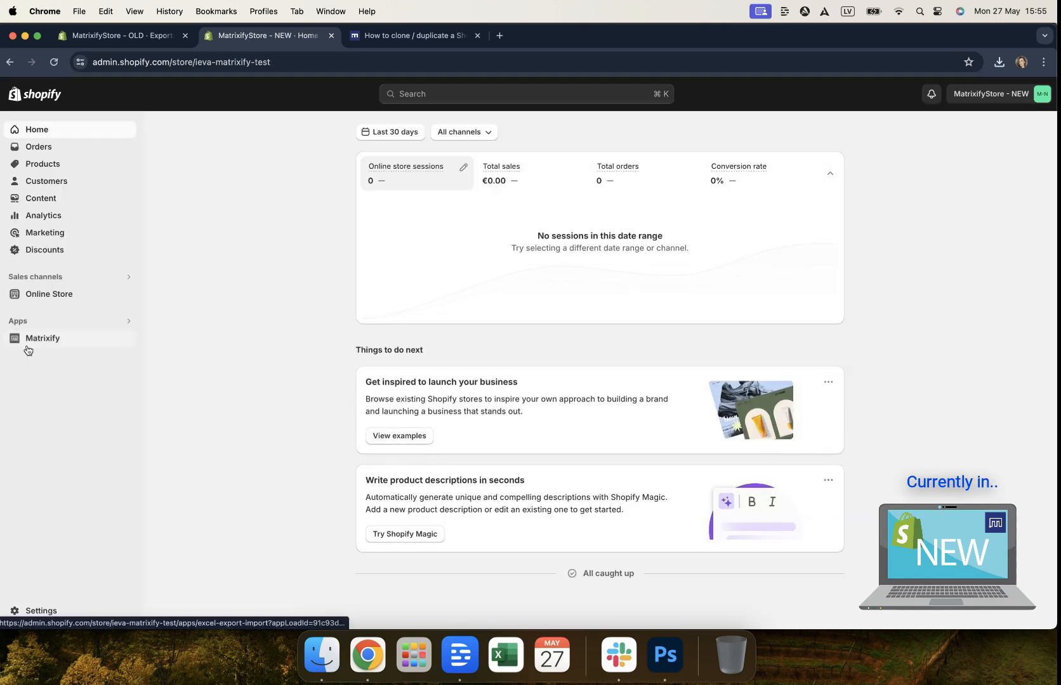
pyautogui.click(28, 347)
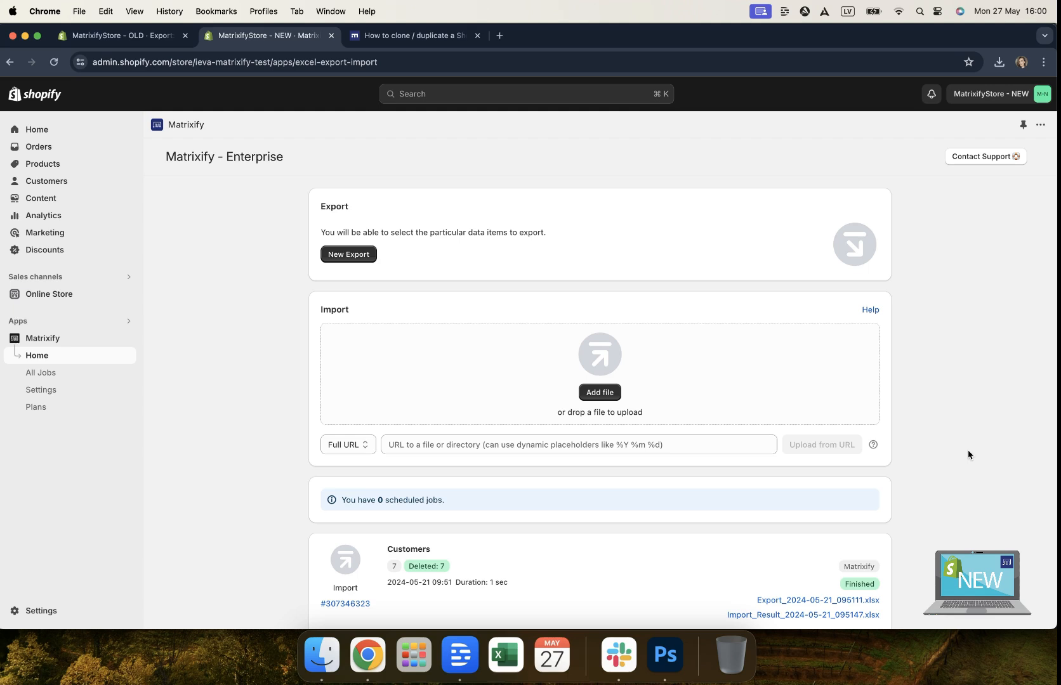
# - Upload Export_2024-05-27_085154.xlsx from the Documents folder as the import file
pyautogui.click(613, 399)
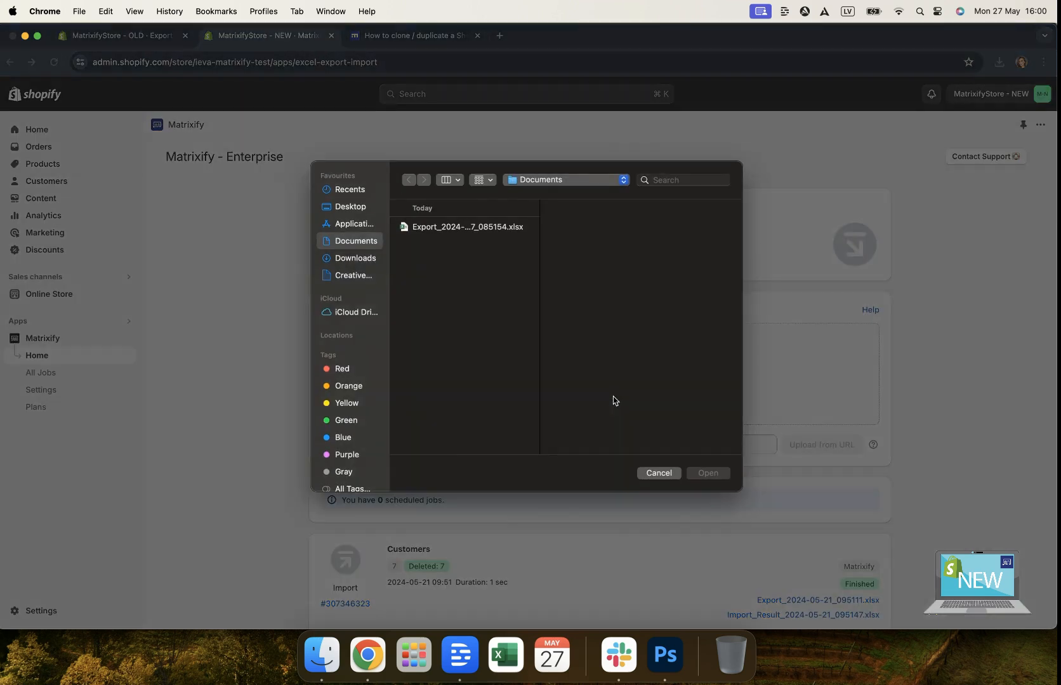
pyautogui.click(466, 227)
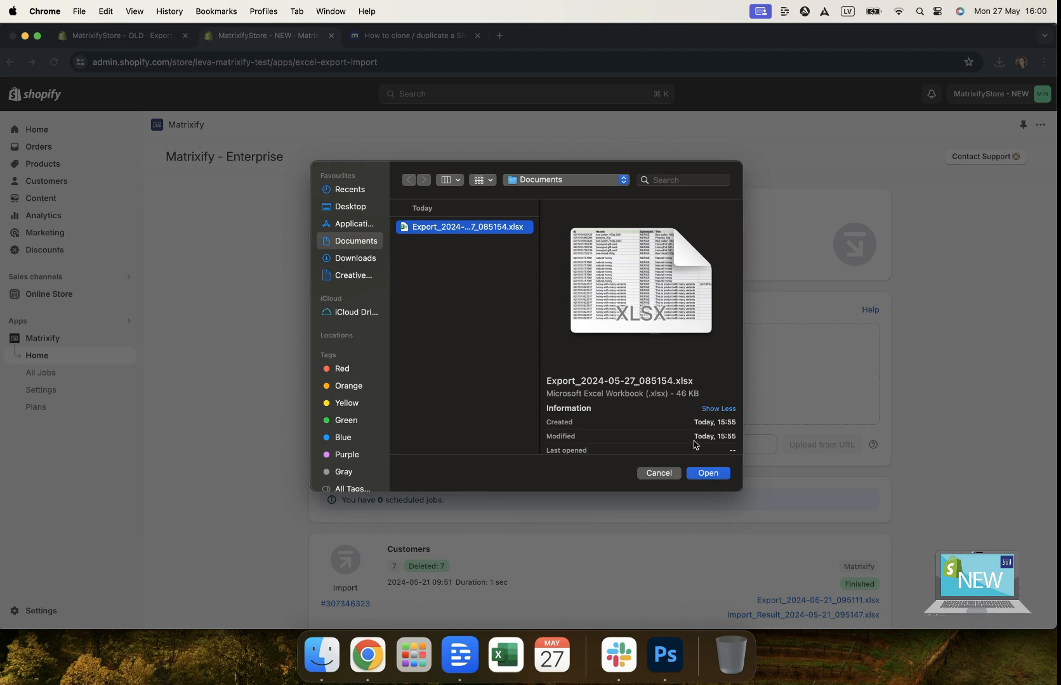
pyautogui.click(706, 472)
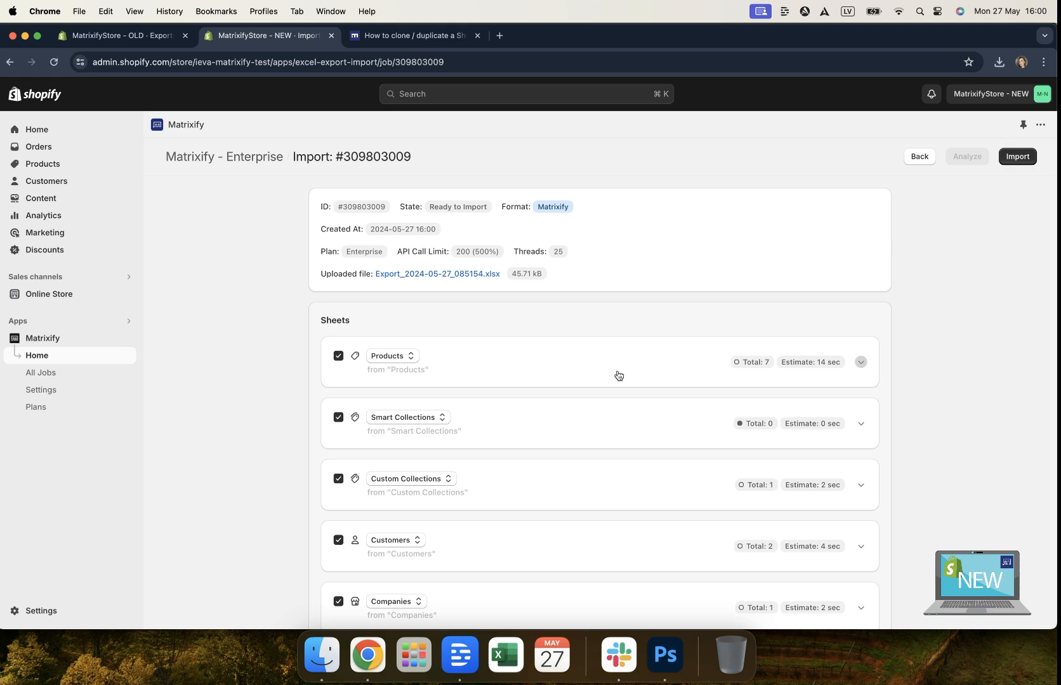
# - Review the sheets recognised in the uploaded file, including the Products sheet type choices and the comment on Orders about staff notifications
pyautogui.click(394, 361)
pyautogui.click(407, 358)
pyautogui.scroll(-3, 450, 387)
pyautogui.scroll(-2, 450, 368)
pyautogui.scroll(-10, 546, 466)
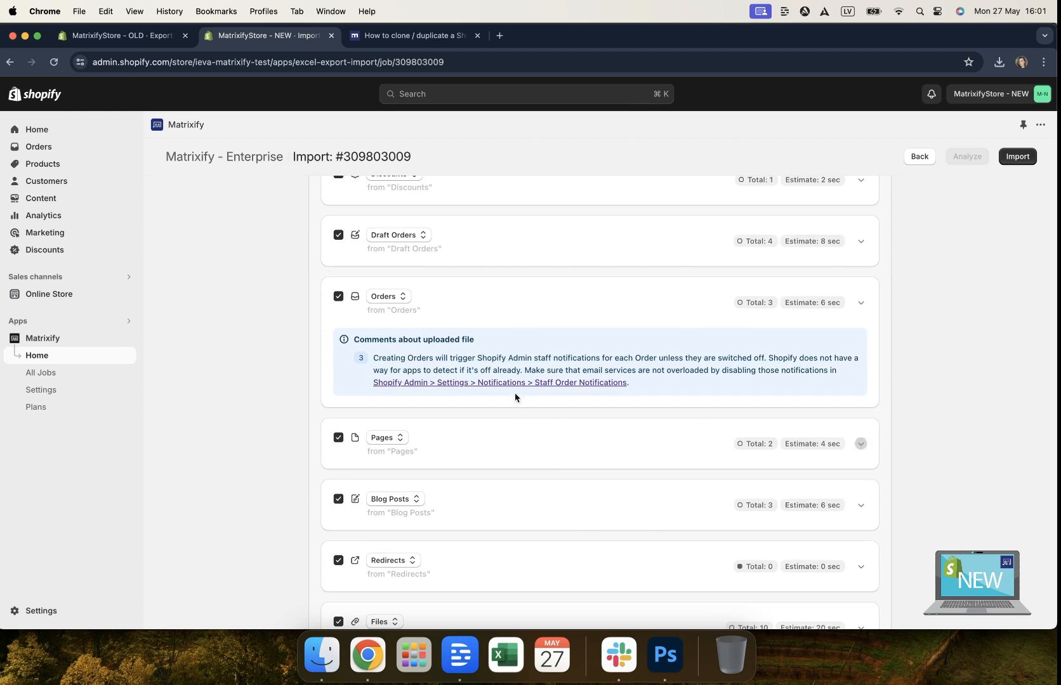
pyautogui.moveTo(374, 357); pyautogui.dragTo(658, 389)
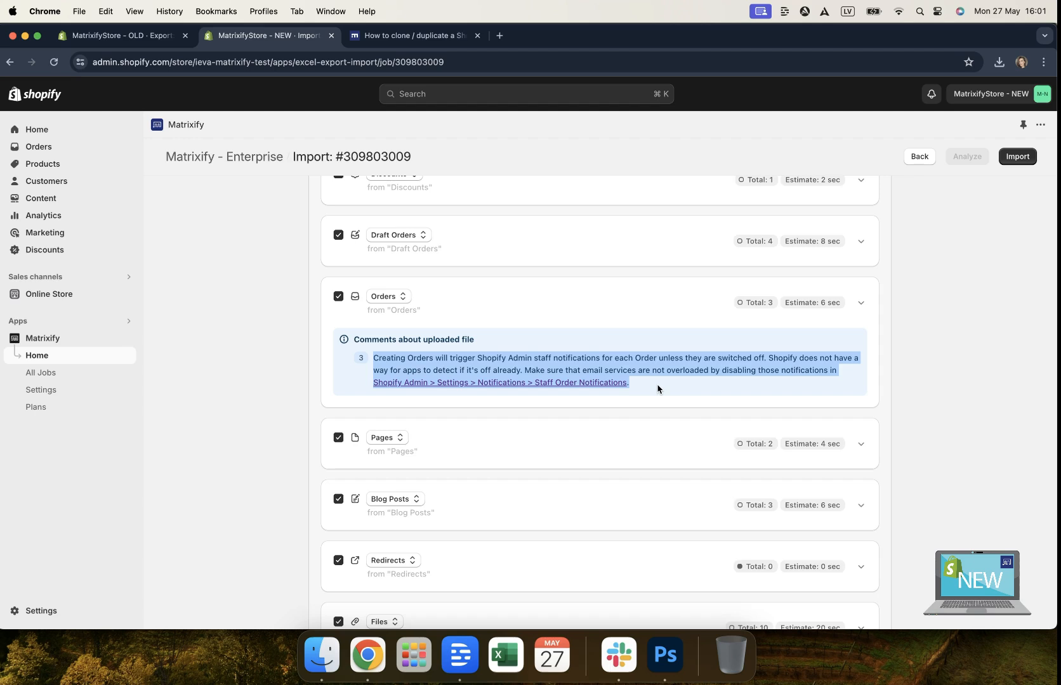
pyautogui.scroll(-10, 657, 388)
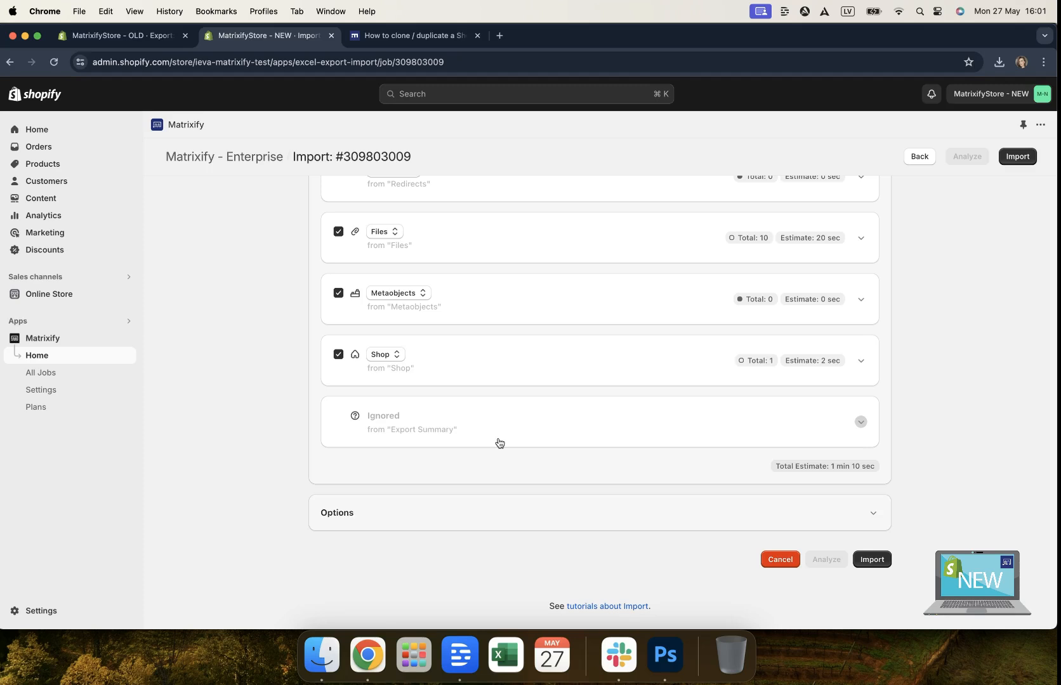
pyautogui.scroll(15, 500, 443)
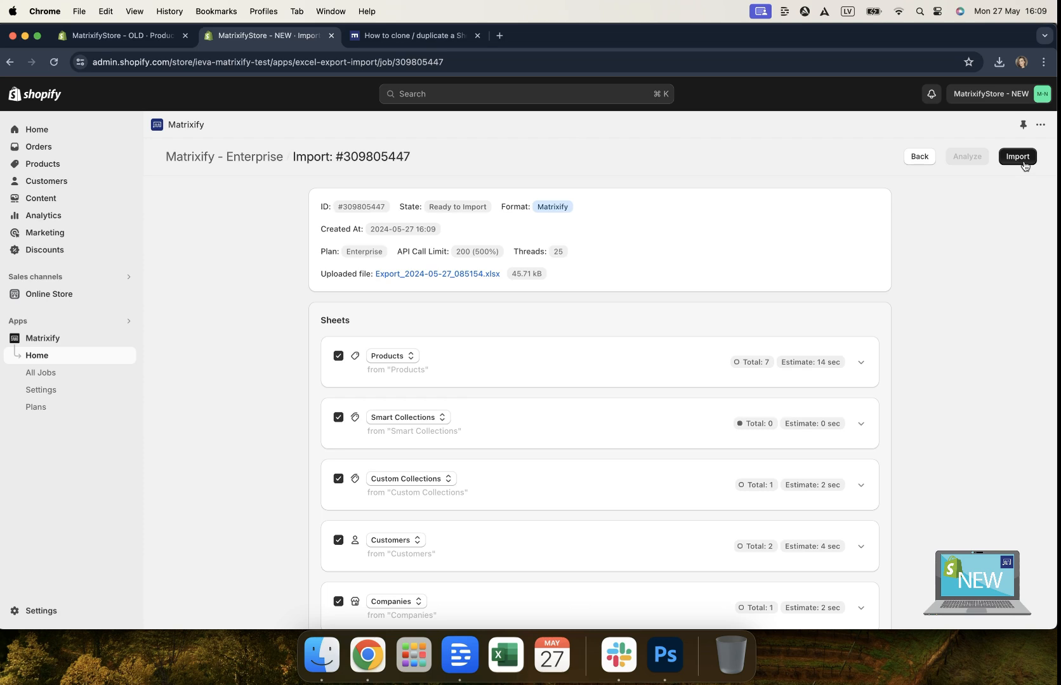
# - Start the import of all sheets into the new store and check the progress of each sheet
pyautogui.click(1019, 158)
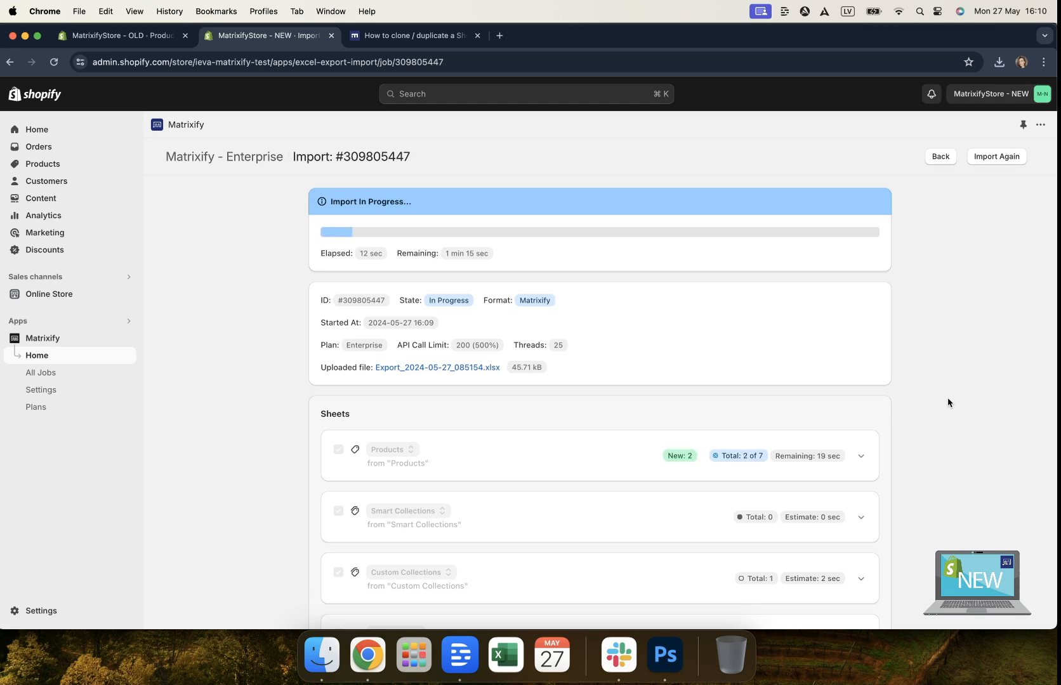
pyautogui.scroll(-5, 948, 397)
pyautogui.scroll(-4, 947, 397)
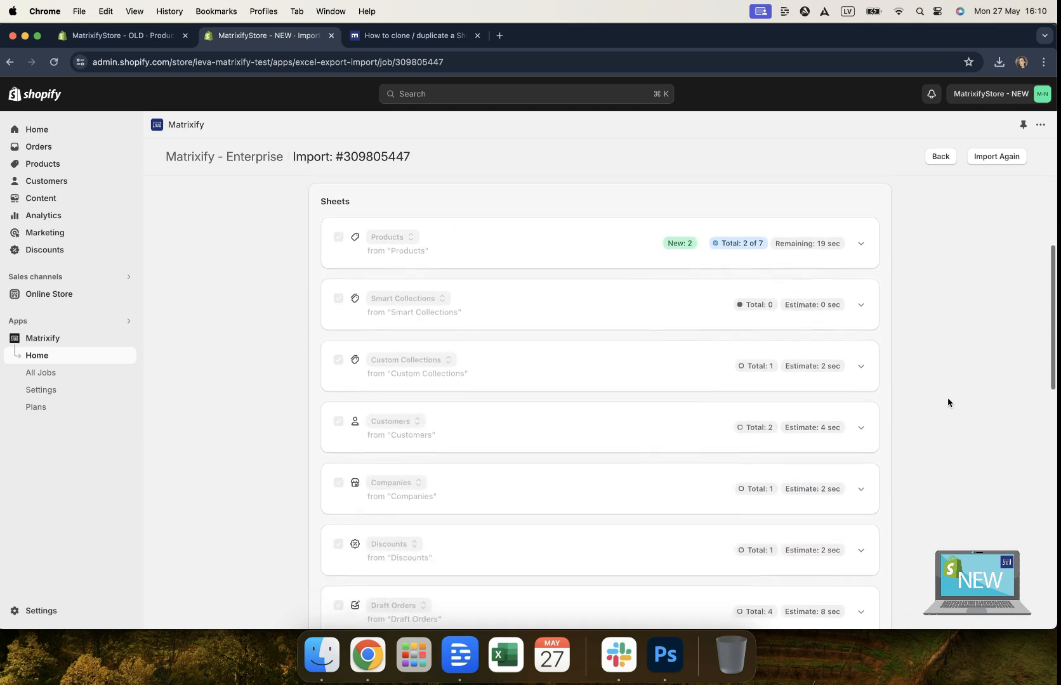
pyautogui.scroll(7, 948, 397)
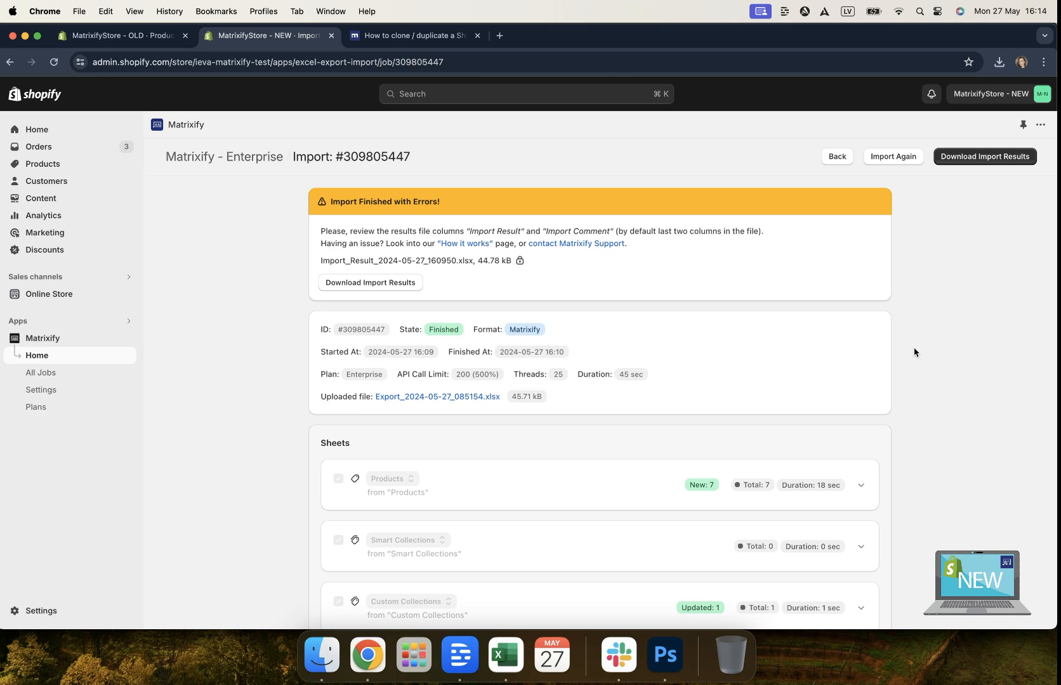
# - Review the import results of every sheet, including the Companies errors, the Draft Orders, Orders and Files warnings, and the Generated Metafields columns
pyautogui.scroll(-3, 914, 352)
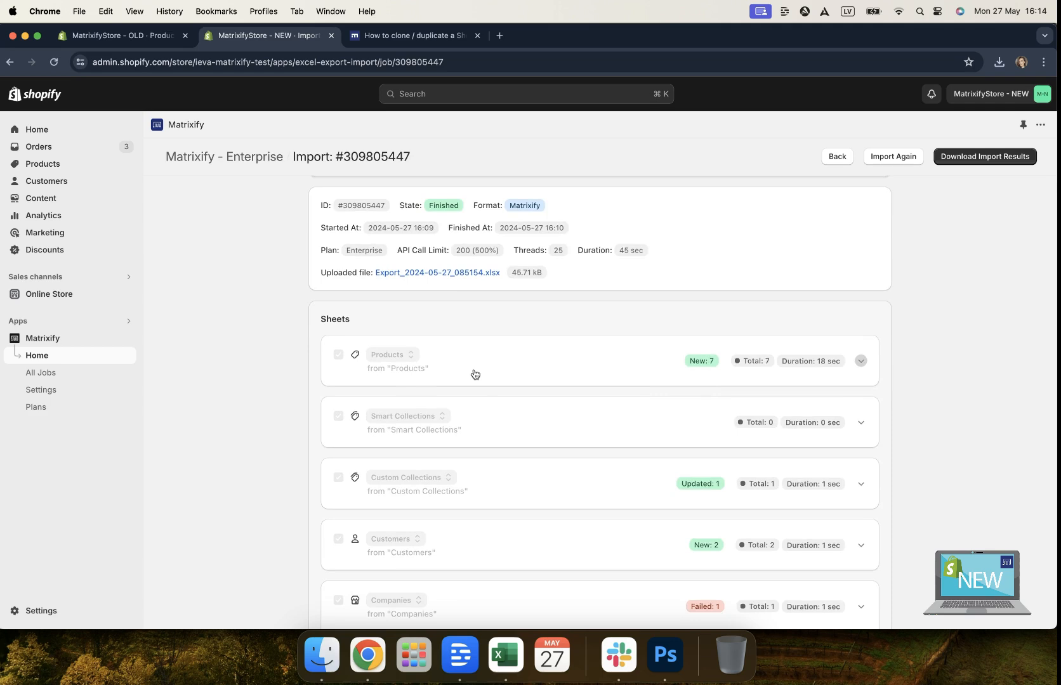
pyautogui.scroll(-2, 474, 374)
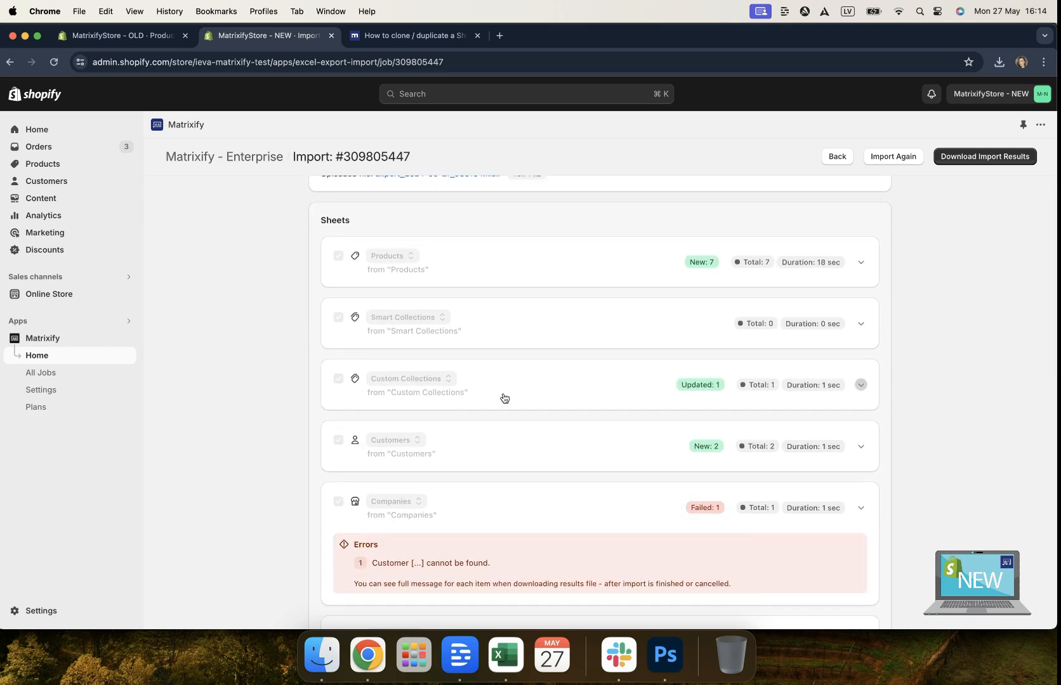
pyautogui.scroll(-3, 539, 466)
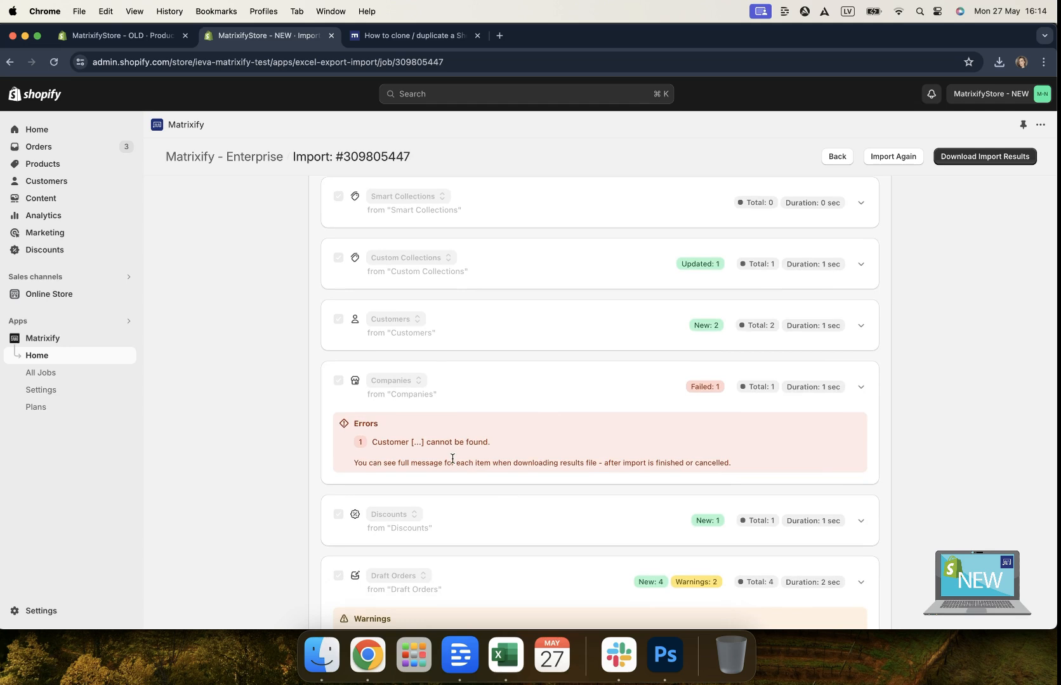
pyautogui.scroll(-3, 453, 458)
pyautogui.scroll(-3, 490, 401)
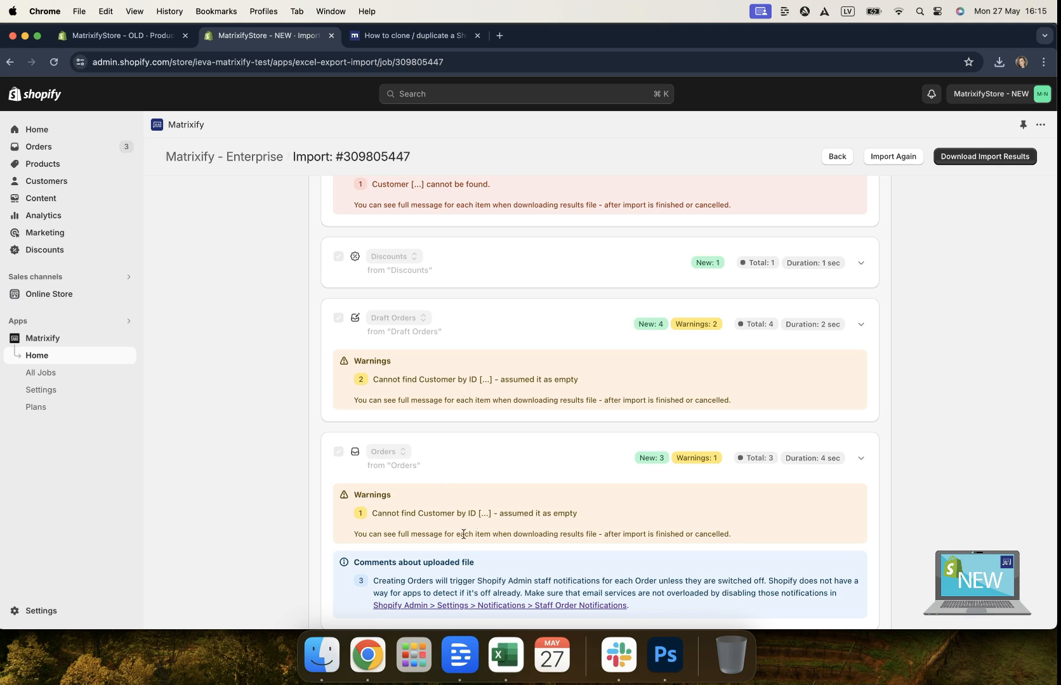
pyautogui.scroll(-5, 461, 531)
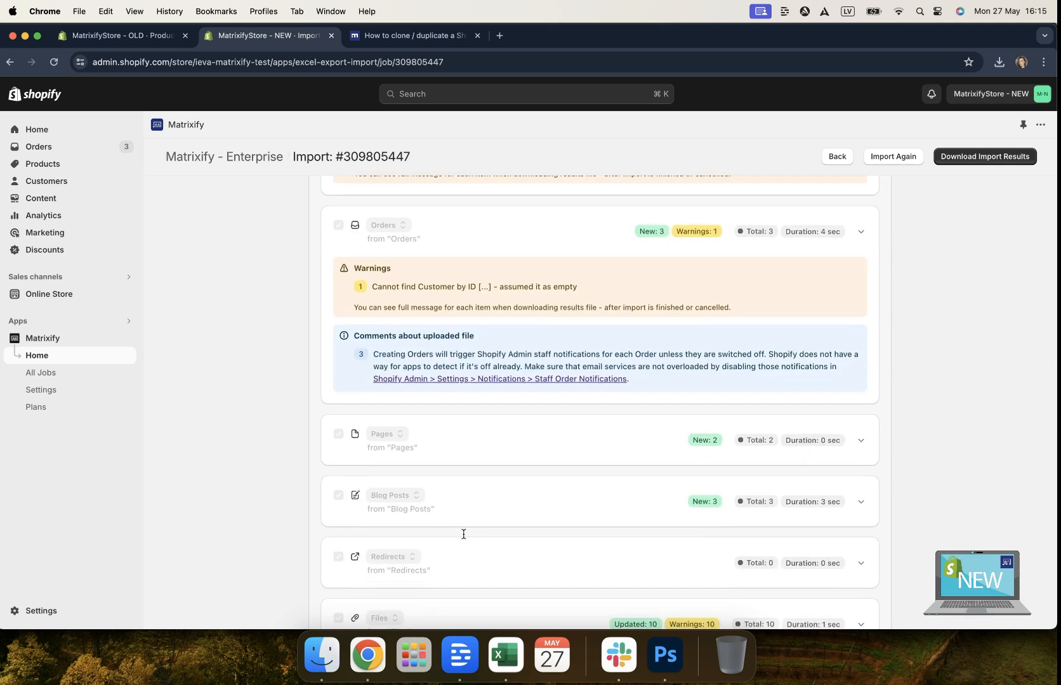
pyautogui.scroll(-1, 463, 534)
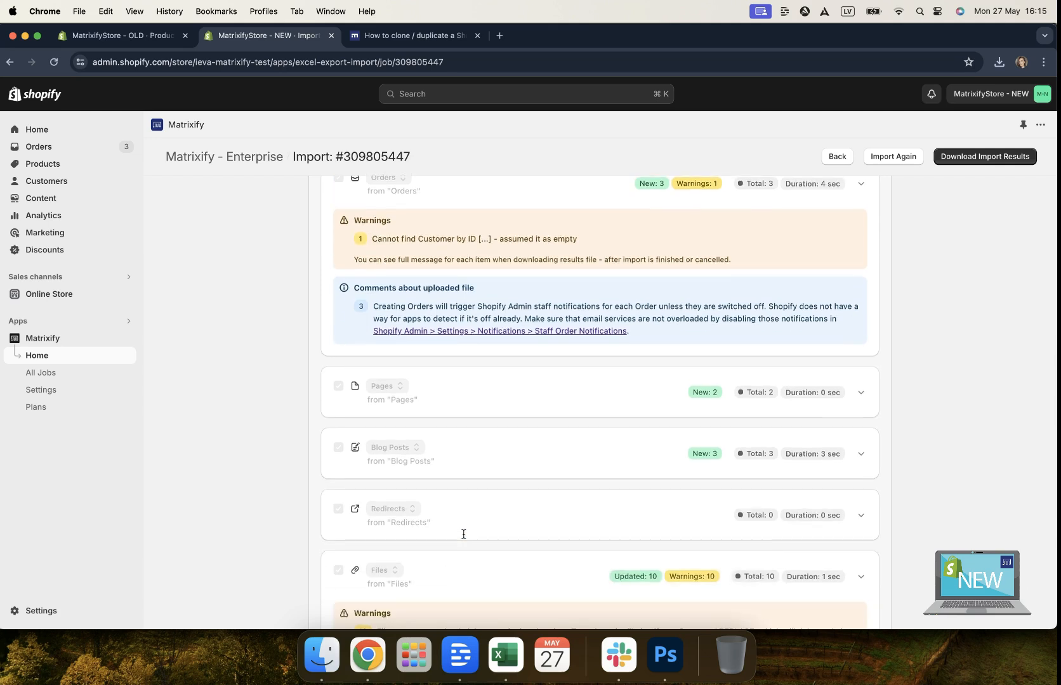
pyautogui.scroll(-2, 463, 534)
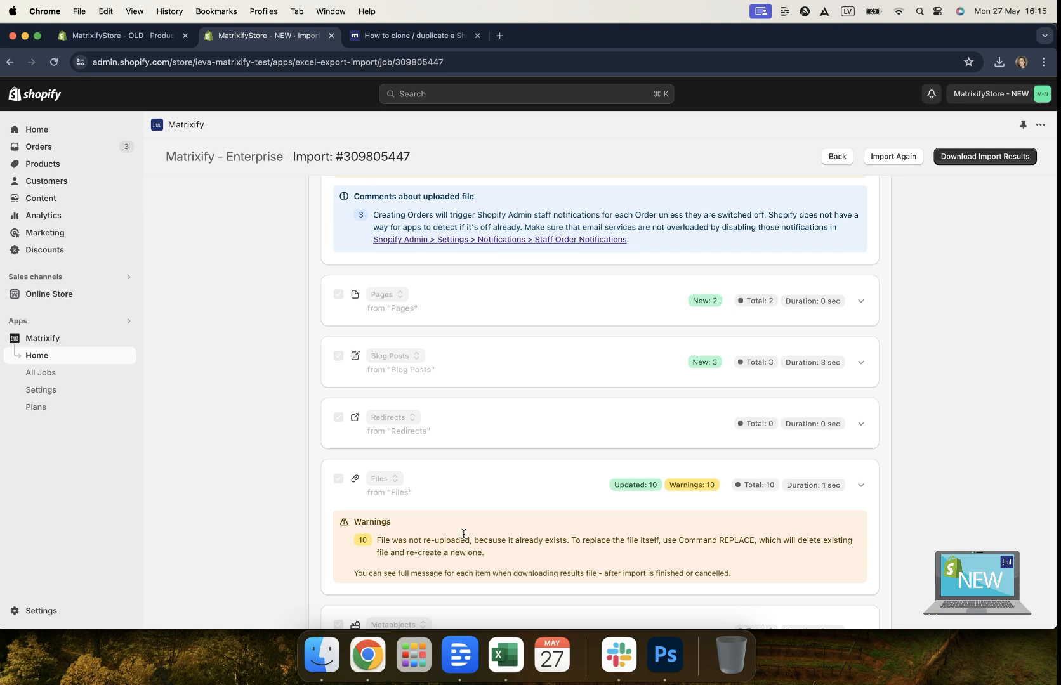
pyautogui.scroll(-4, 463, 534)
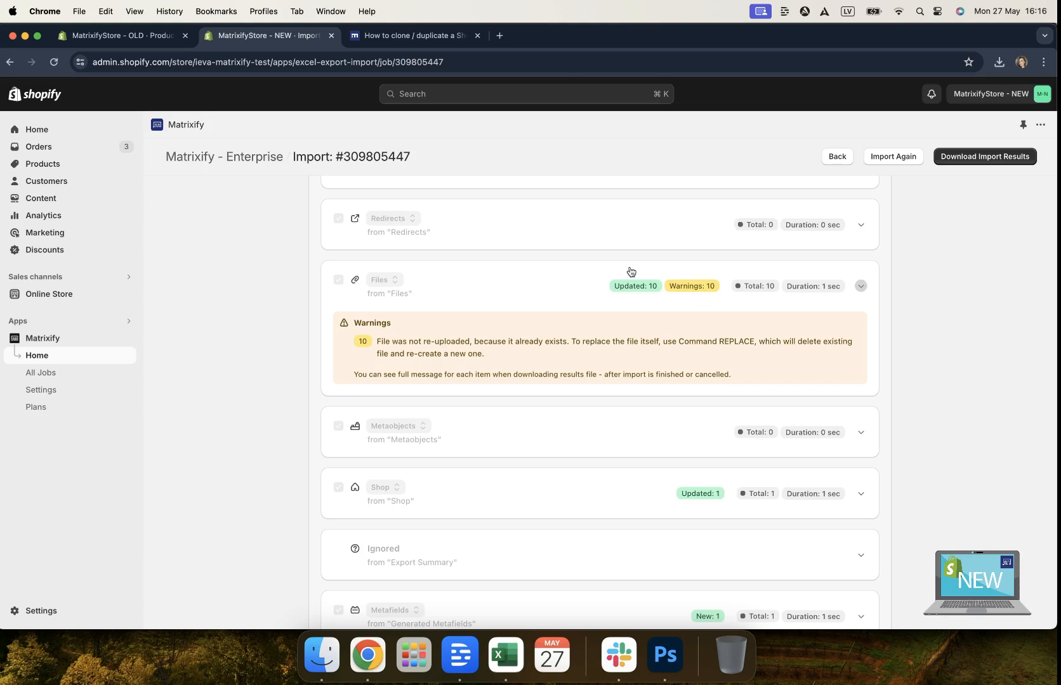
pyautogui.scroll(-3, 611, 429)
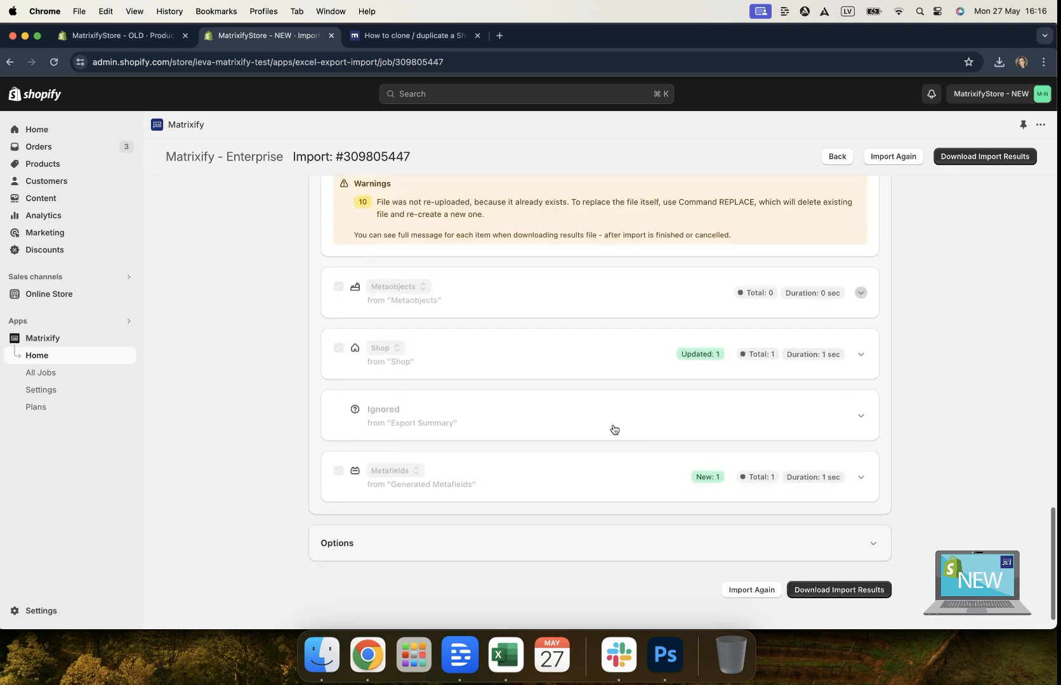
pyautogui.click(682, 486)
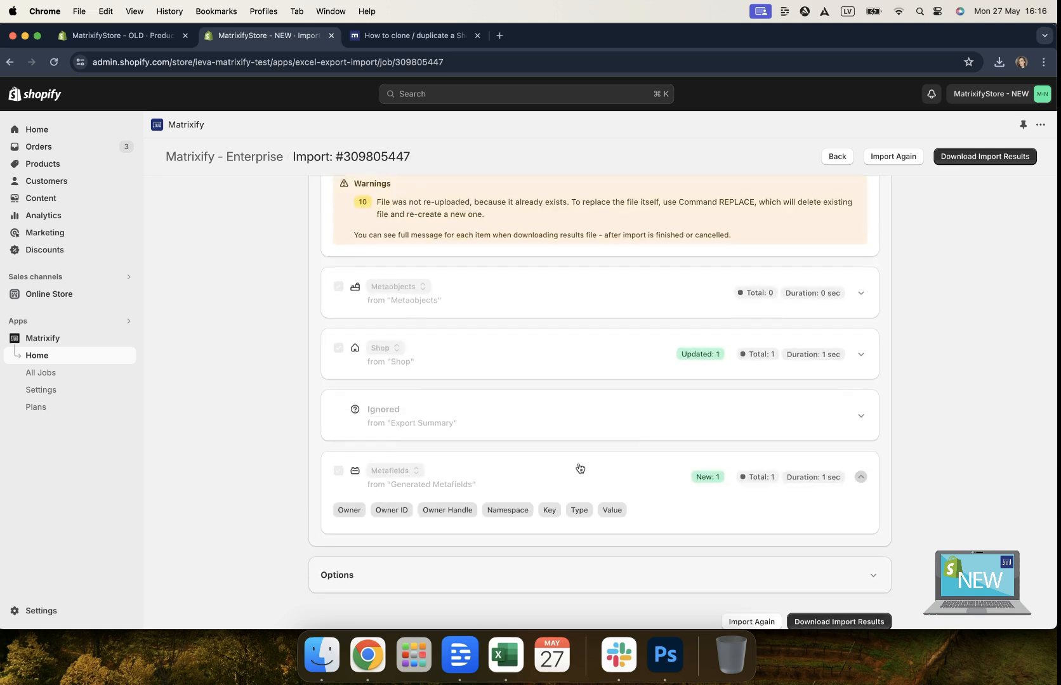
# - Download the import results file, open it in Excel and enlarge its window to fill the screen
pyautogui.scroll(5, 579, 468)
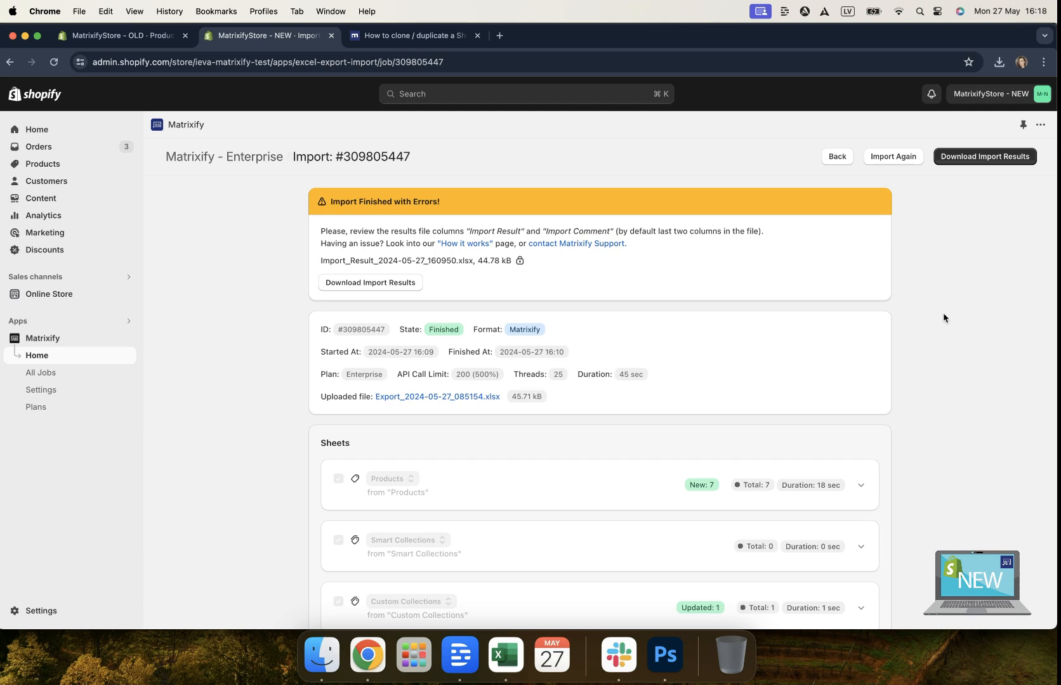
pyautogui.click(972, 155)
pyautogui.click(919, 140)
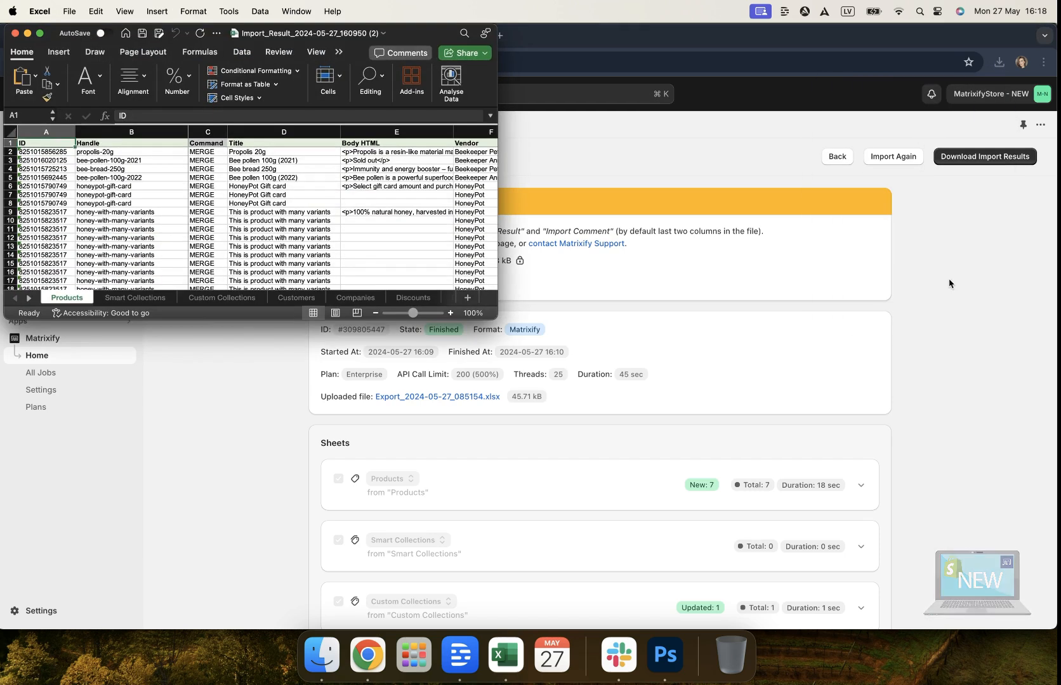
pyautogui.moveTo(493, 319); pyautogui.dragTo(1054, 628)
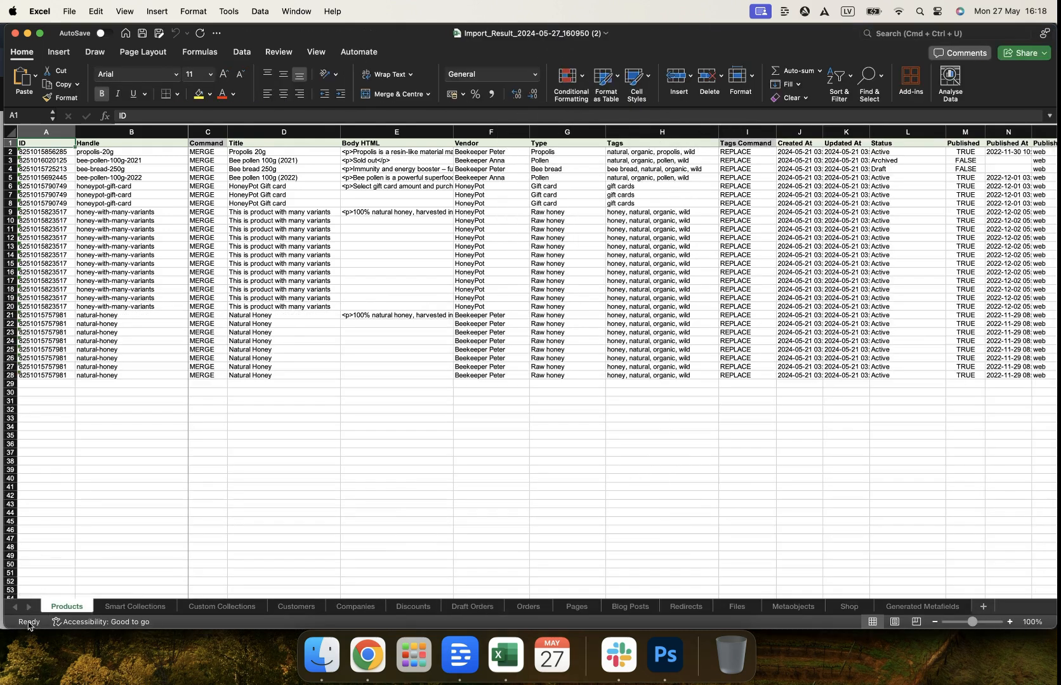
pyautogui.moveTo(5, 624); pyautogui.dragTo(0, 624)
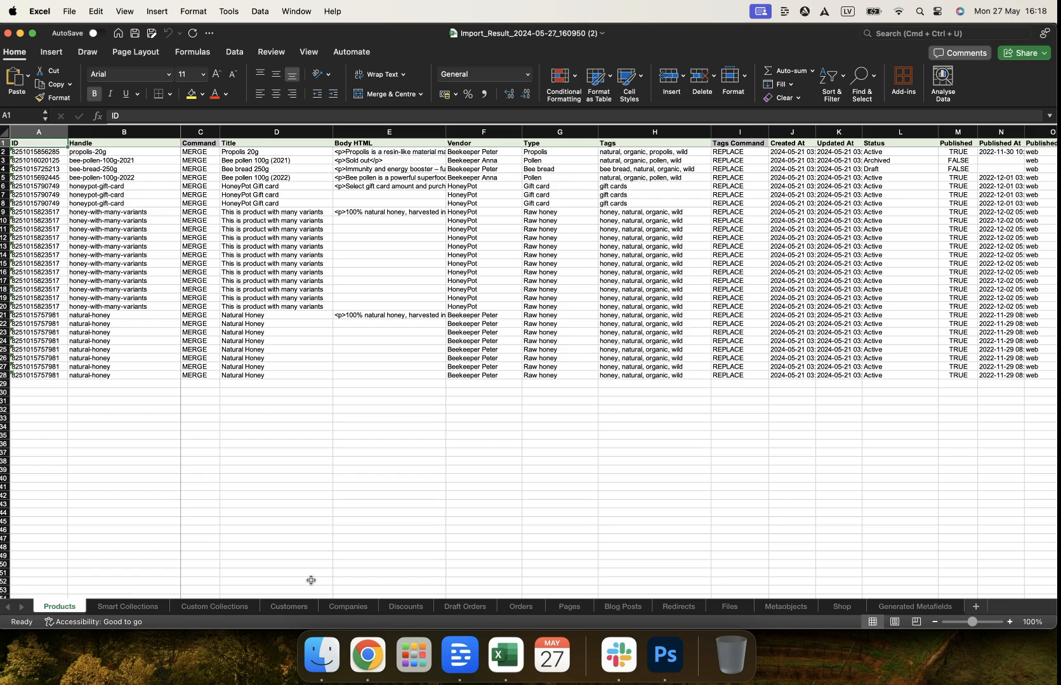
# - Examine the Import Result and Import Comment columns for Honey Company in the Companies sheet
pyautogui.click(358, 609)
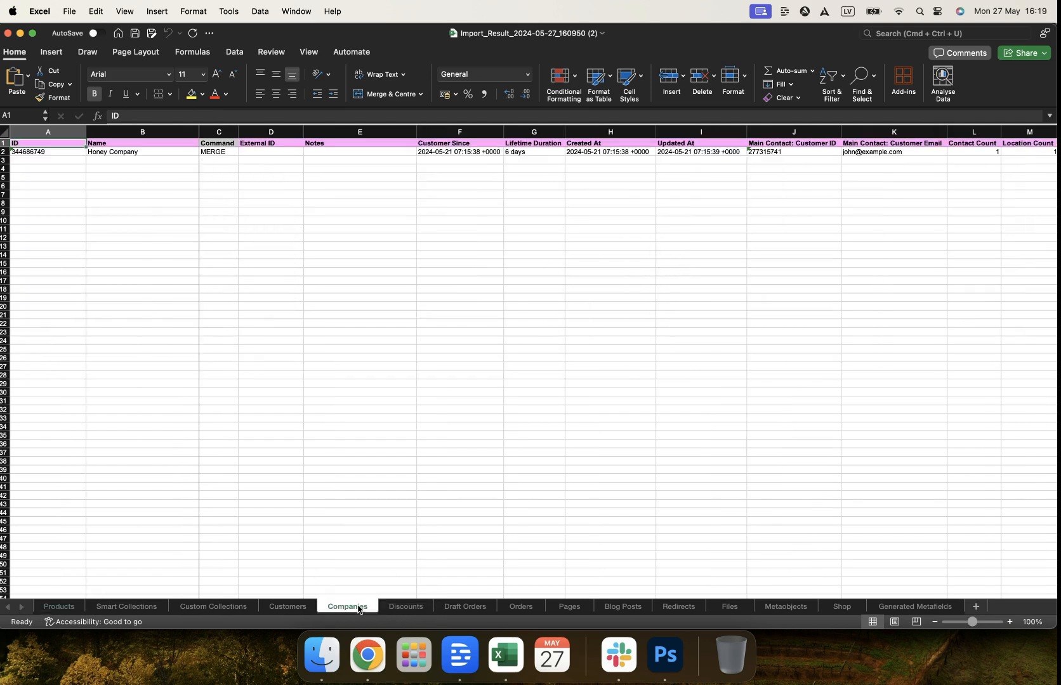
pyautogui.hscroll(15, 576, 443)
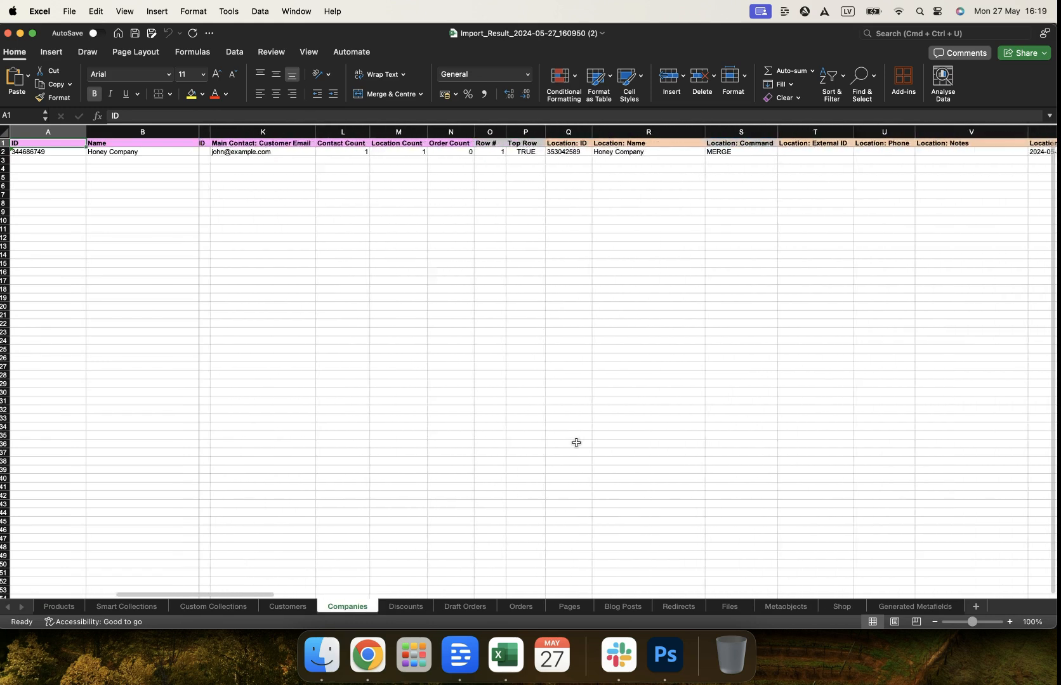
pyautogui.hscroll(20, 576, 442)
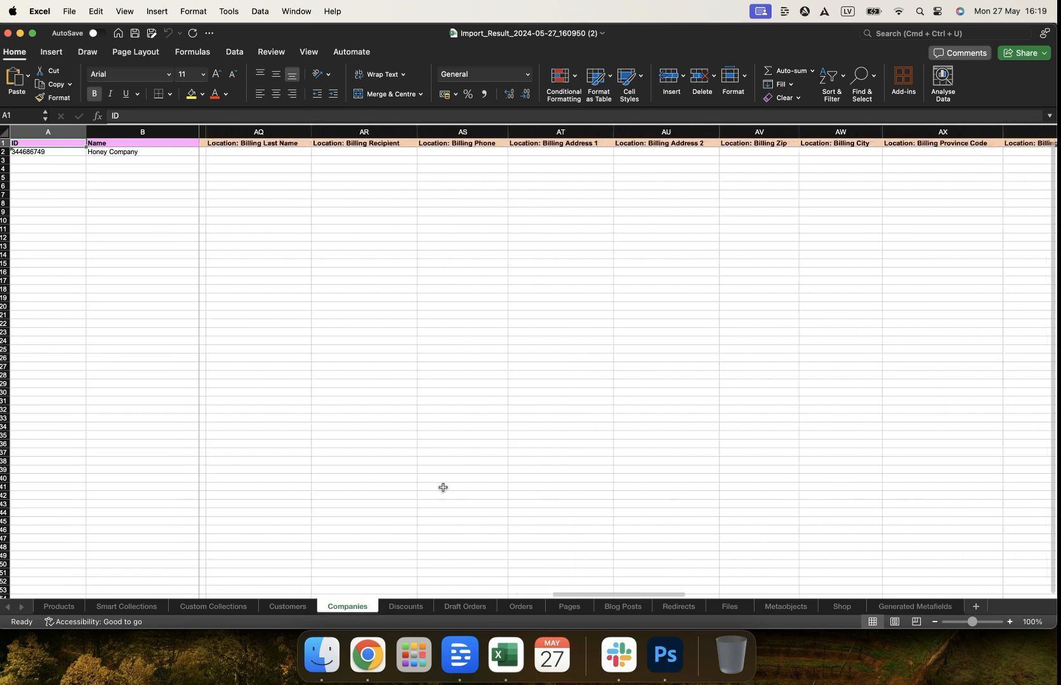
pyautogui.hscroll(2, 443, 488)
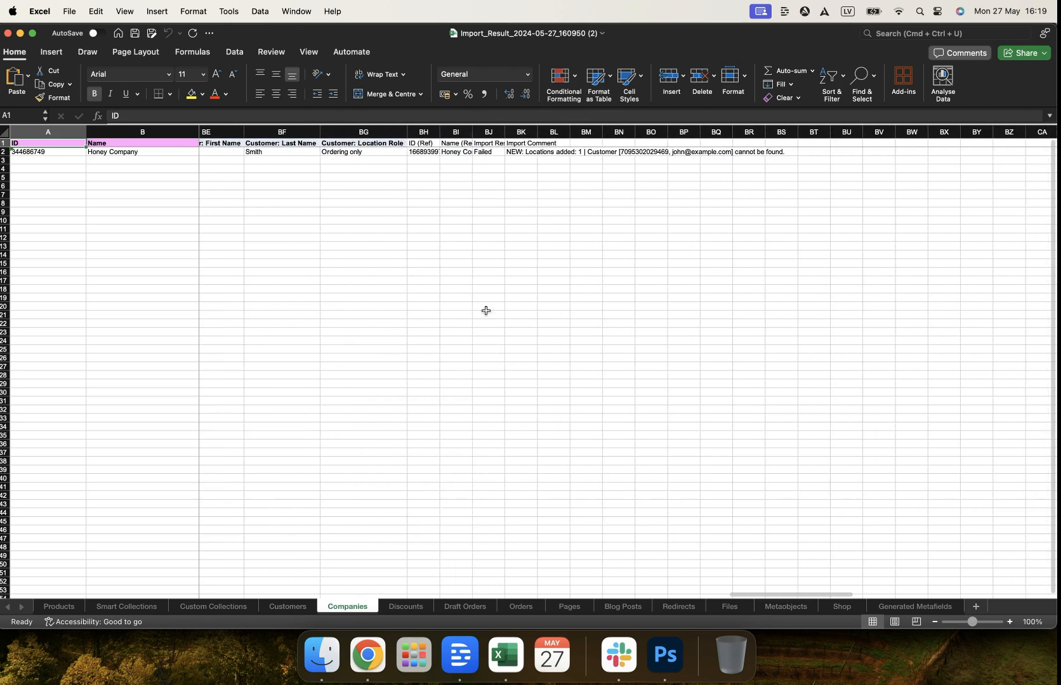
pyautogui.moveTo(479, 131); pyautogui.dragTo(550, 440)
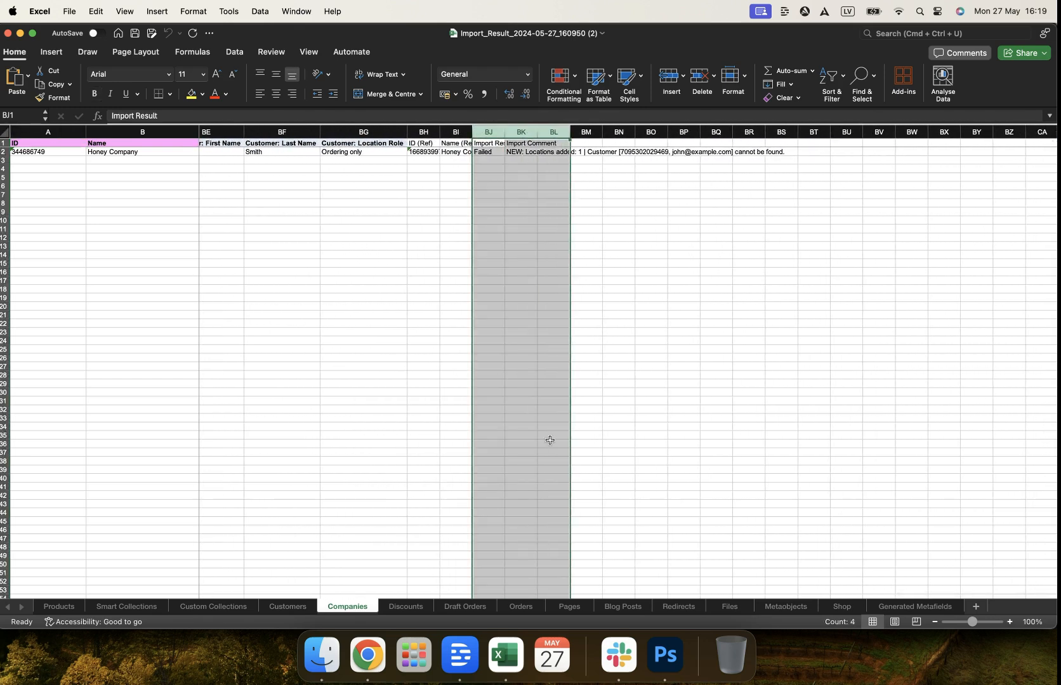
pyautogui.click(550, 440)
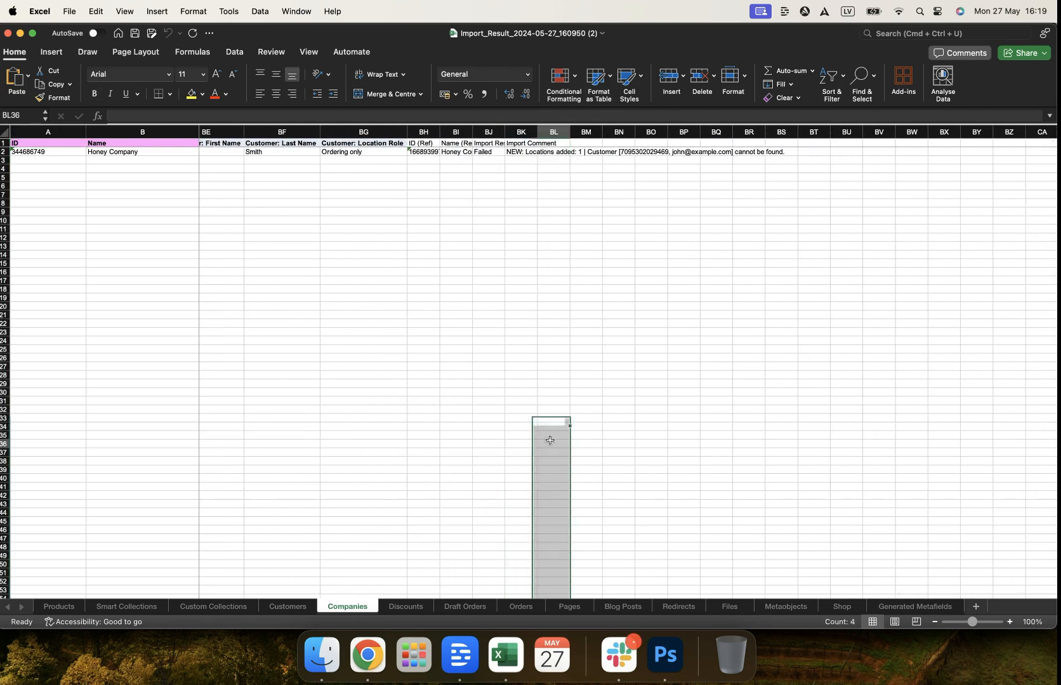
pyautogui.click(511, 152)
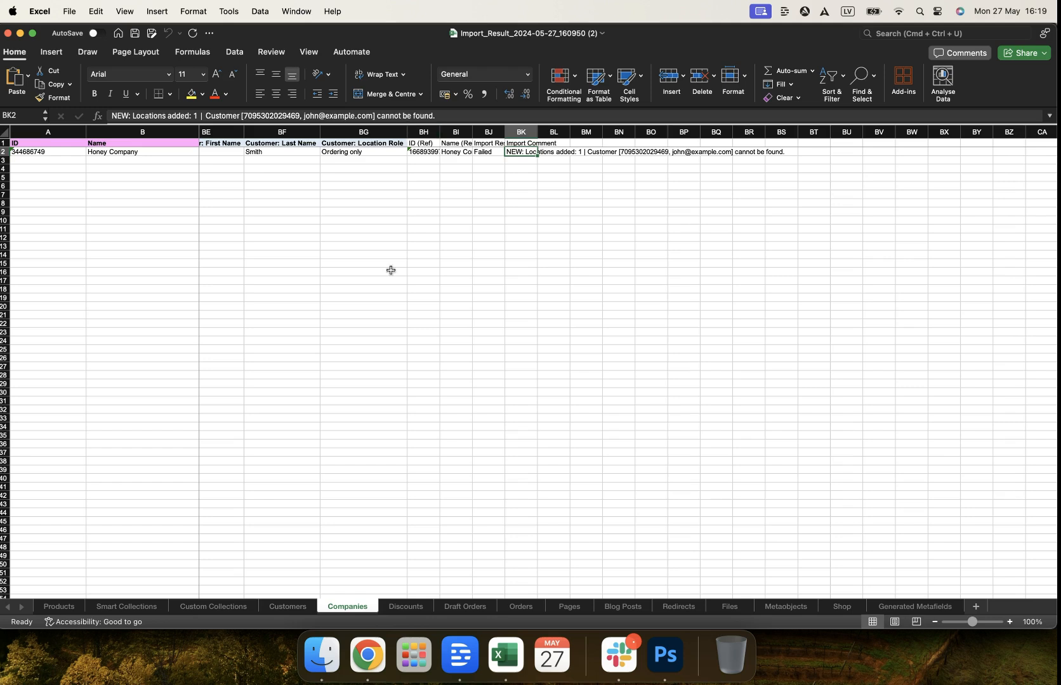
pyautogui.click(517, 201)
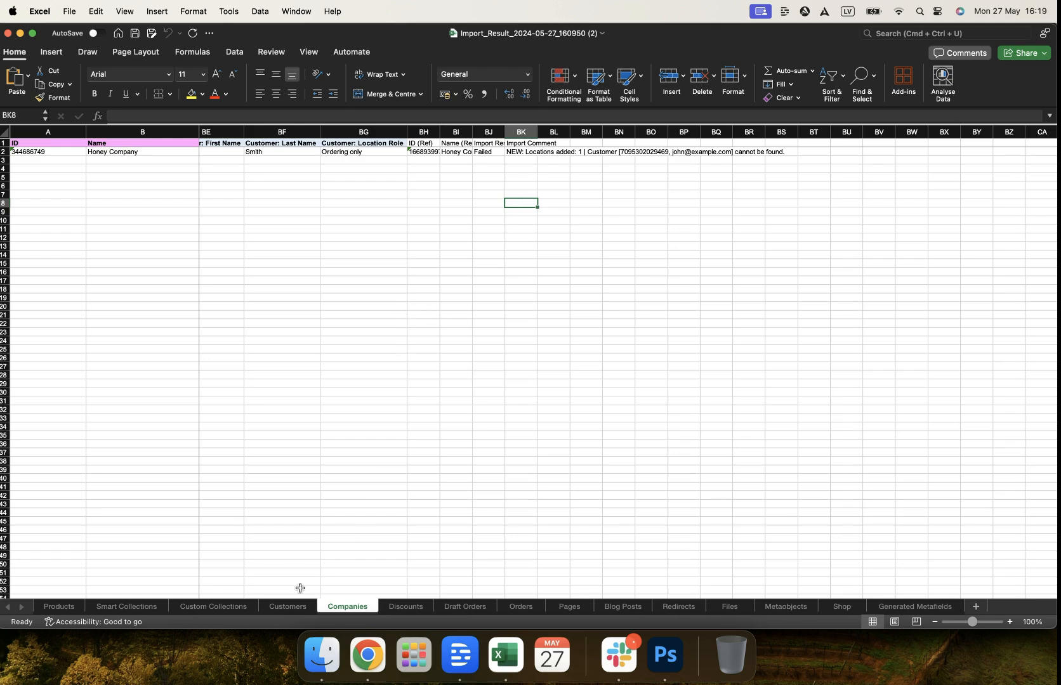
# - Look up the customer named in the import comment by e-mail in the Customers sheet, and return to the Companies sheet
pyautogui.click(285, 607)
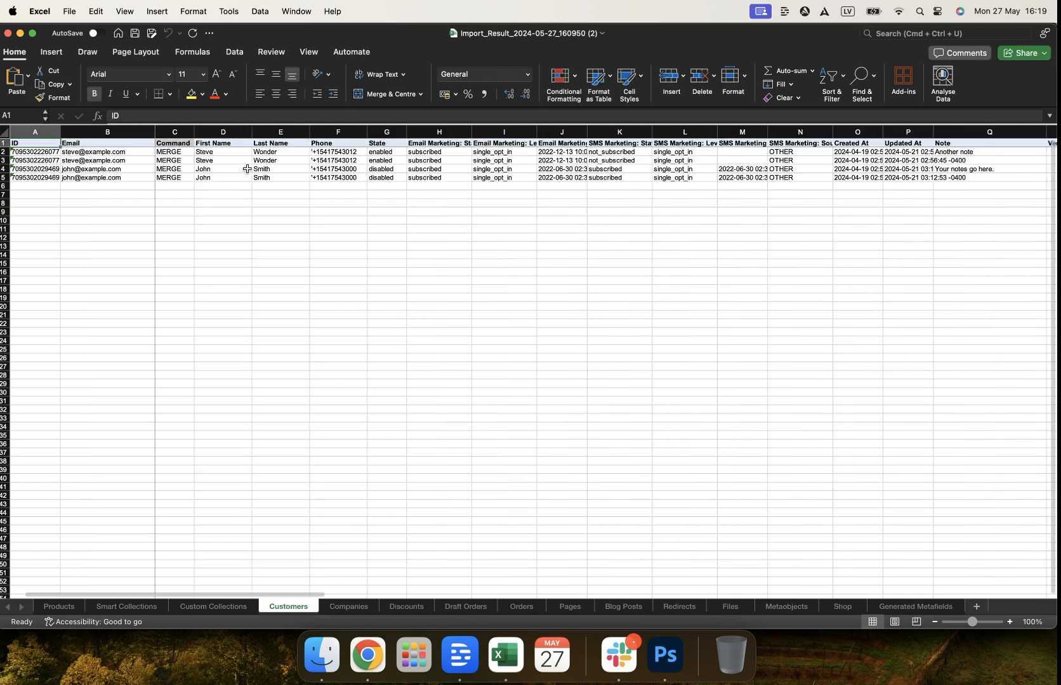
pyautogui.click(98, 170)
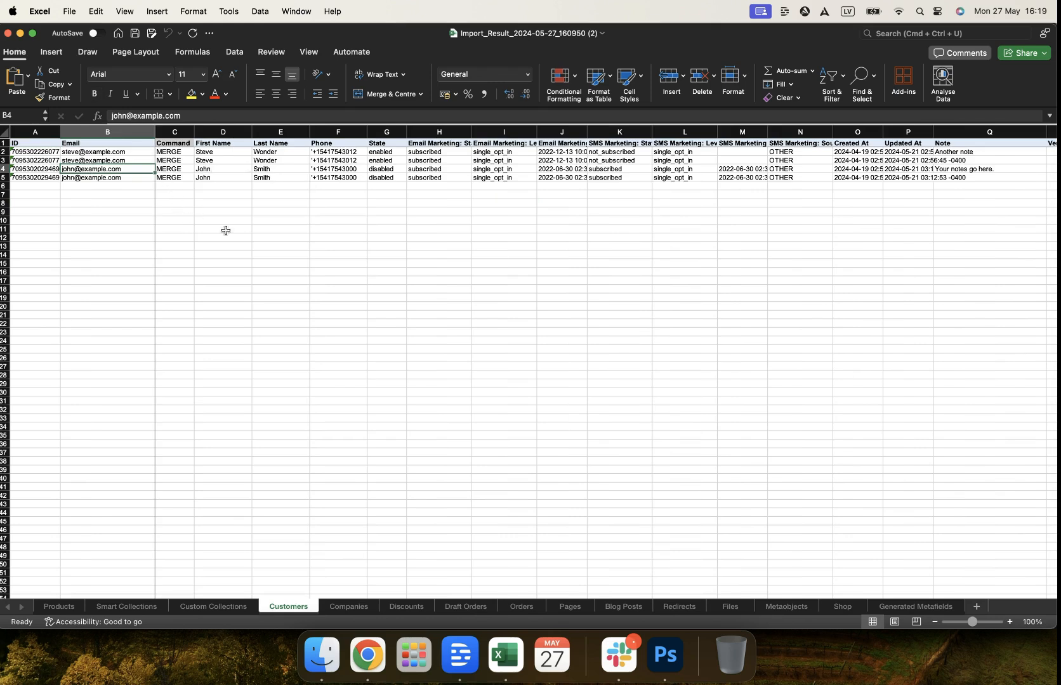
pyautogui.click(342, 607)
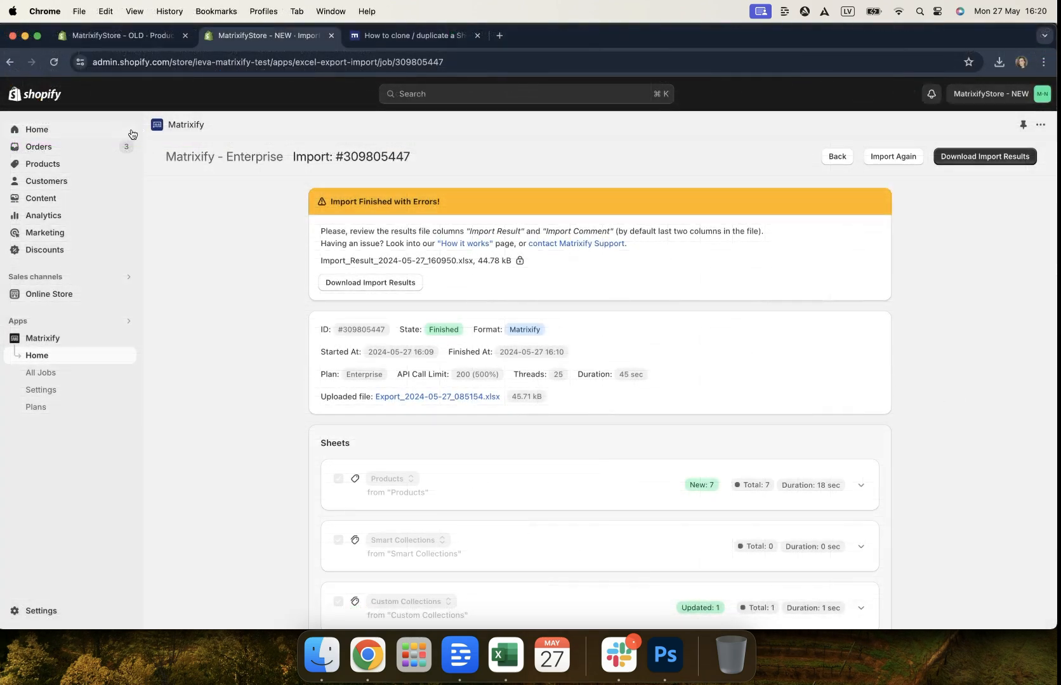
# - Switch to Chrome and check the imported products, orders and customers in the new store's admin
pyautogui.click(101, 164)
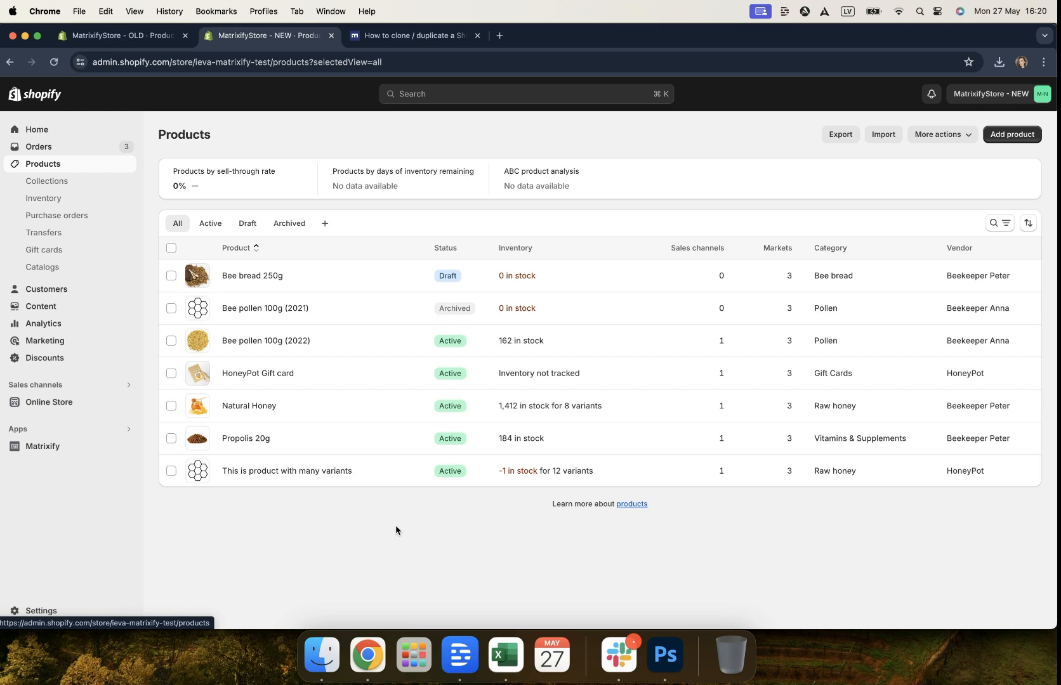
pyautogui.click(56, 181)
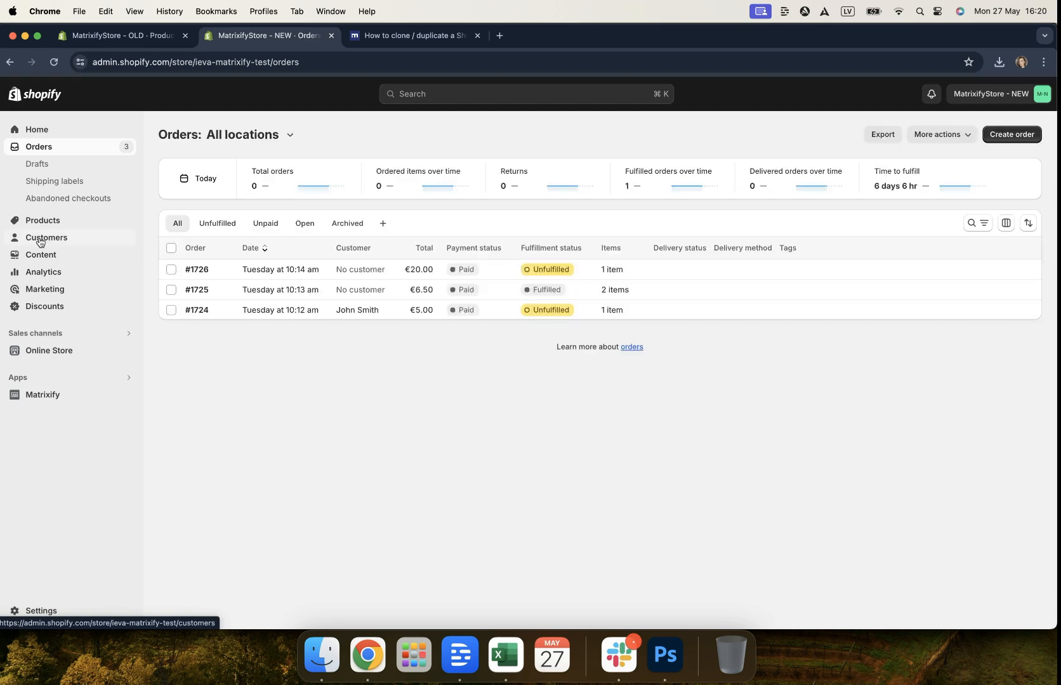
pyautogui.click(39, 240)
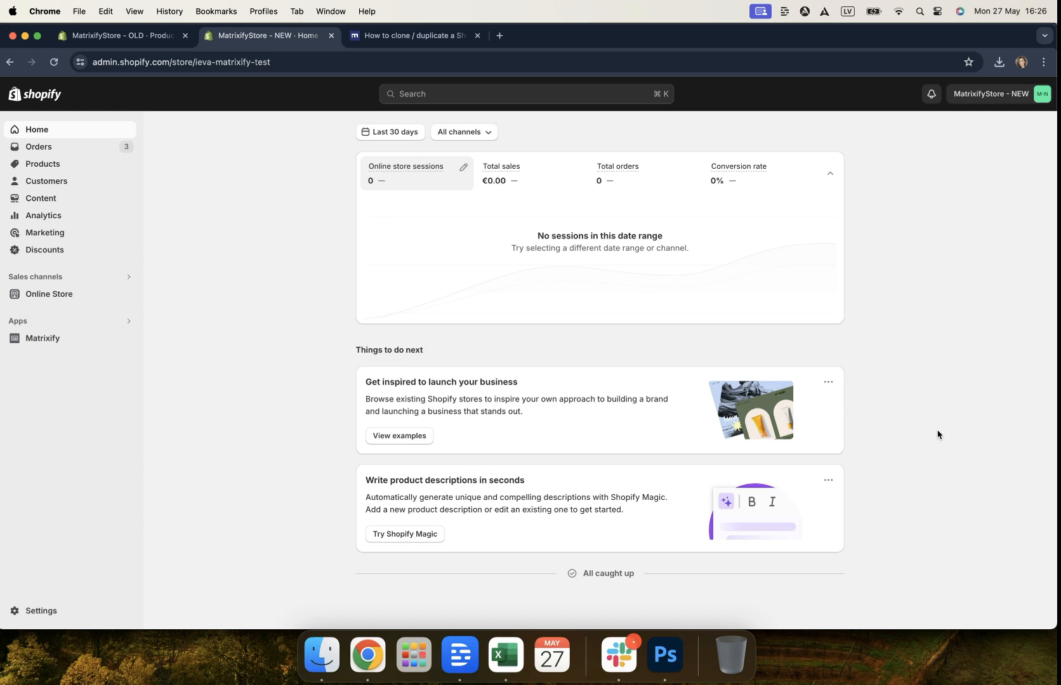
# - Open the Matrixify tutorial on cloning a Shopify store and view the beginning of the article
pyautogui.click(438, 36)
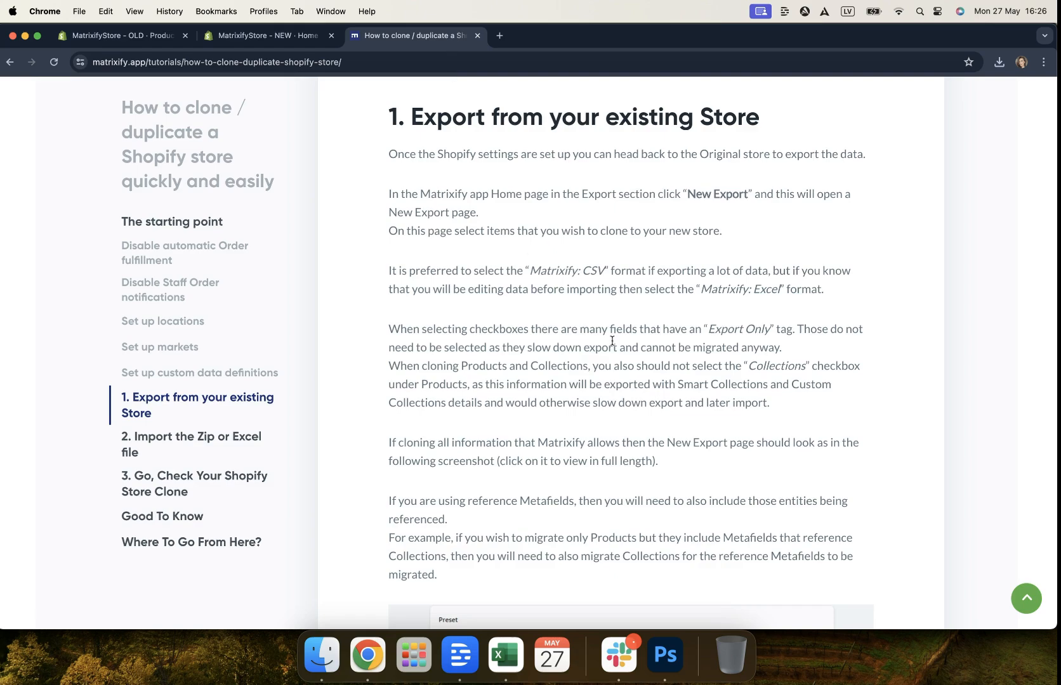
pyautogui.scroll(20, 612, 342)
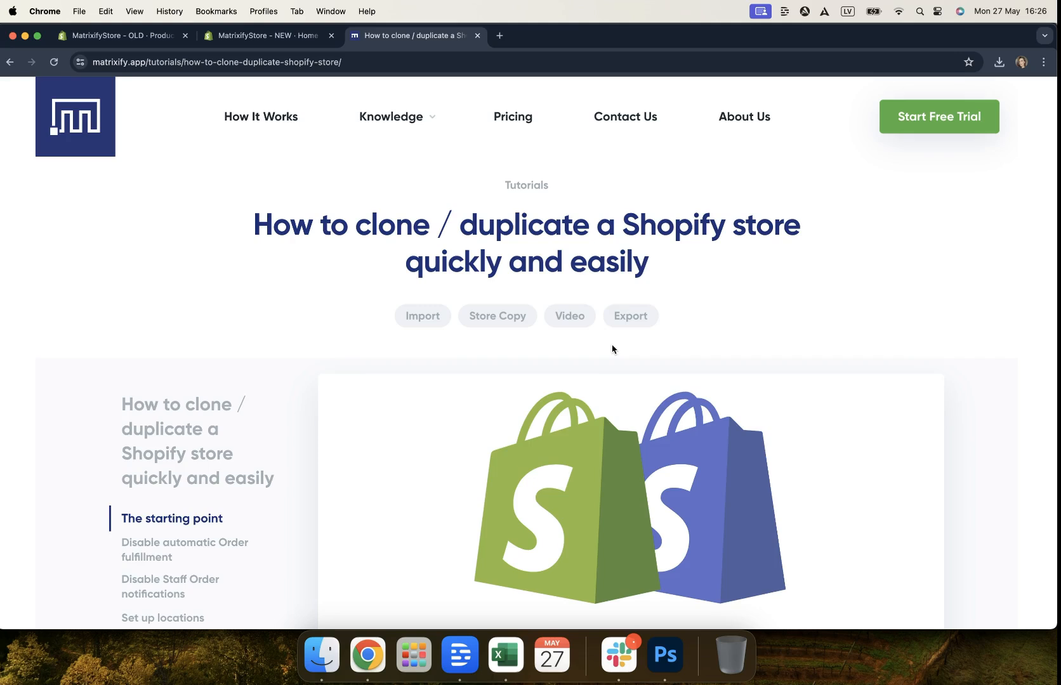
pyautogui.scroll(-2, 612, 348)
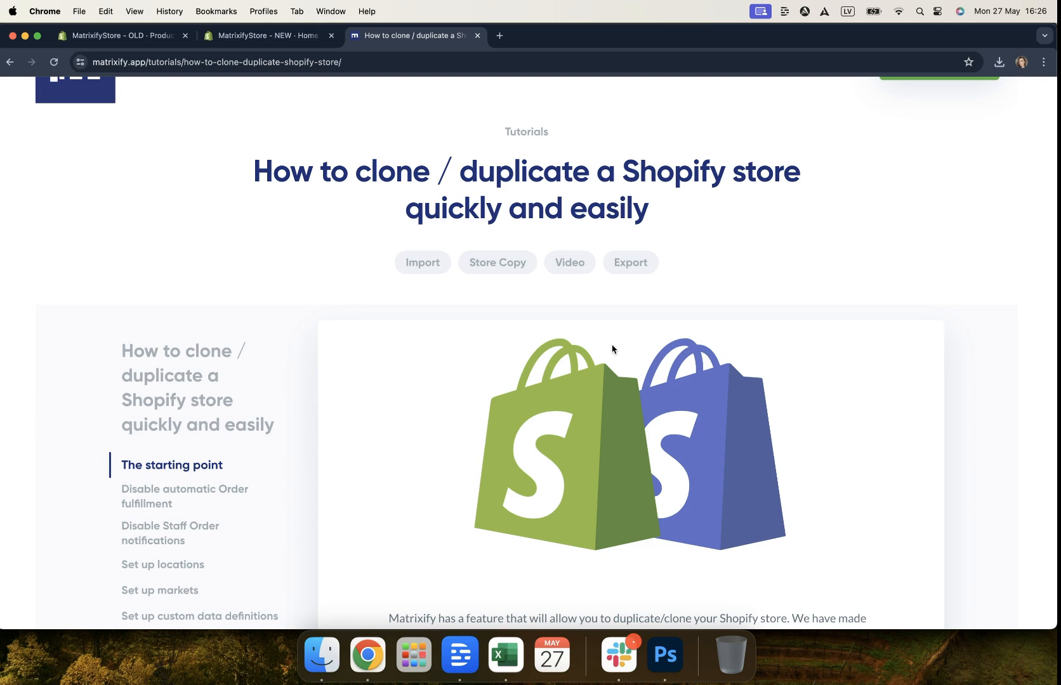
pyautogui.scroll(2, 612, 349)
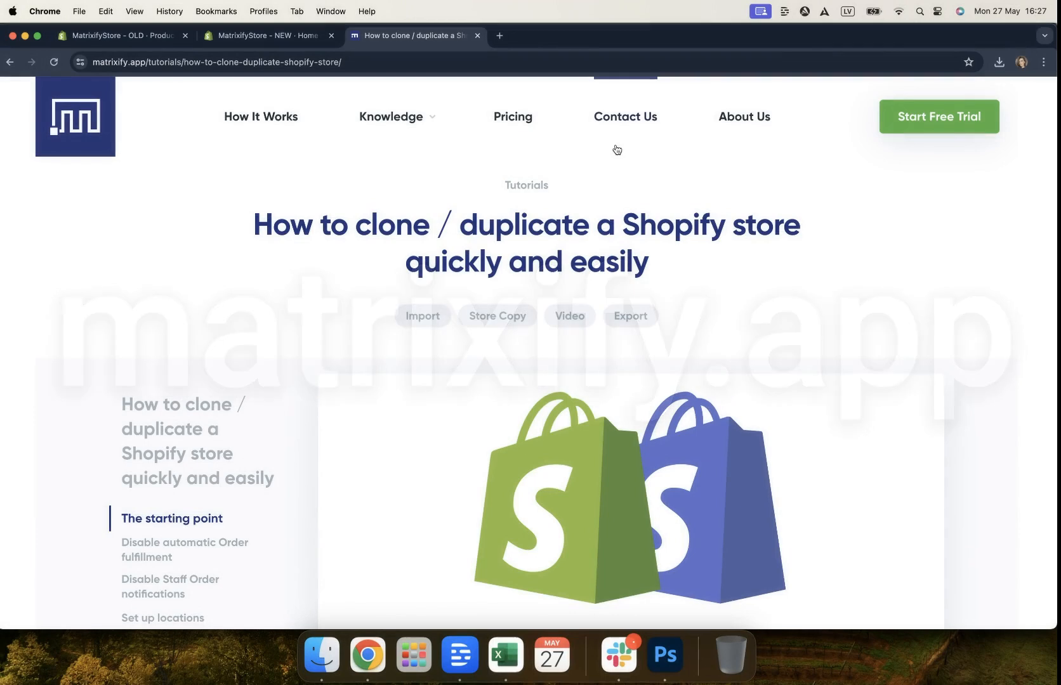
# - Open Matrixify's Contact Us page and examine the Slack and e-mail support options
pyautogui.click(611, 134)
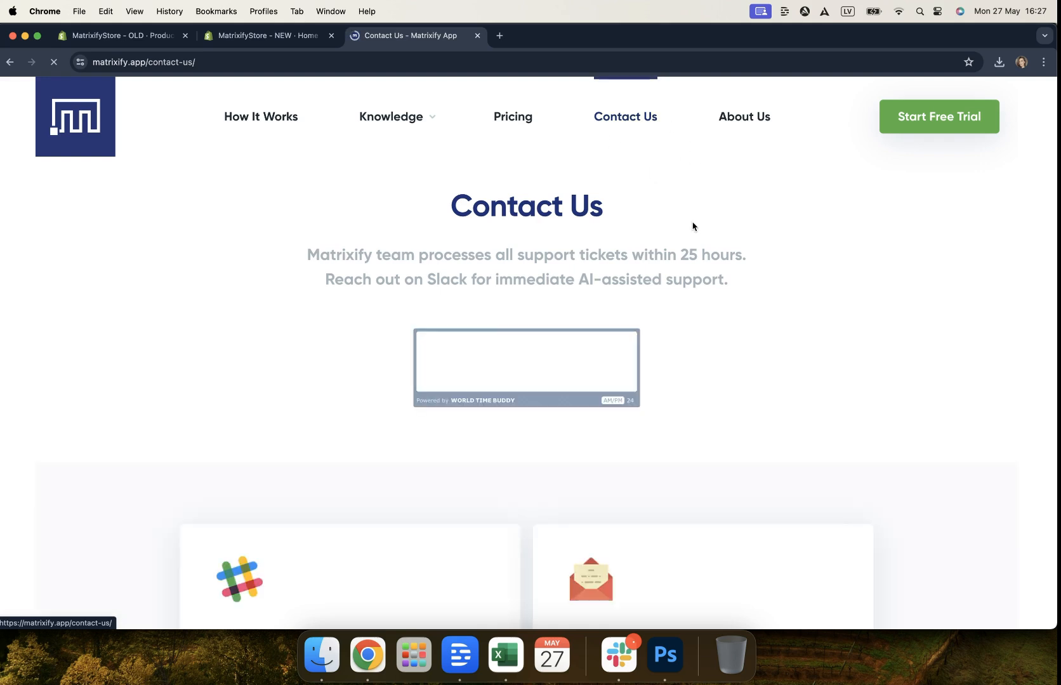
pyautogui.scroll(-5, 863, 401)
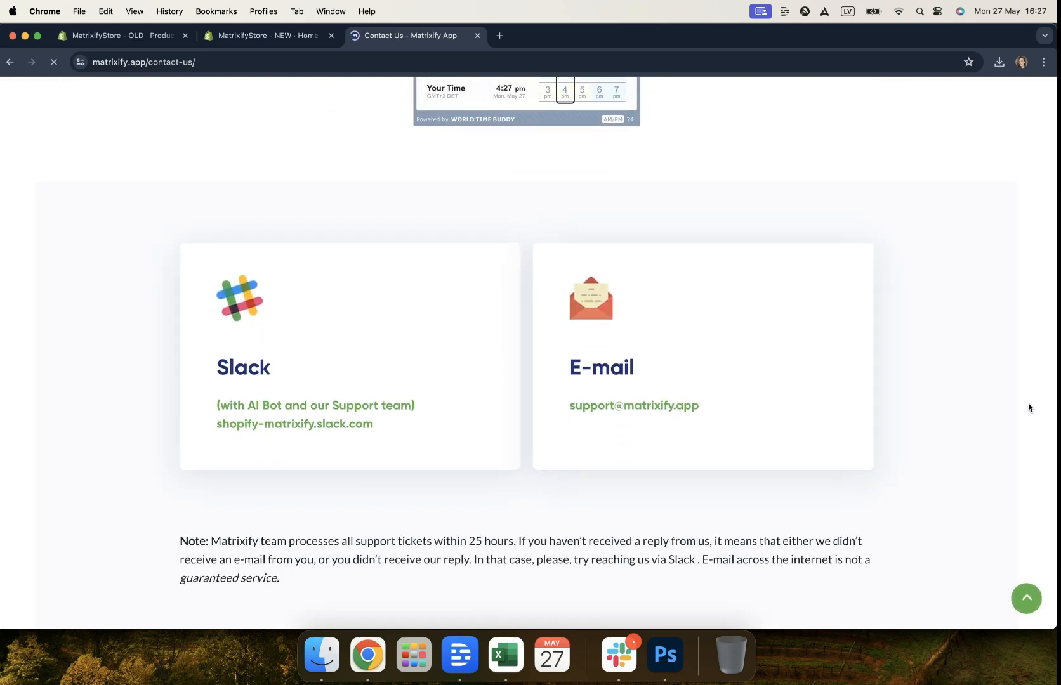
pyautogui.scroll(5, 1028, 407)
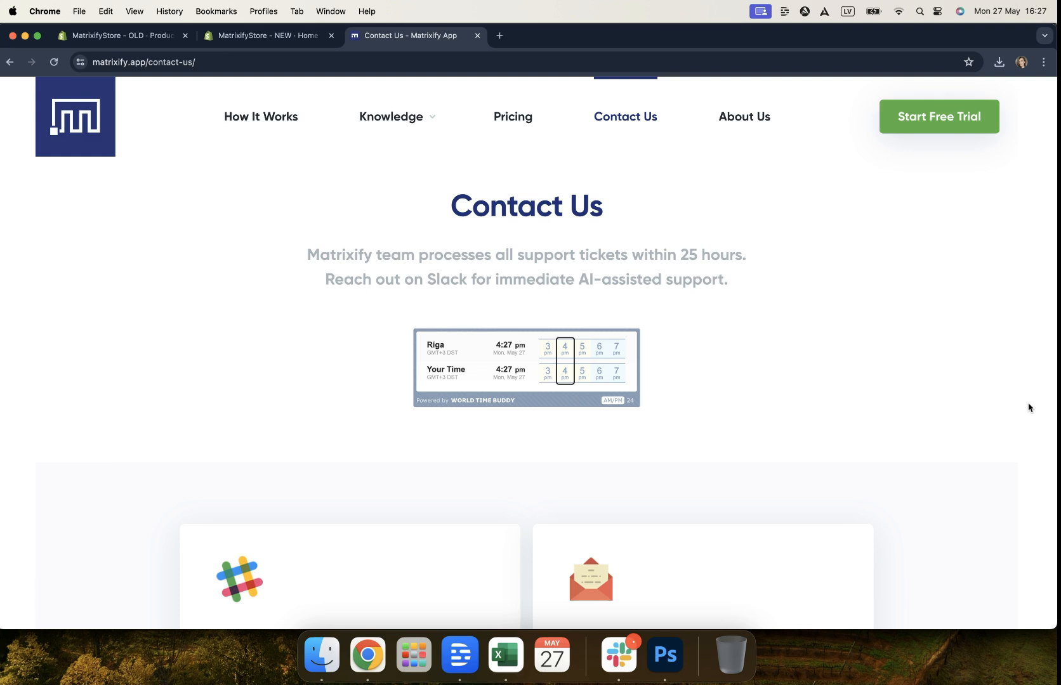
pyautogui.scroll(-4, 1028, 407)
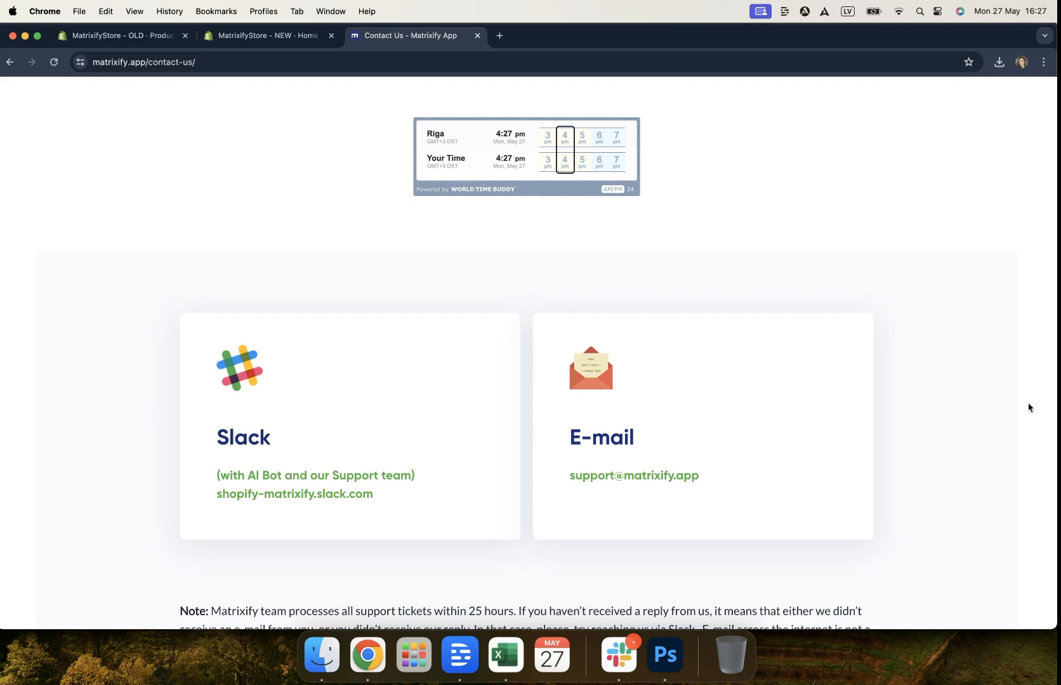
pyautogui.scroll(4, 1029, 407)
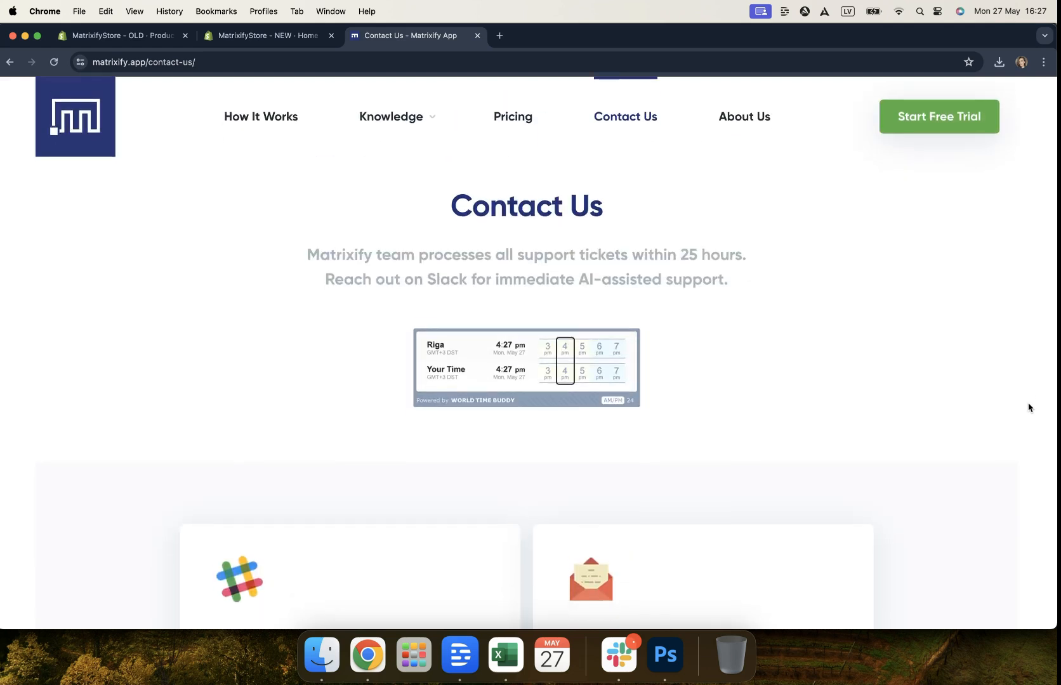